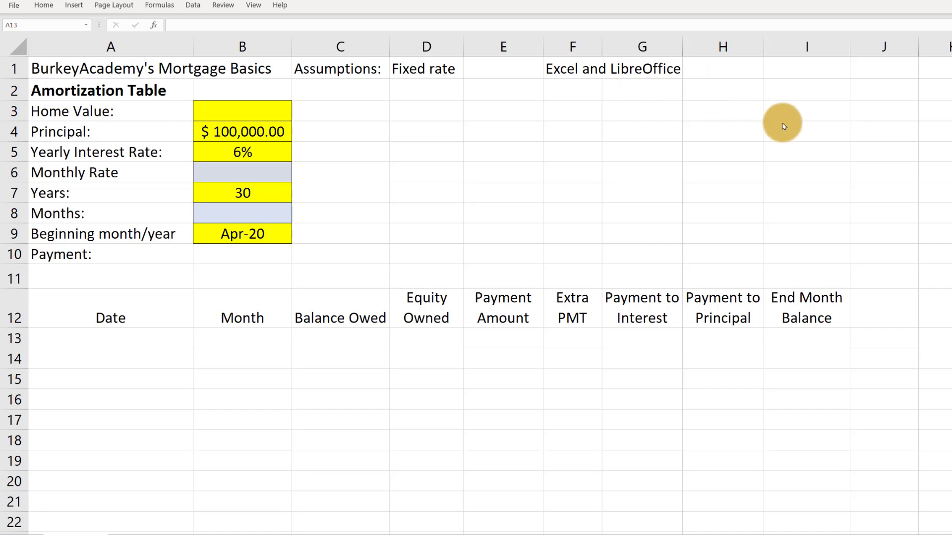
Enter ".ods" in cell H1, beside the "Excel and LibreOffice" note
click(715, 66)
click(708, 77)
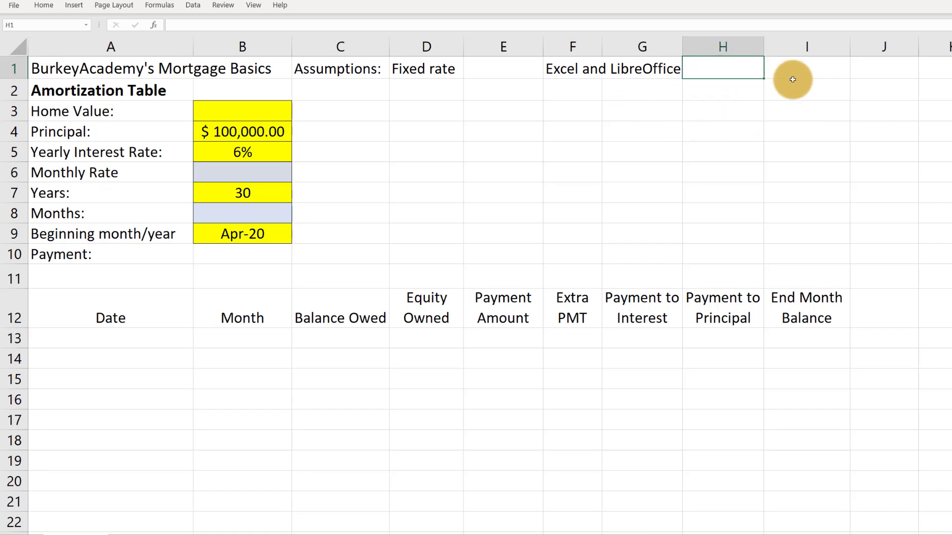
text(.ods)
key(ctrl+Return)
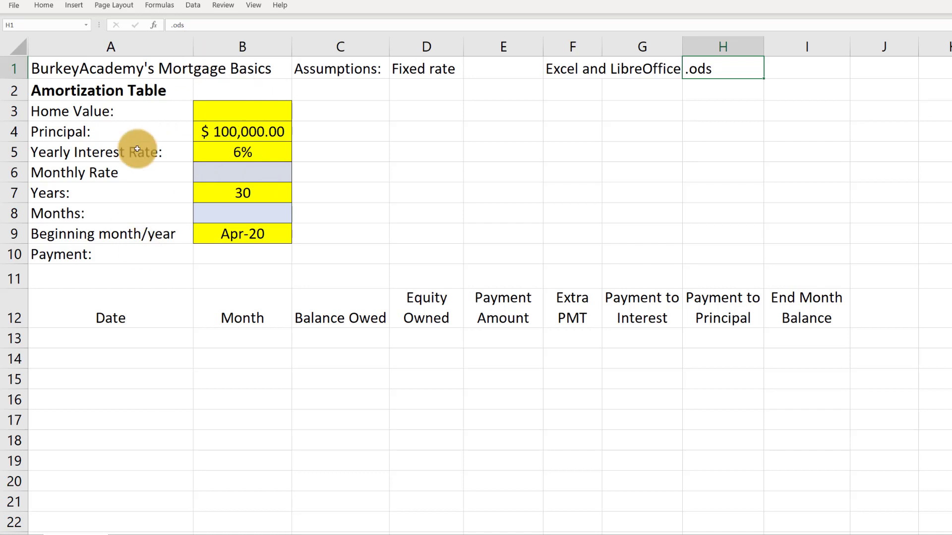
Enter a home value of 130000 in cell B3 and apply the dollar accounting number format to it
click(68, 120)
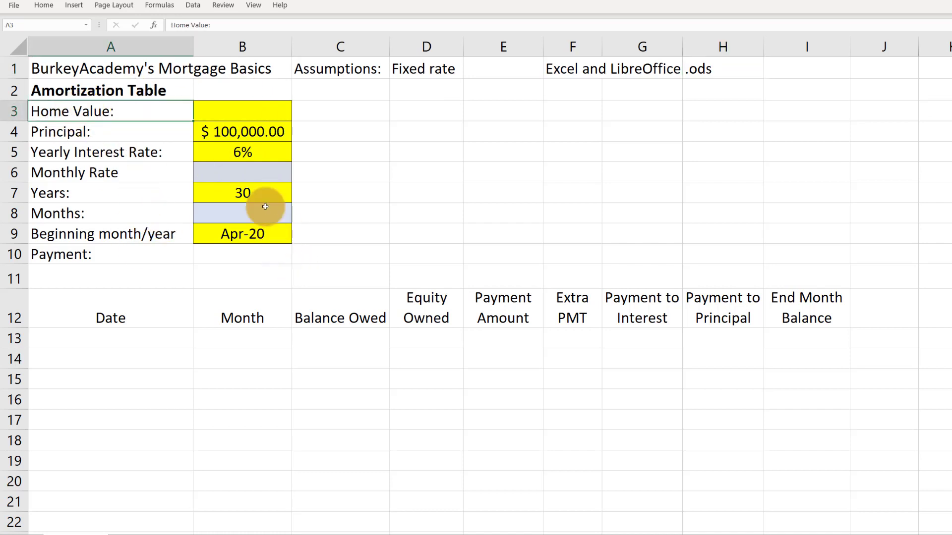
click(245, 115)
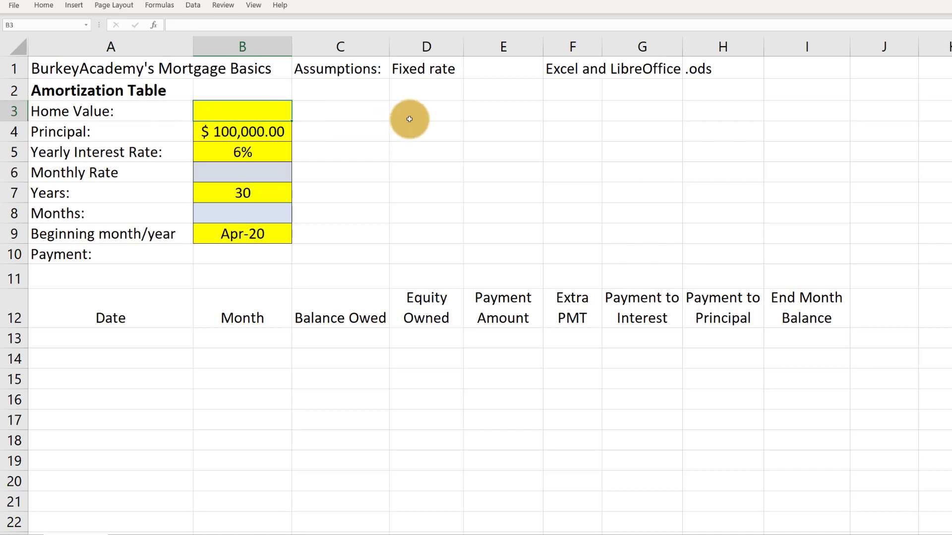
text(130000)
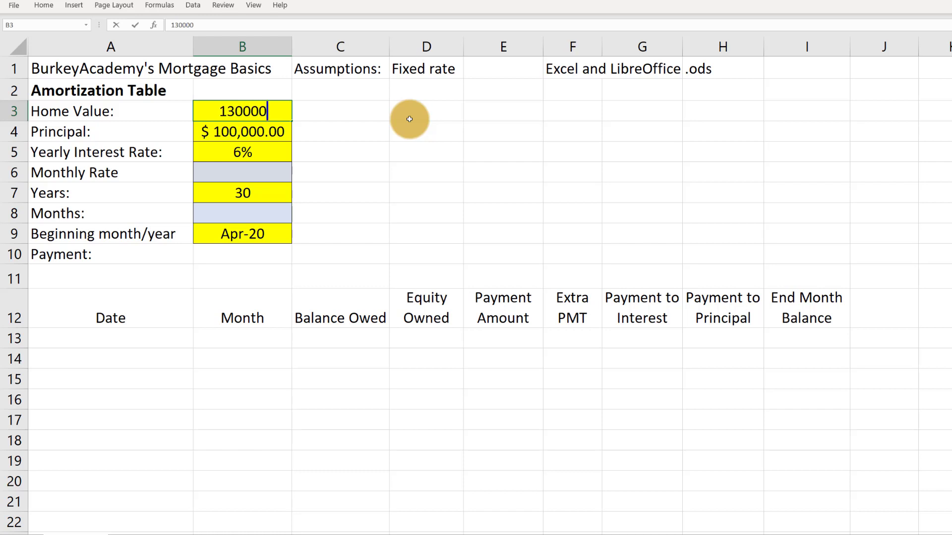
key(Return)
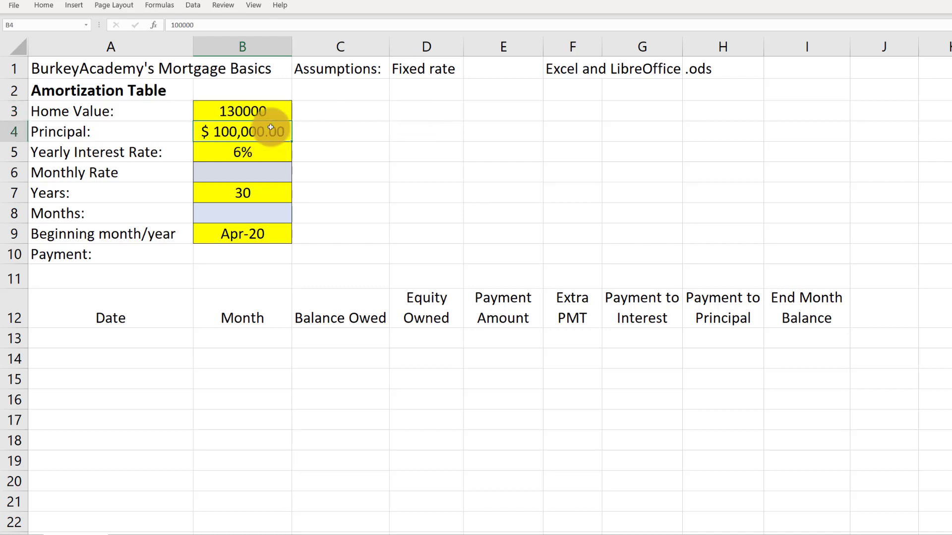
click(244, 112)
click(43, 6)
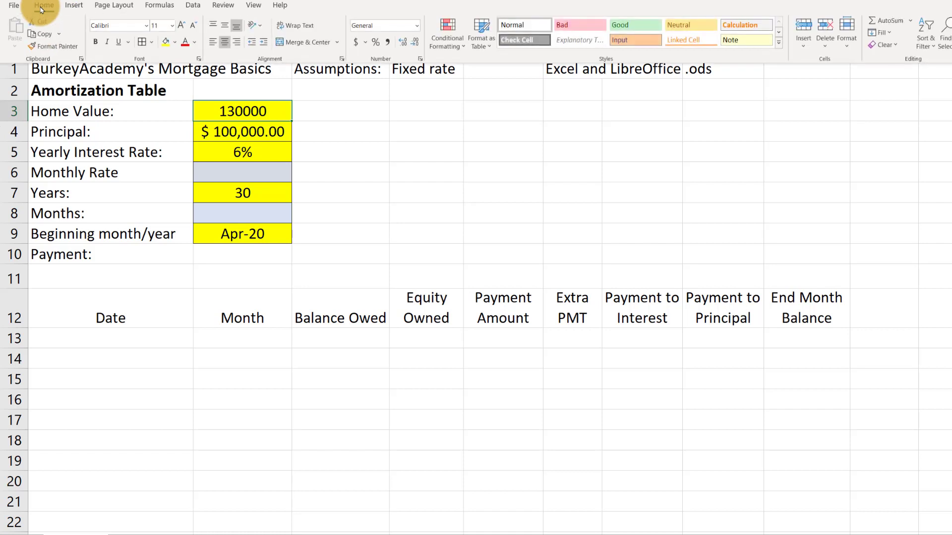
click(355, 42)
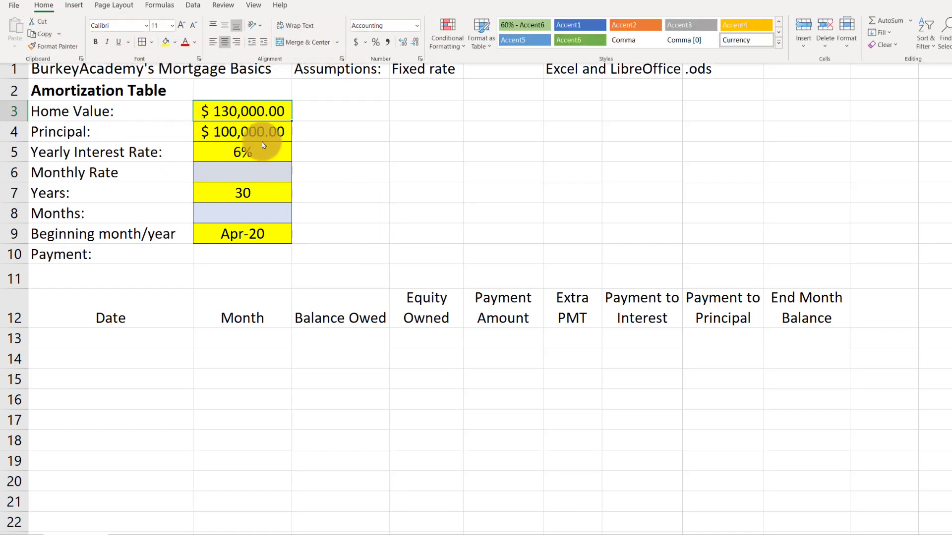
Calculate the monthly rate in B6 with the formula =B5/12, dividing the yearly interest rate by 12
click(251, 132)
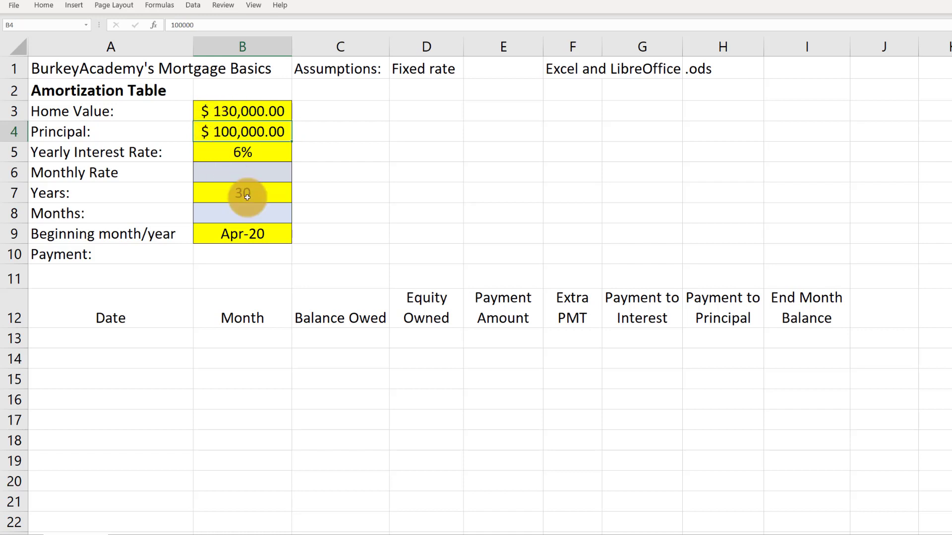
click(238, 152)
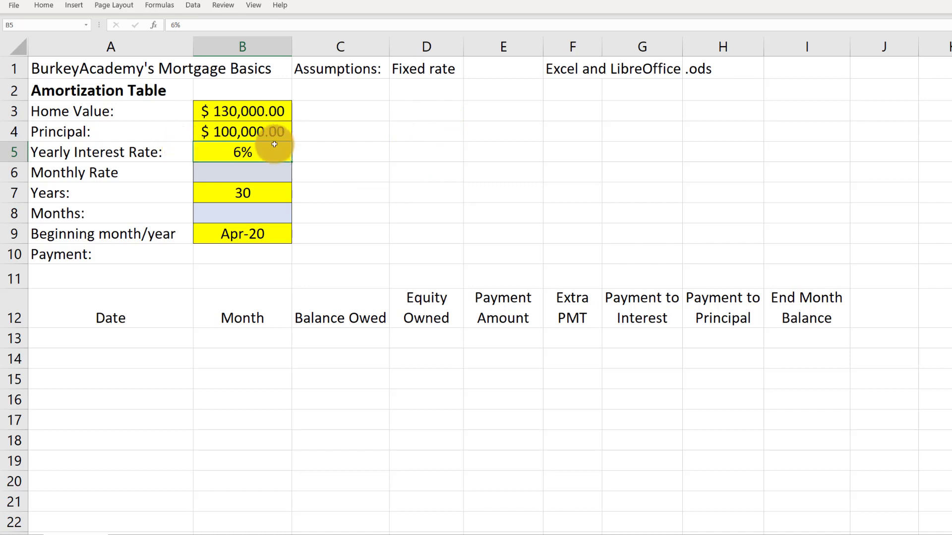
click(236, 176)
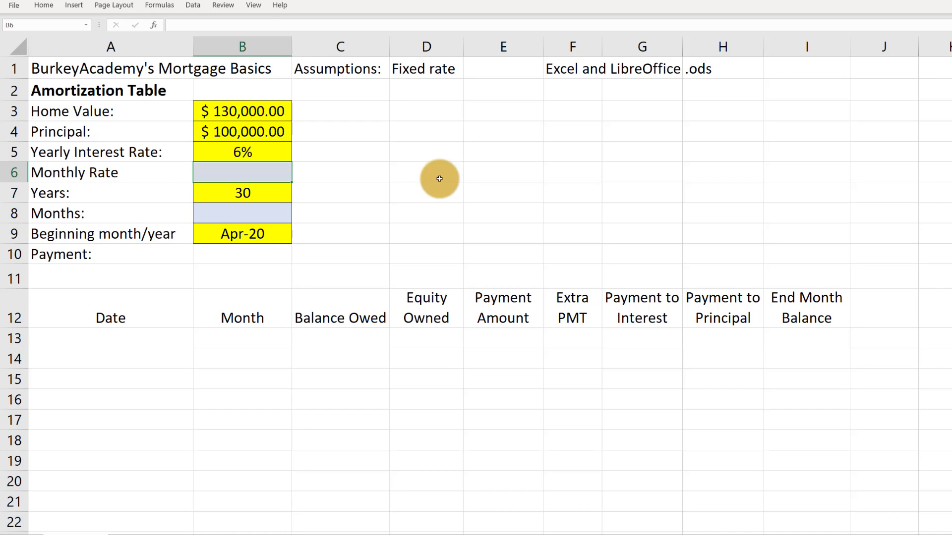
click(269, 157)
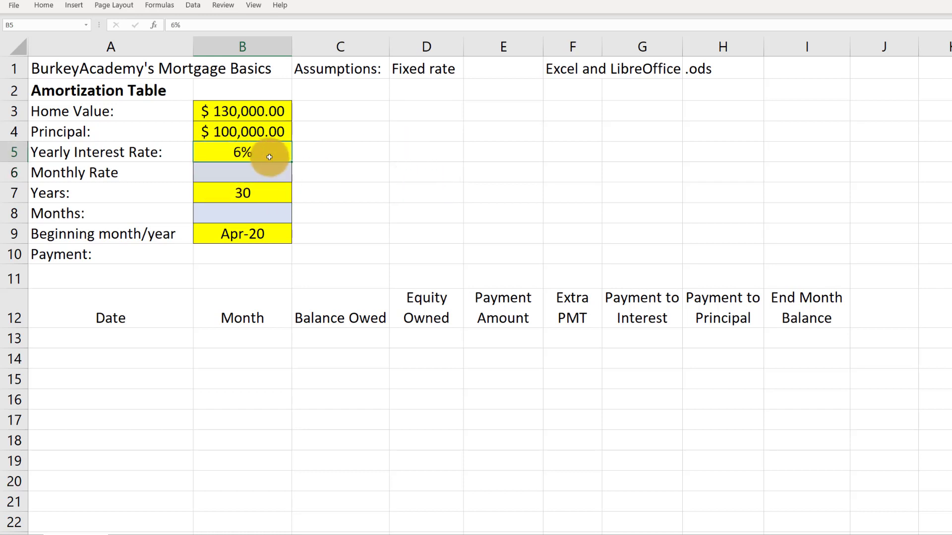
click(243, 175)
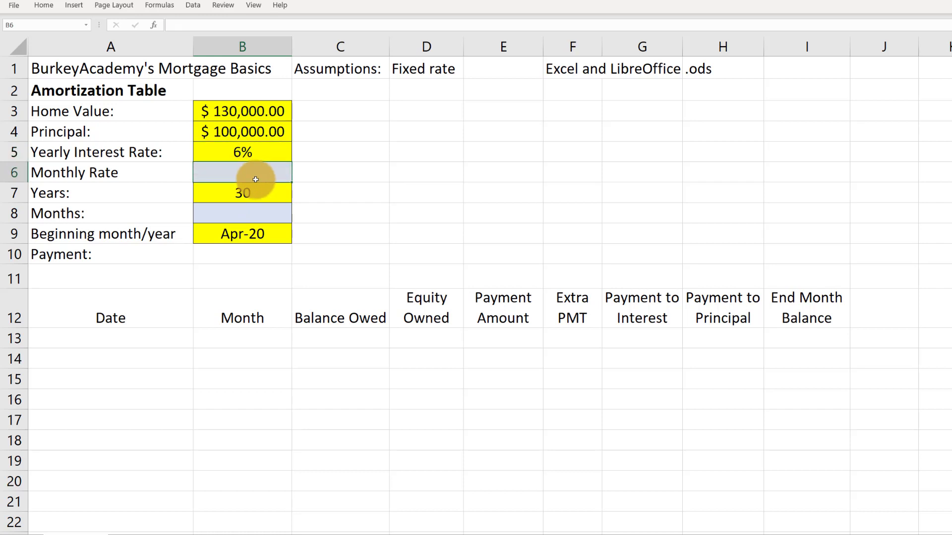
text(=)
key(Up)
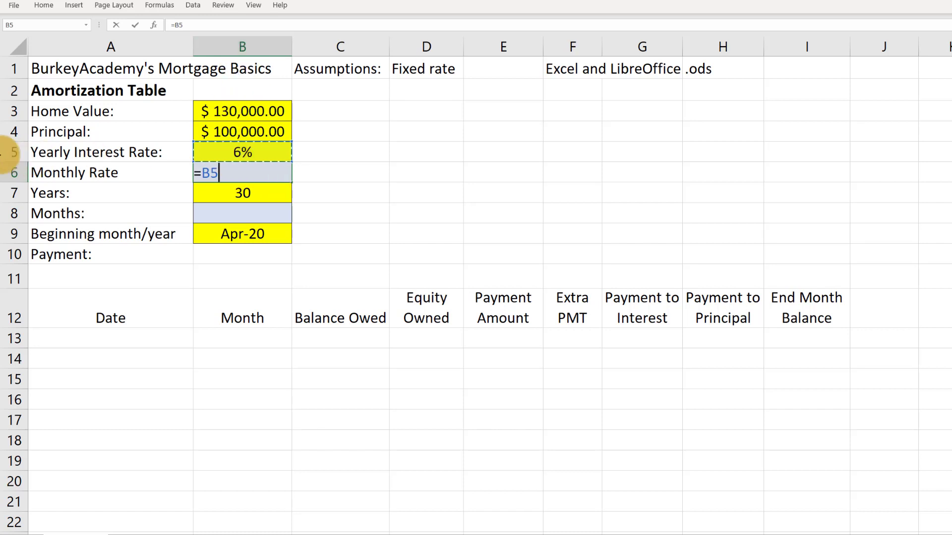
text(/12)
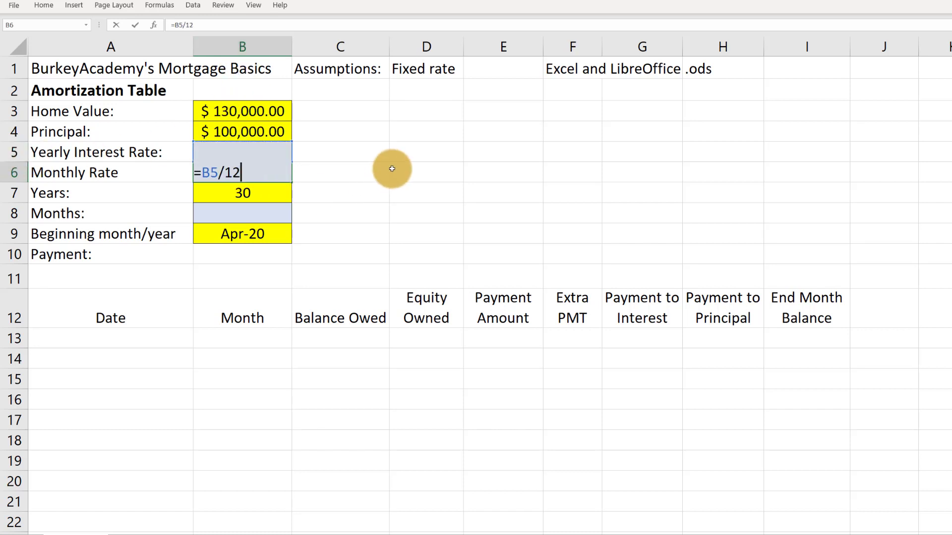
key(Return)
Format the monthly rate in B6 to show two decimal places
click(247, 169)
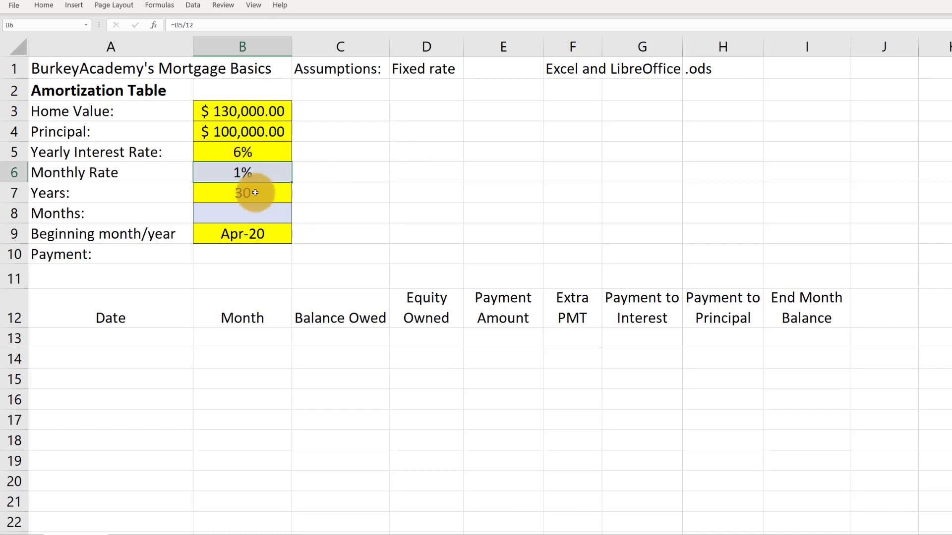
click(45, 6)
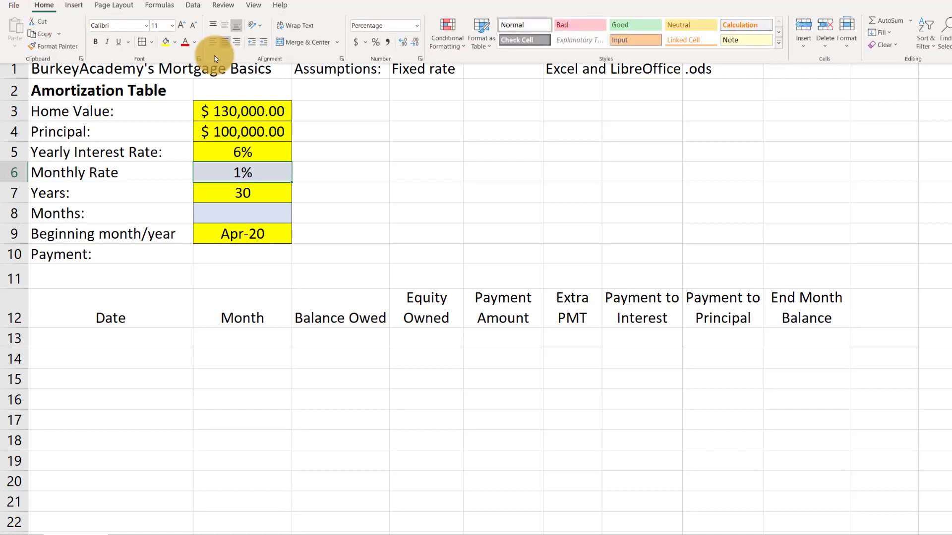
click(402, 45)
click(402, 45)
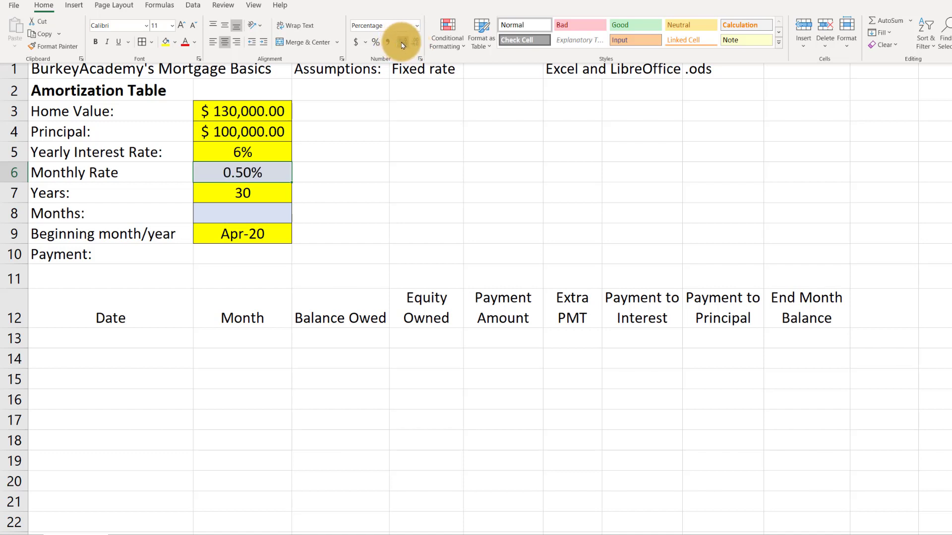
click(250, 166)
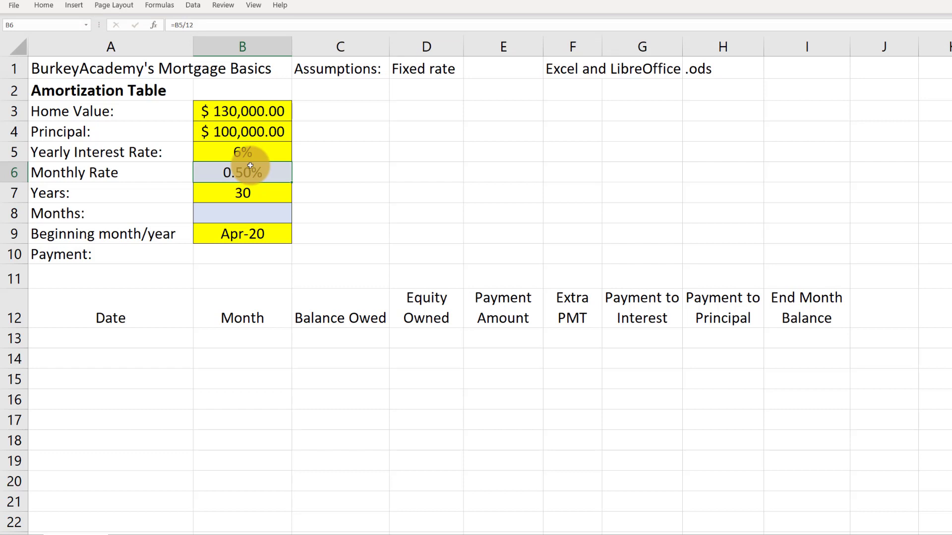
click(241, 192)
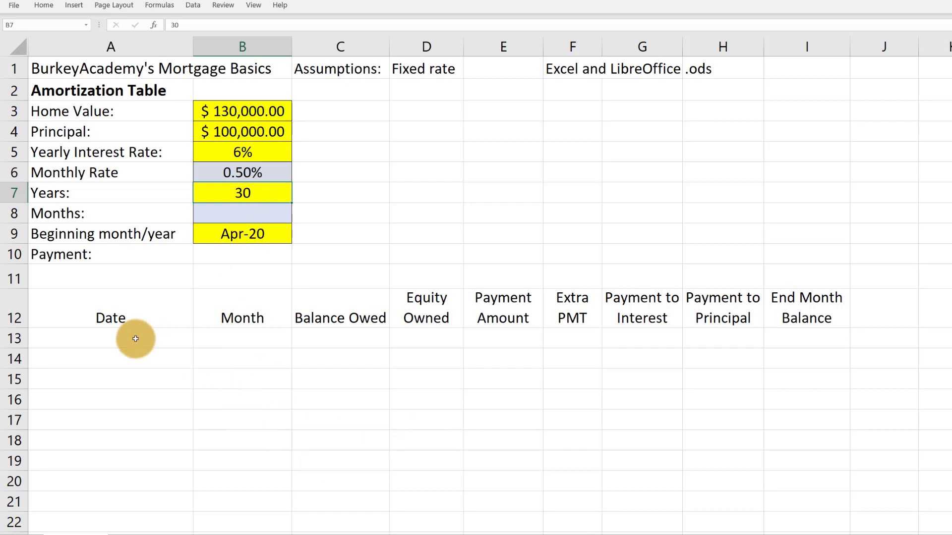
drag(135, 339, 778, 465)
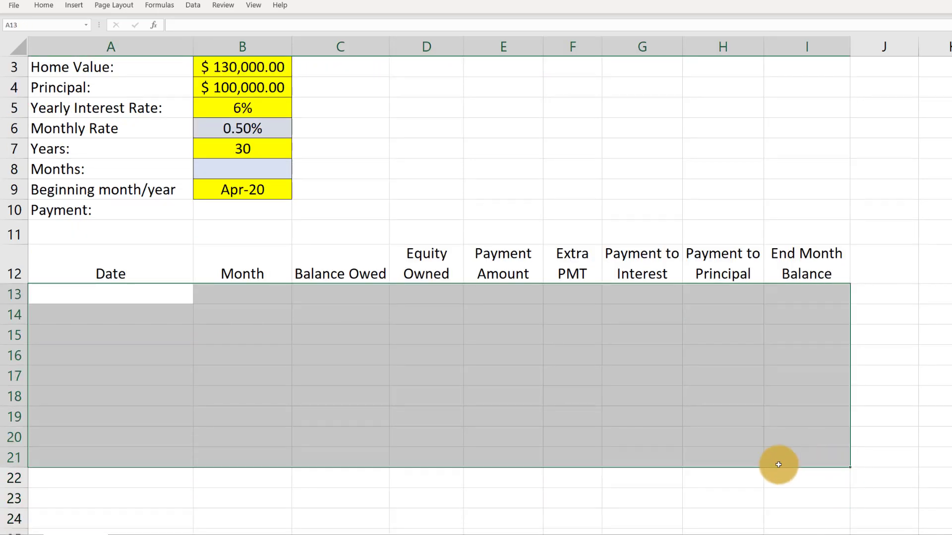
scroll(778, 464, up, 1)
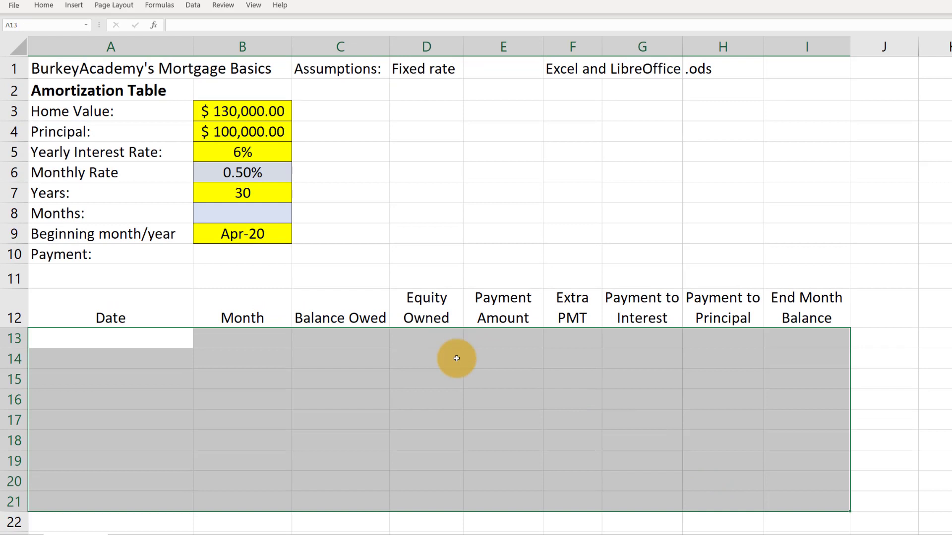
click(251, 188)
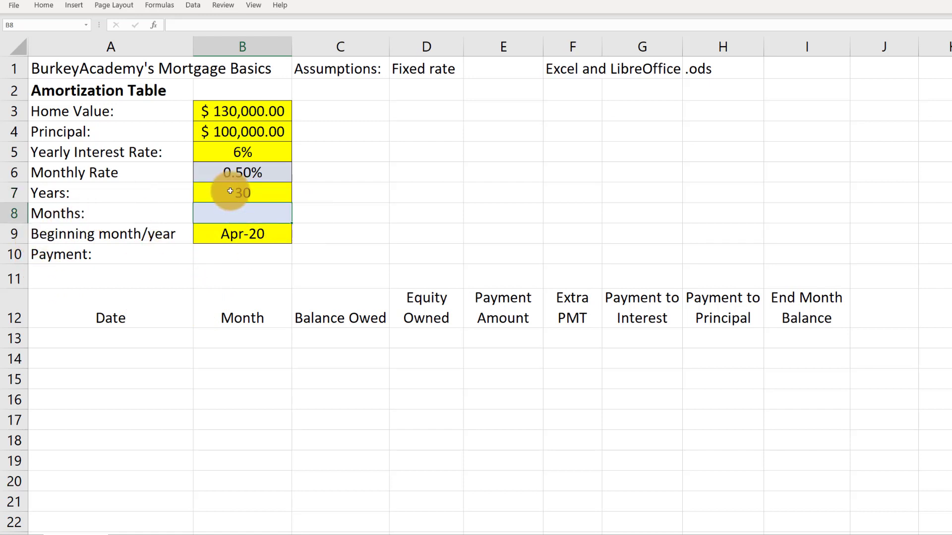
Calculate the number of months in B8 with the formula =30*12
click(237, 215)
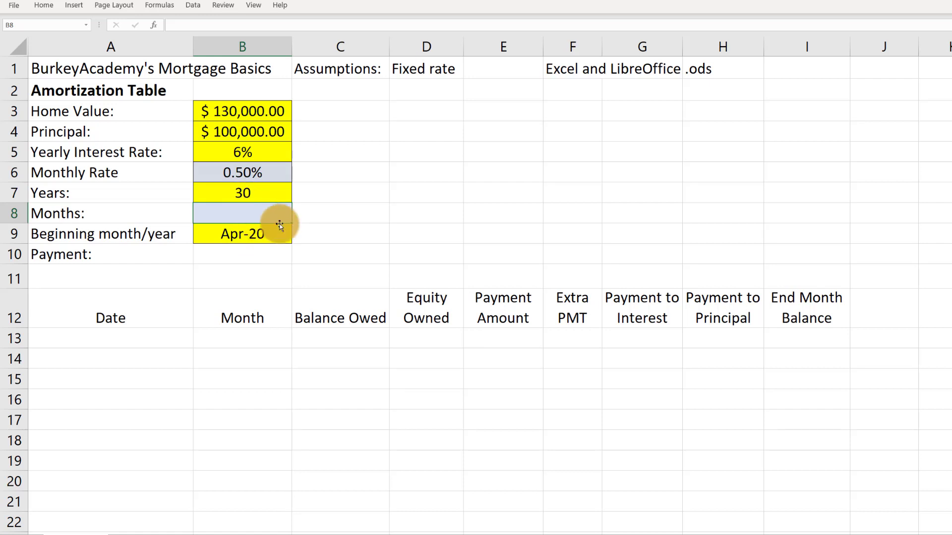
text(=30*)
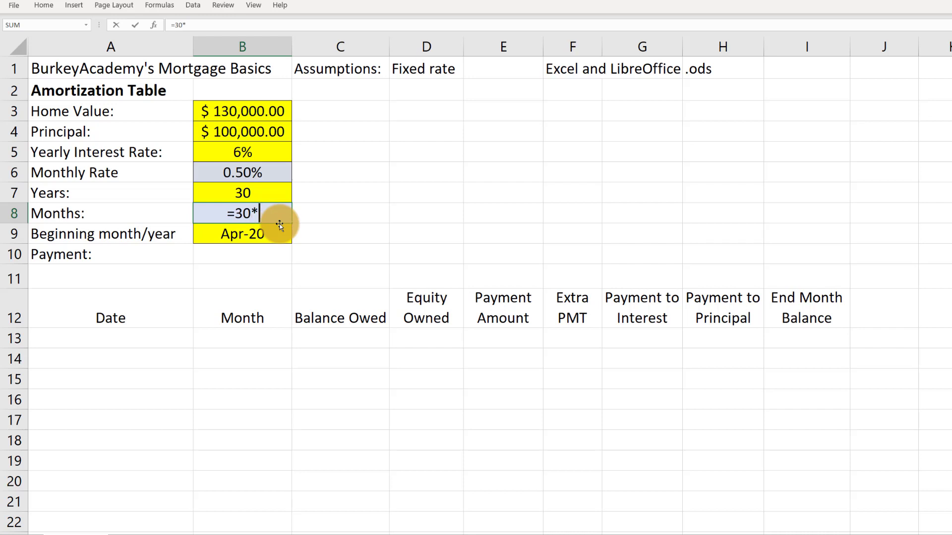
text(12)
key(Return)
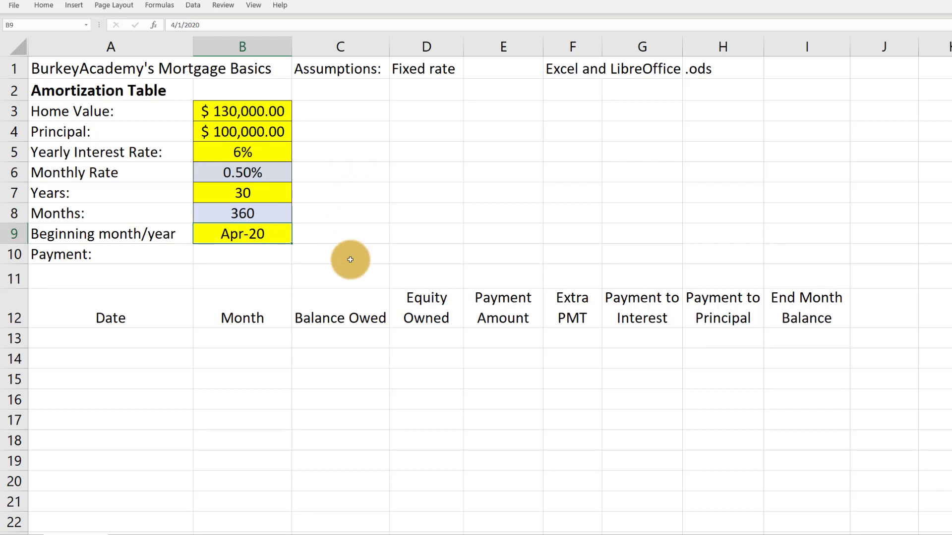
Calculate the monthly payment in B10 with the formula =PMT(B6,B8,B4), using the monthly rate, number of months and principal
click(62, 256)
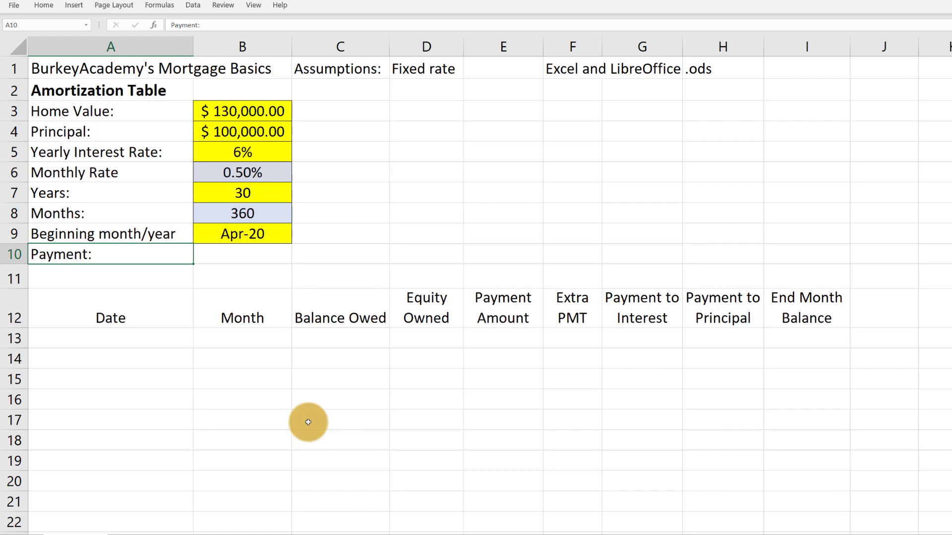
click(248, 260)
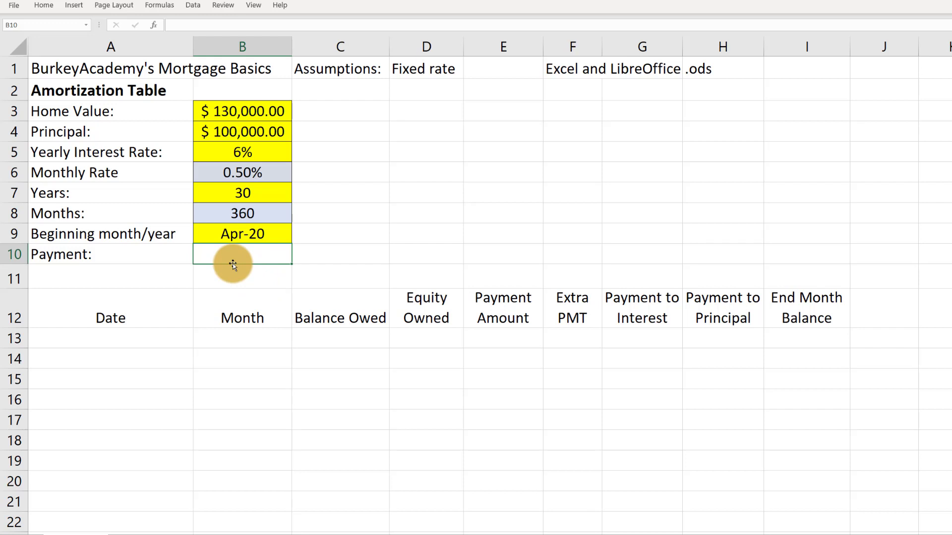
text(=)
text(pmt)
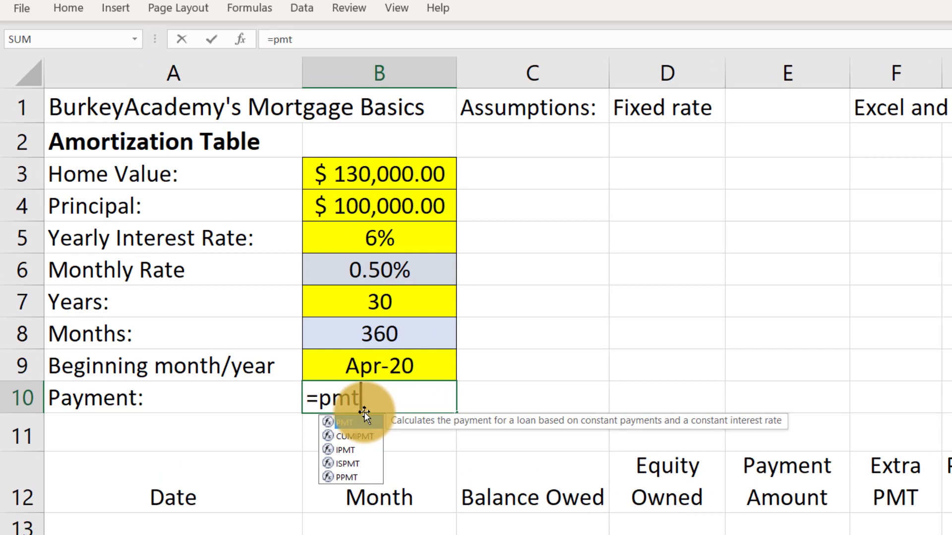
text(()
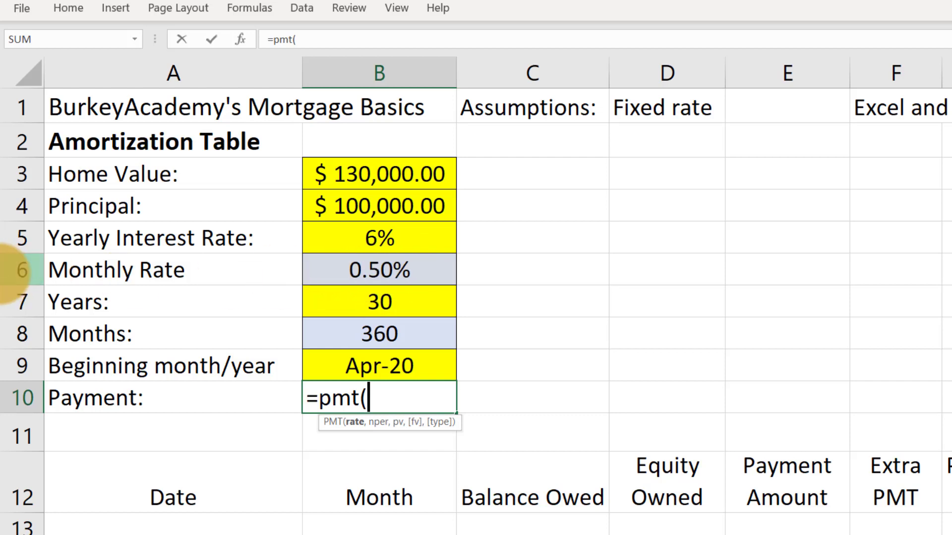
click(373, 274)
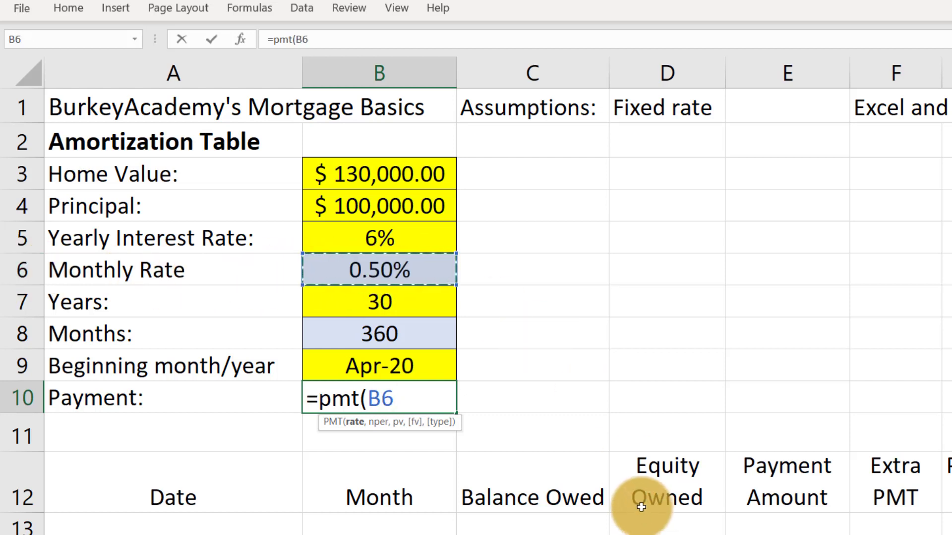
text(,)
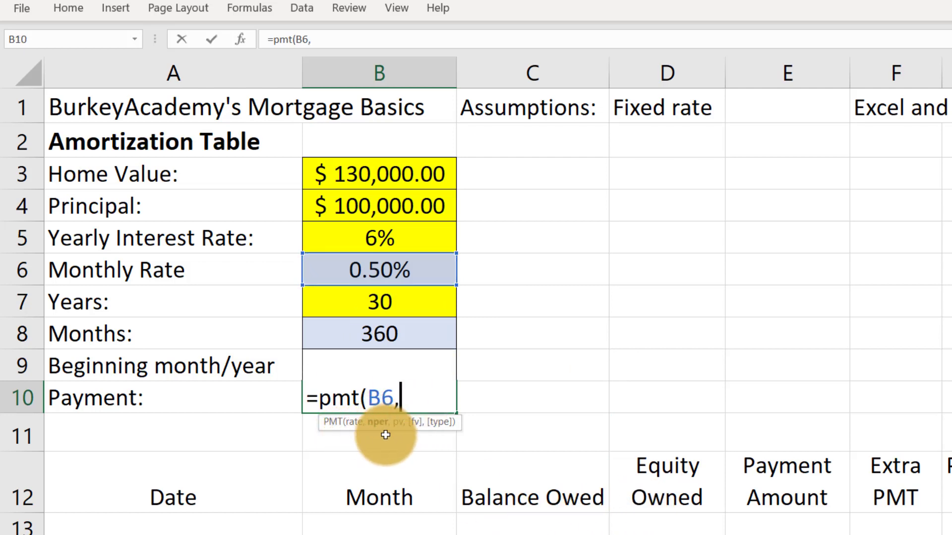
click(378, 337)
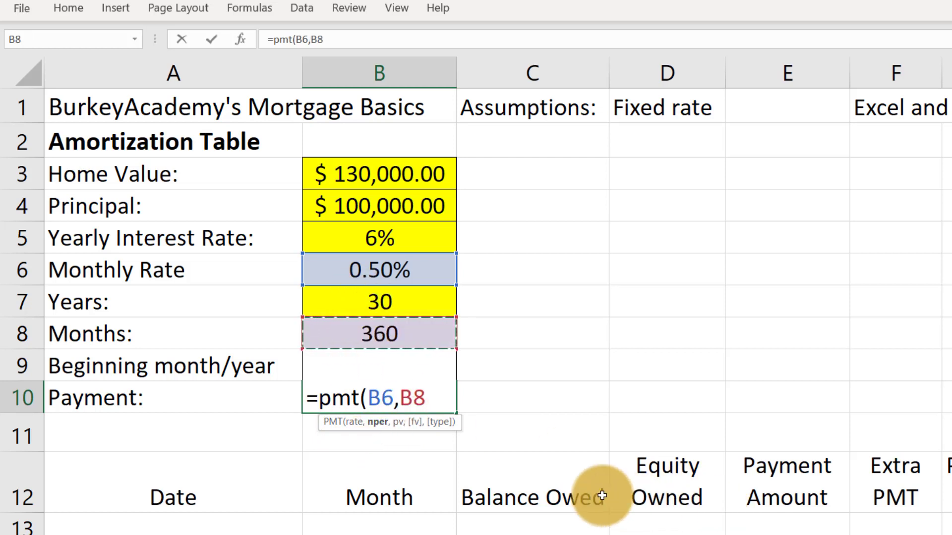
text(,)
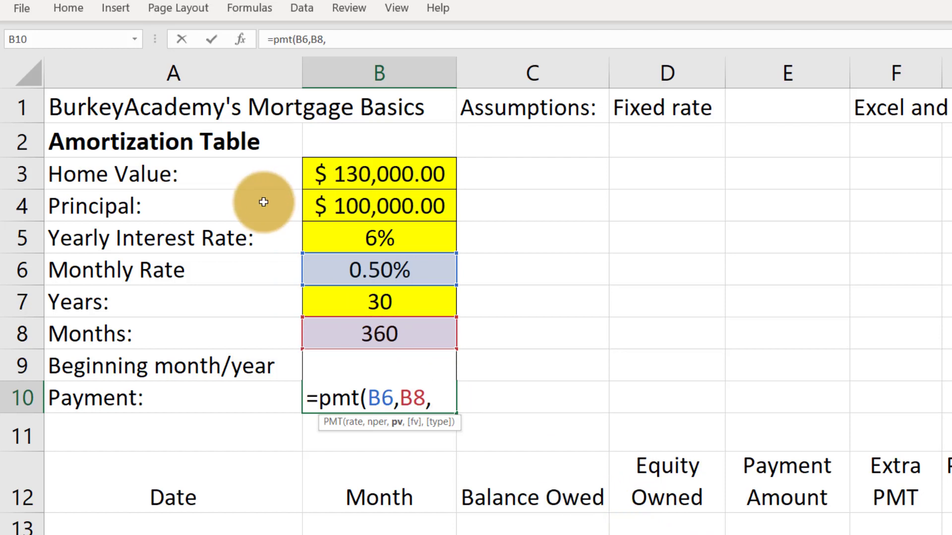
click(370, 209)
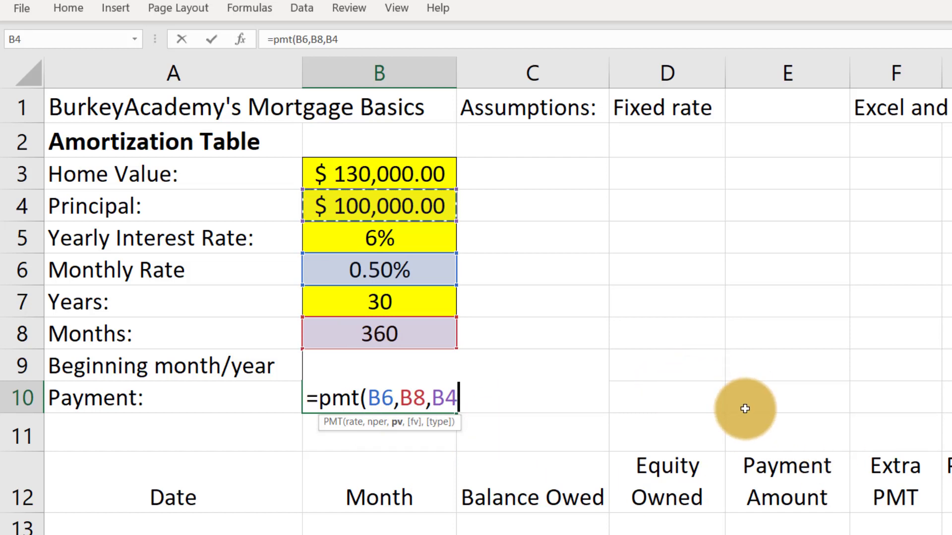
text())
key(Return)
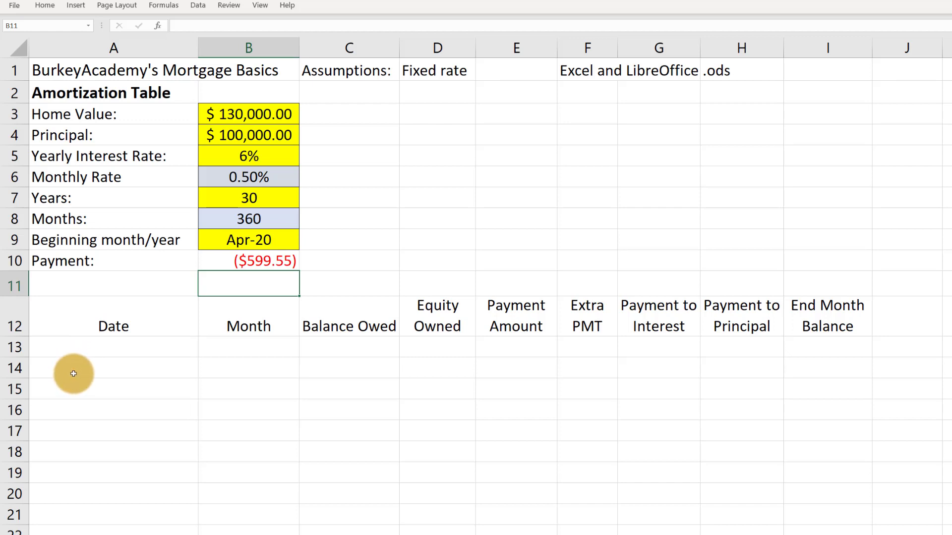
Number the first four months 1 to 4 in cells B13 to B16 of the Month column
click(100, 325)
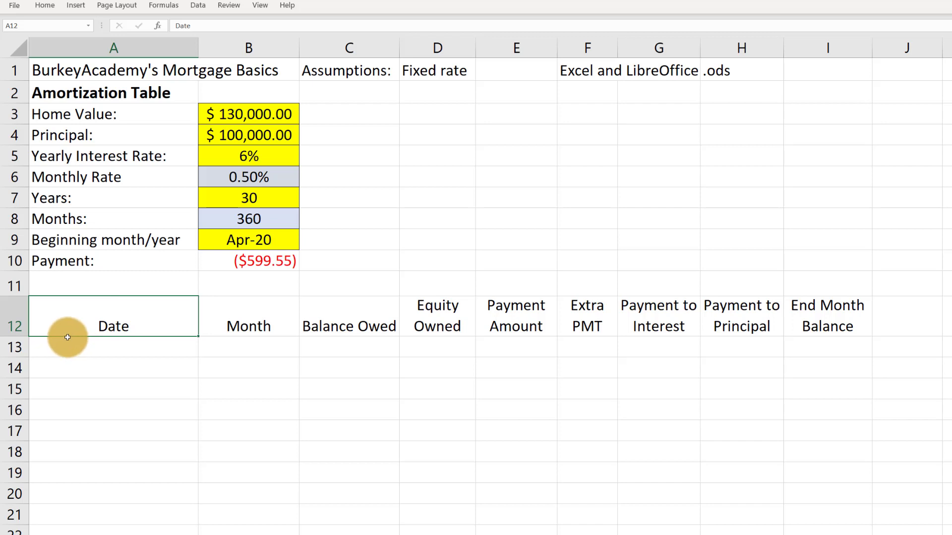
click(229, 321)
click(255, 346)
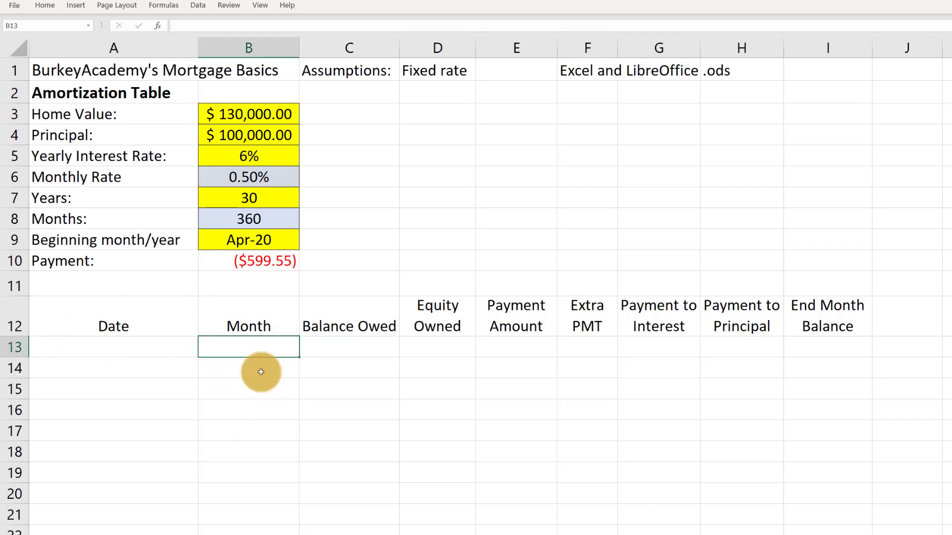
text(1)
key(Return)
text(2)
key(Return)
text(3)
key(Return)
text(4)
key(Return)
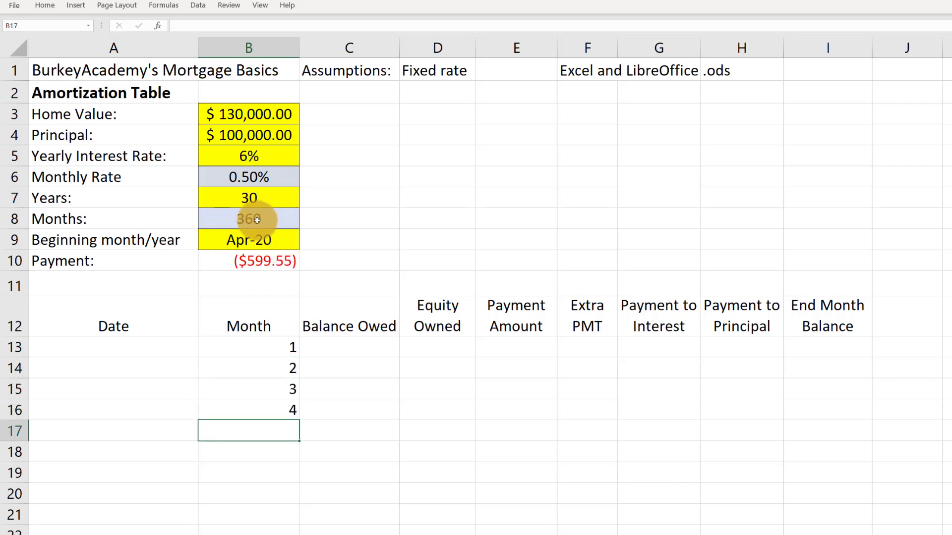
Set the first month's balance owed in C13 to the principal with the formula =B4
click(340, 350)
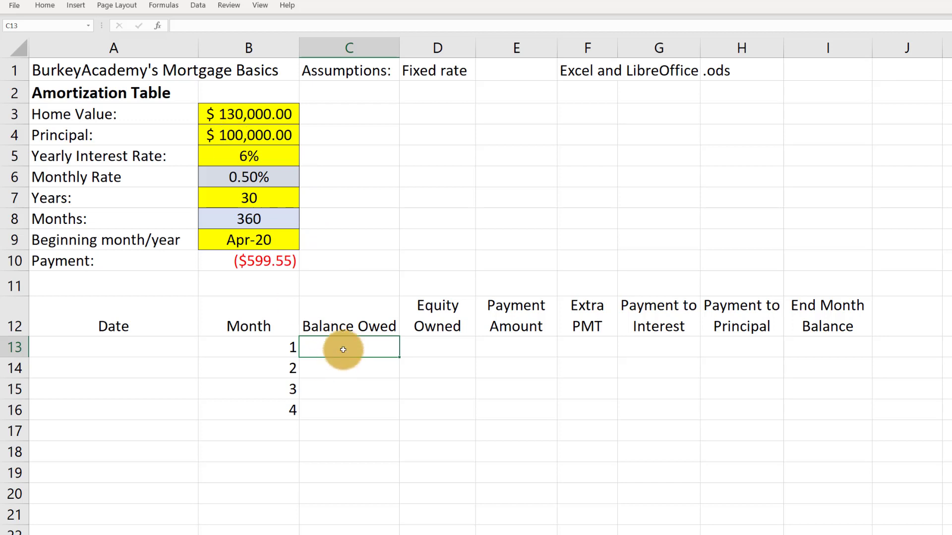
text(=)
click(230, 135)
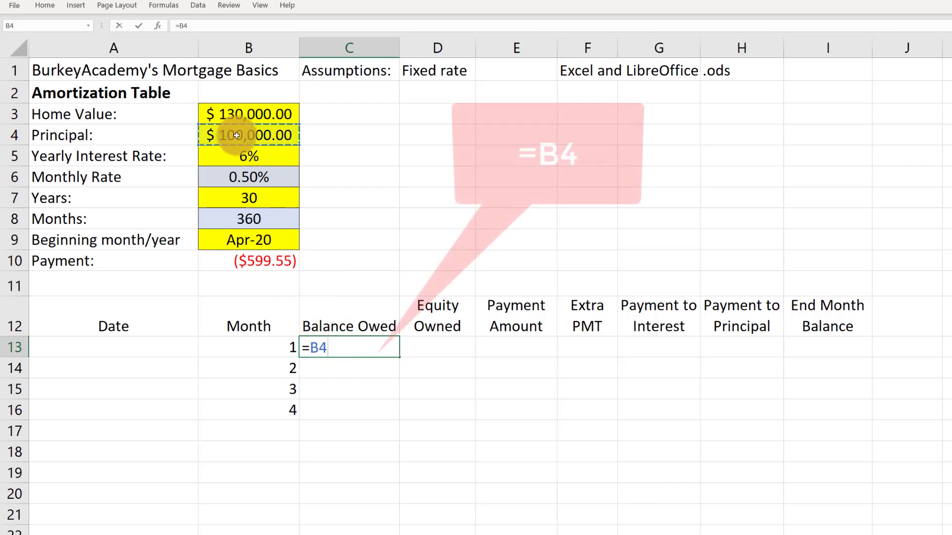
key(Return)
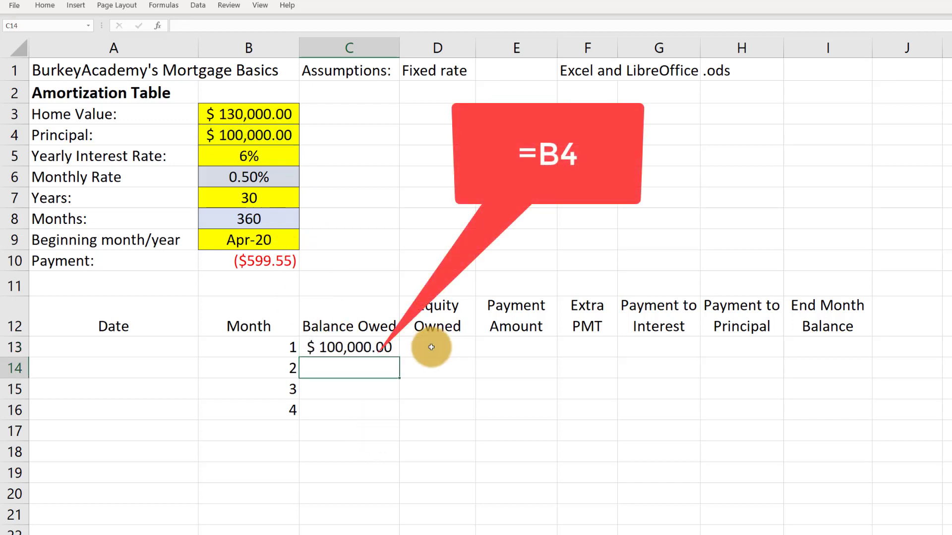
Calculate the first month's equity owned in D13 with =B3-C13 and widen column D to fit the amount
click(432, 351)
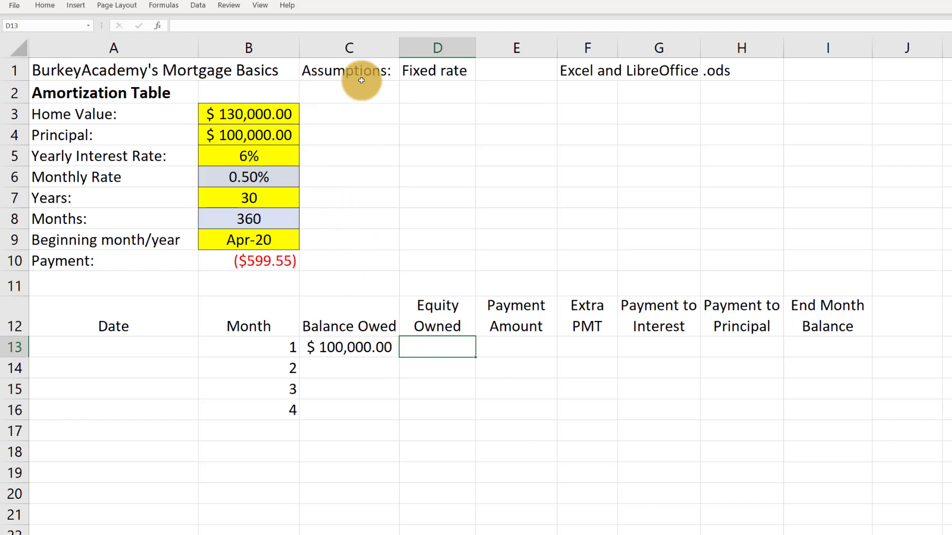
click(236, 114)
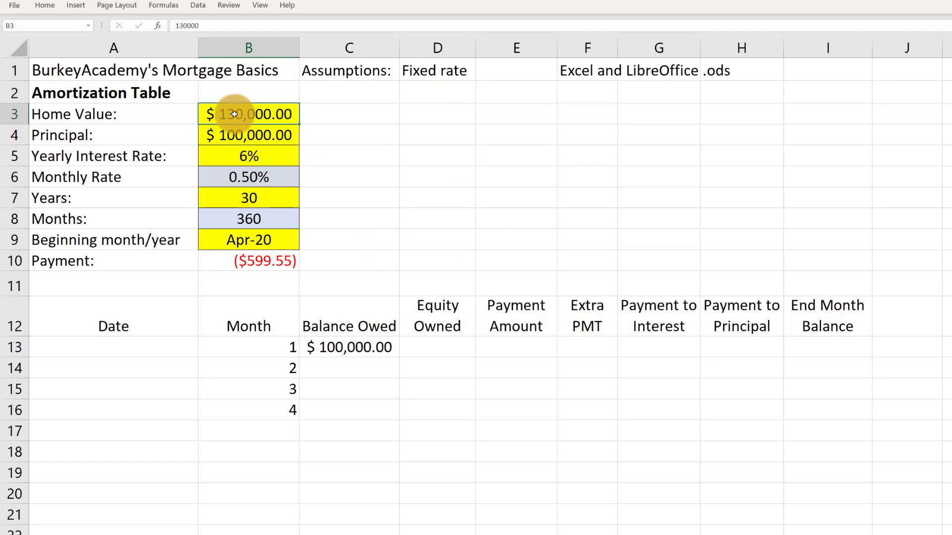
click(444, 346)
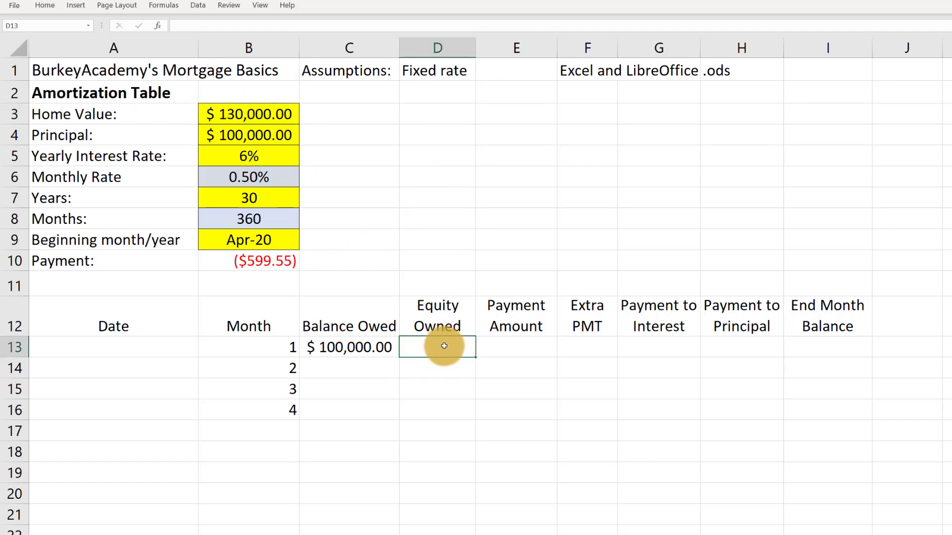
click(254, 115)
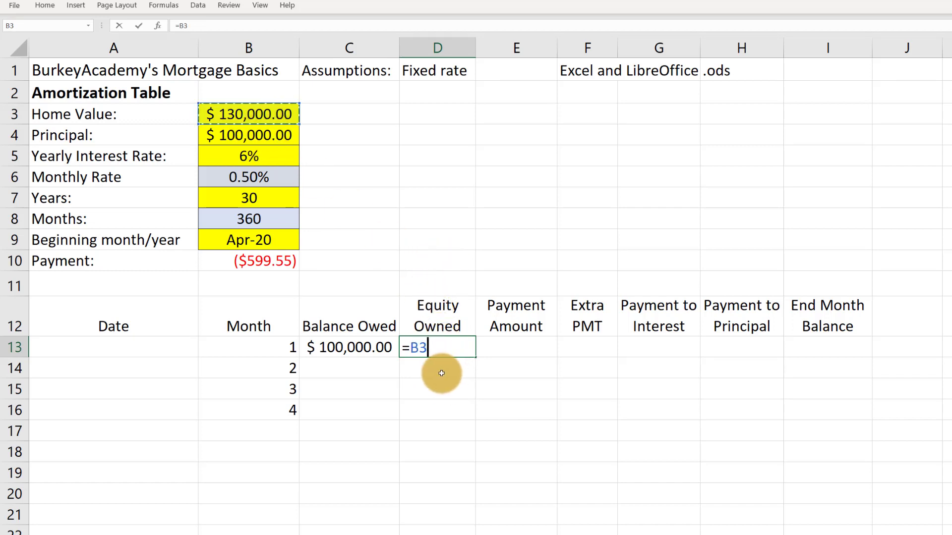
text(-)
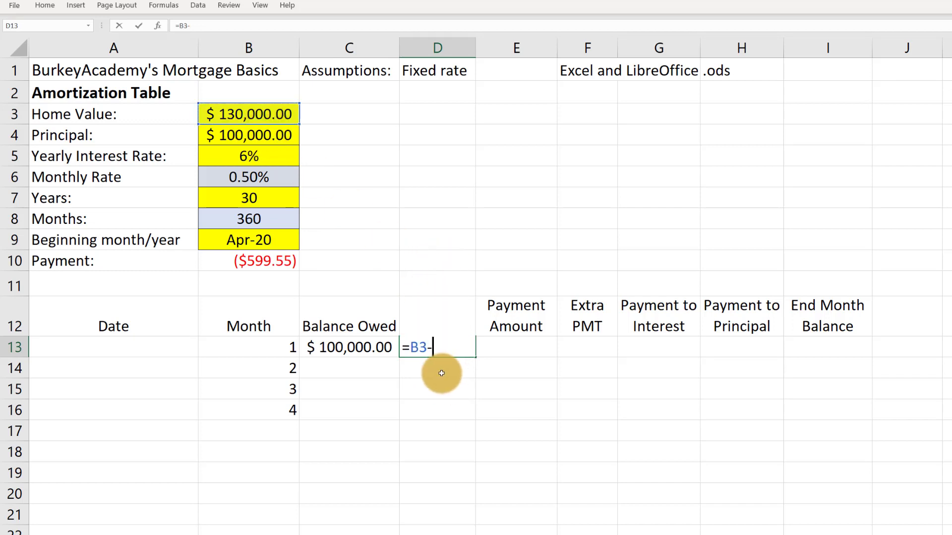
click(362, 351)
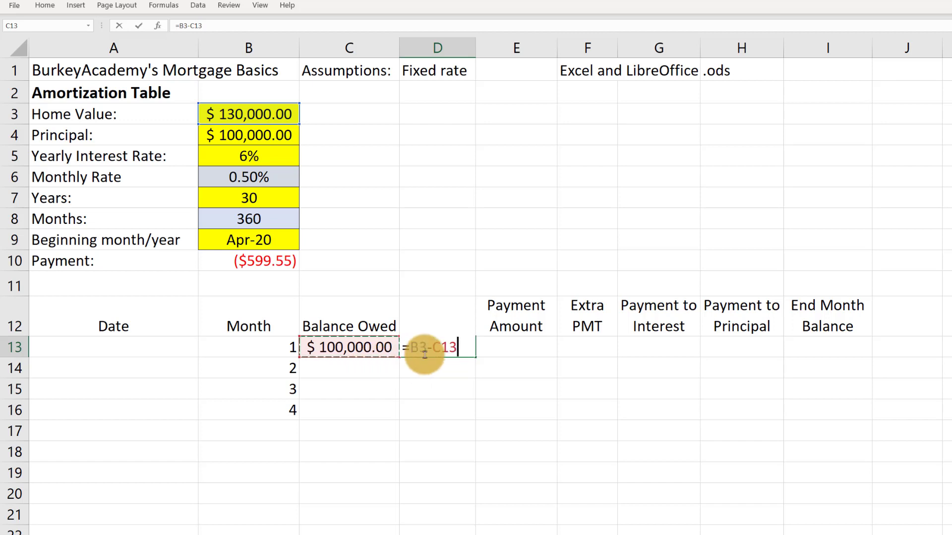
key(Return)
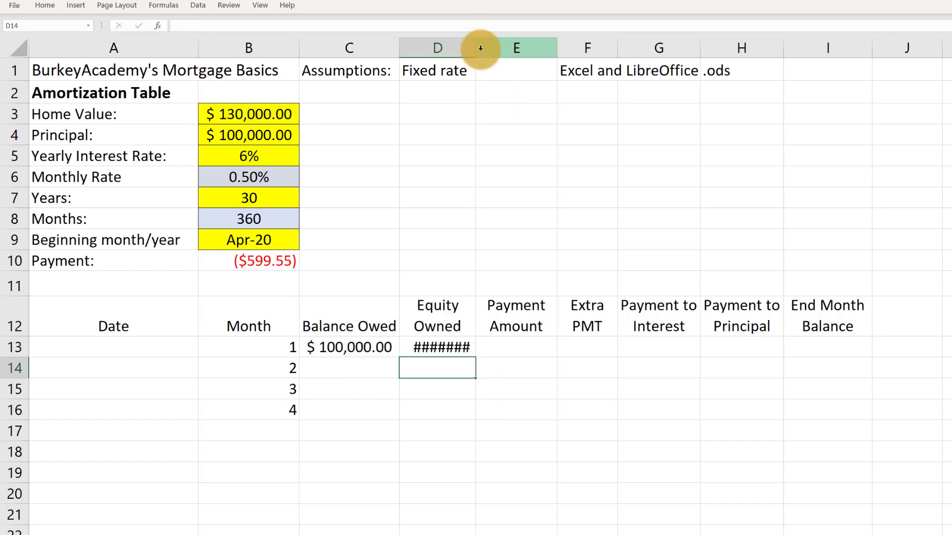
drag(476, 48, 488, 51)
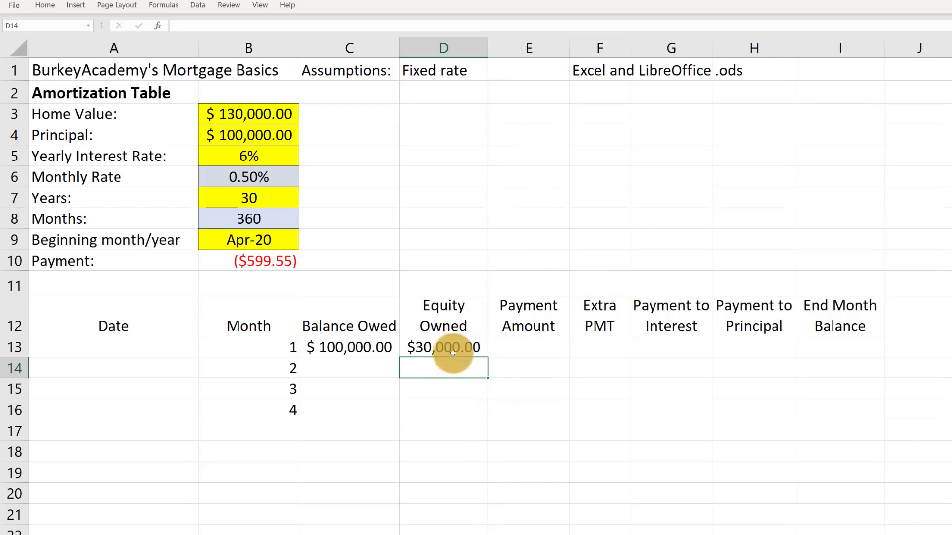
click(480, 351)
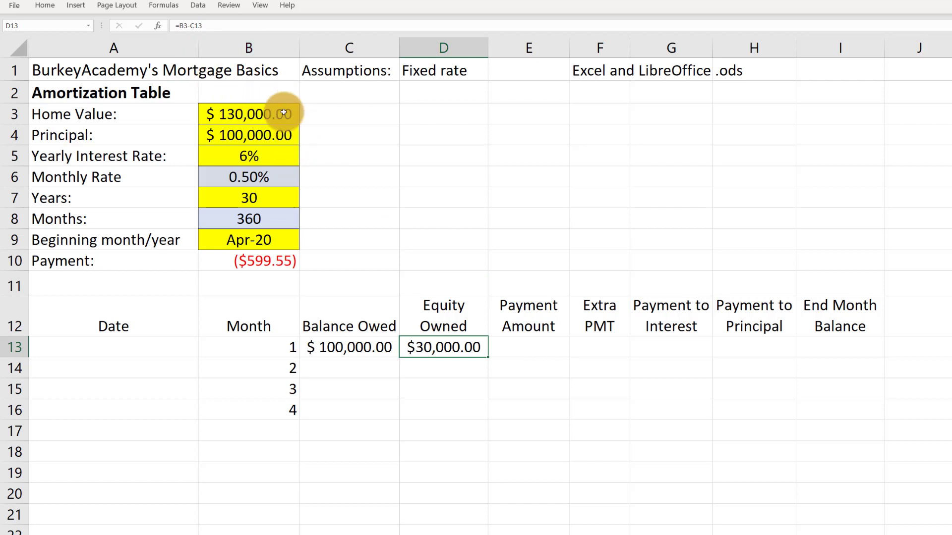
Set the first month's payment amount in E13 to the calculated payment with the absolute reference =$B$10
key(Right)
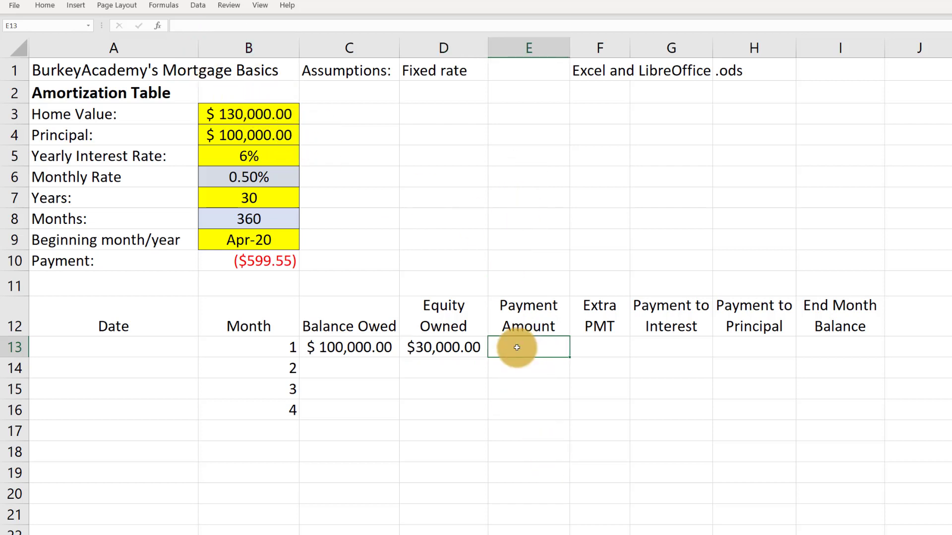
click(244, 259)
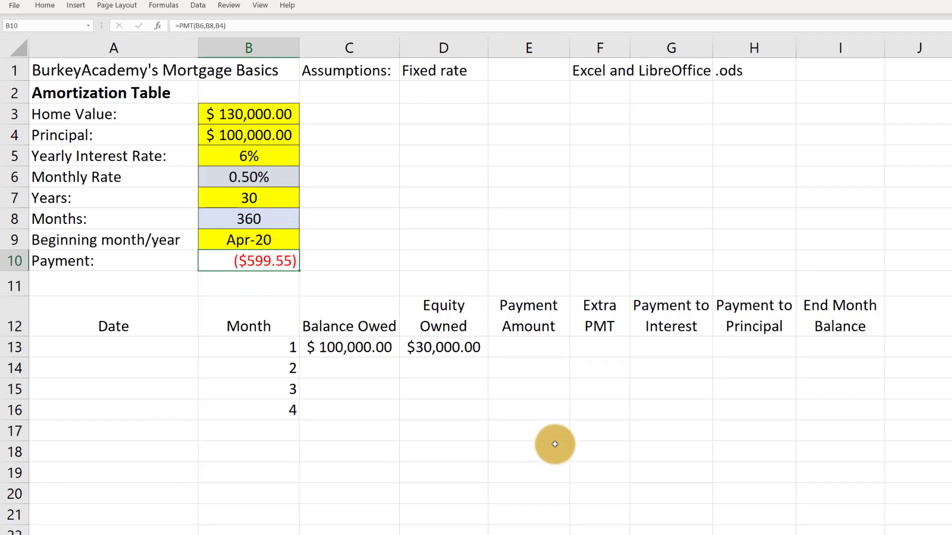
click(530, 348)
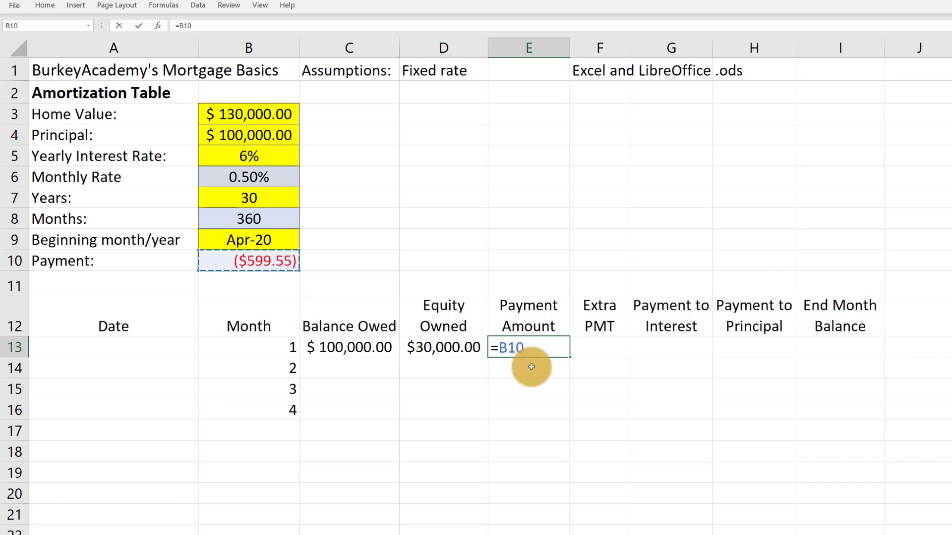
key(F4)
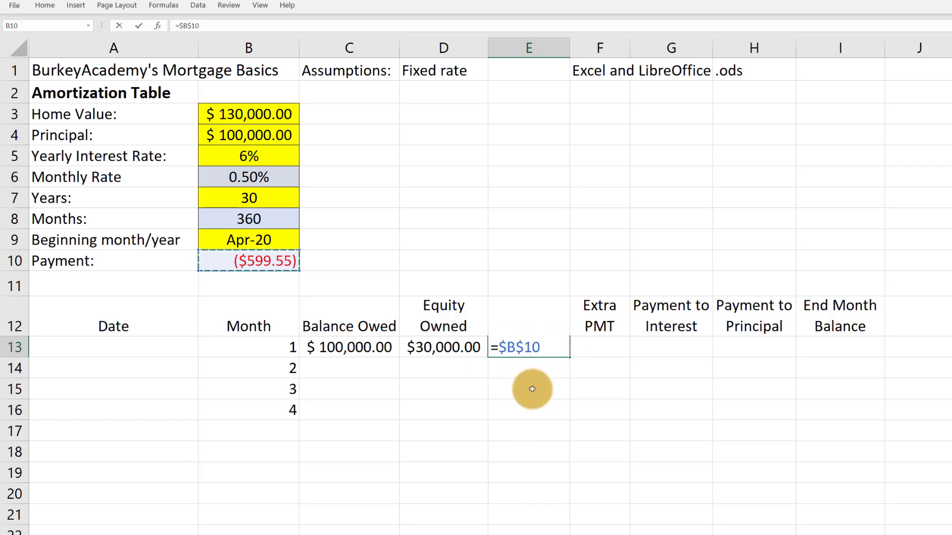
click(542, 373)
key(ctrl+z)
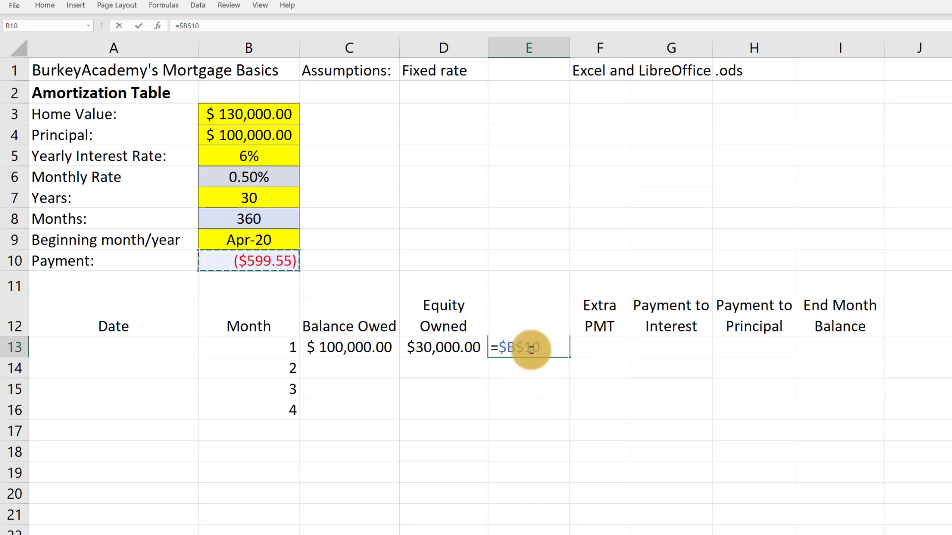
key(Return)
Fill the payment amount formula from E13 down through E21
click(549, 352)
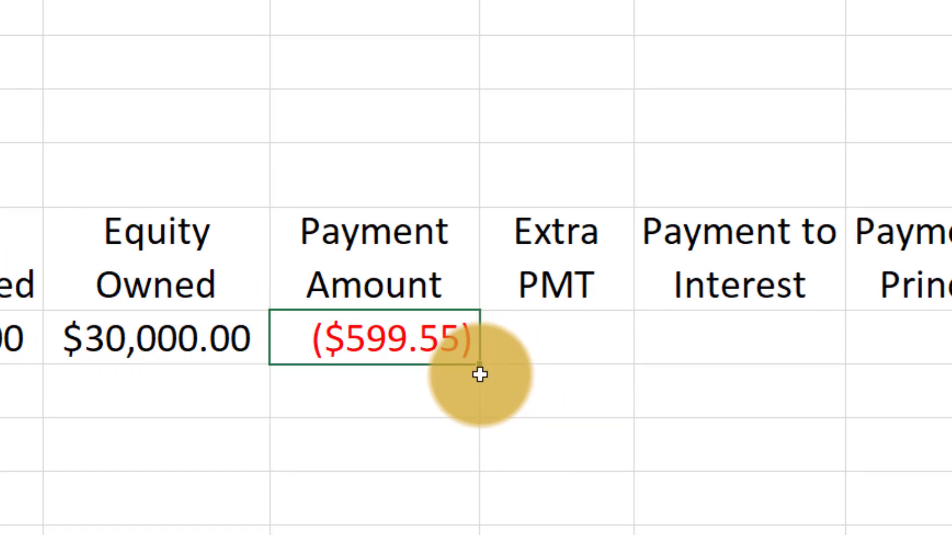
drag(482, 366, 650, 534)
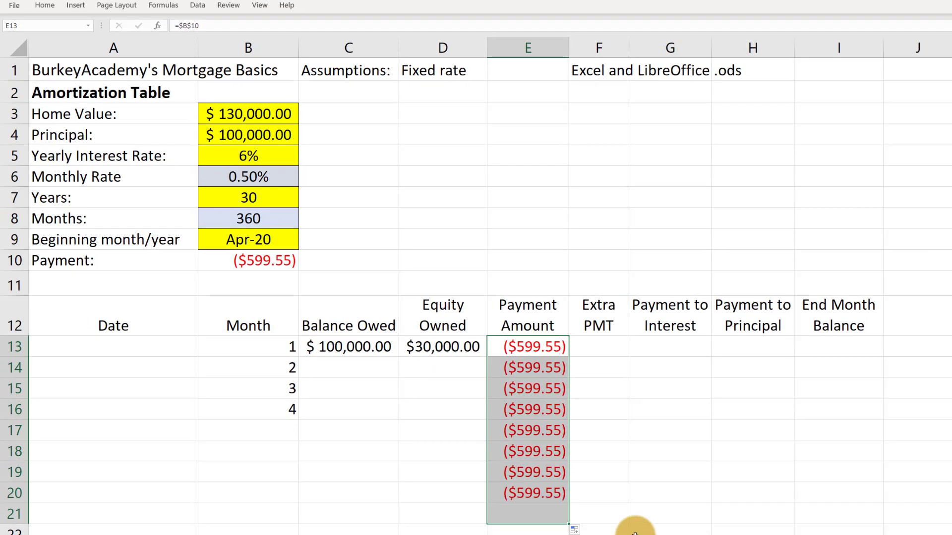
click(523, 346)
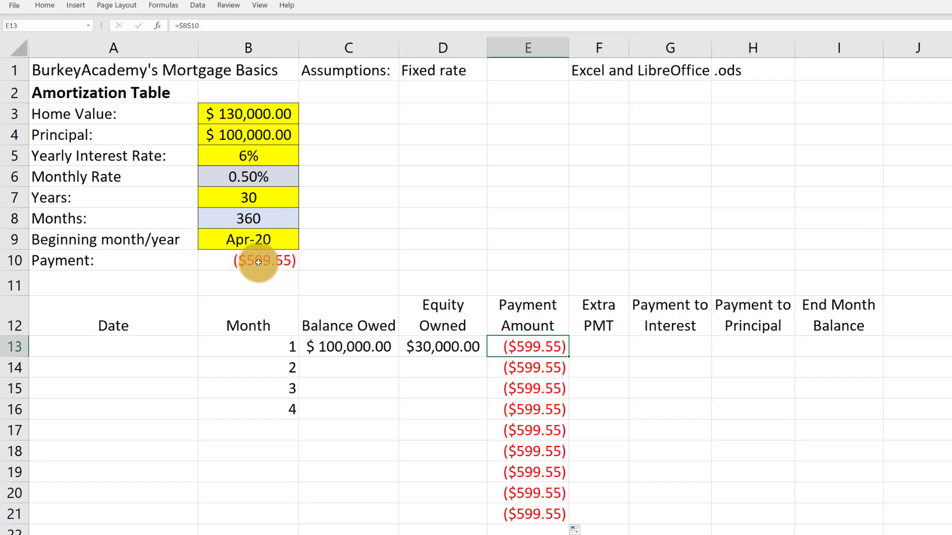
Review the formulas behind the first month's balance owed in C13 and equity owned in D13
click(347, 347)
click(434, 350)
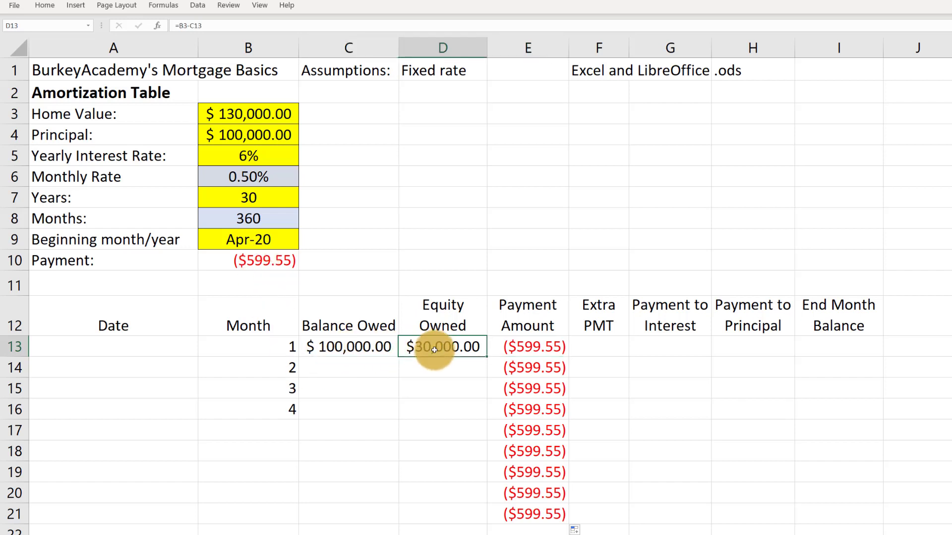
click(347, 349)
click(436, 349)
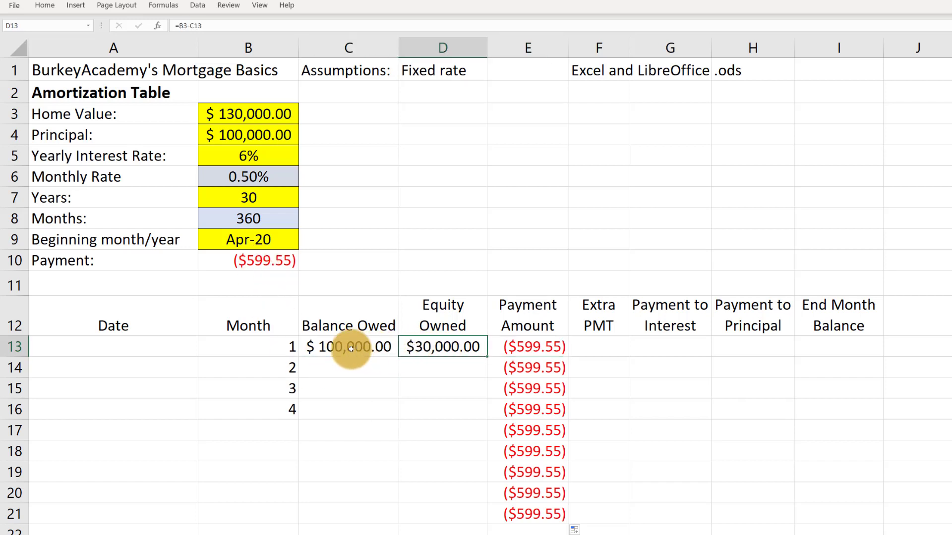
click(351, 349)
click(441, 347)
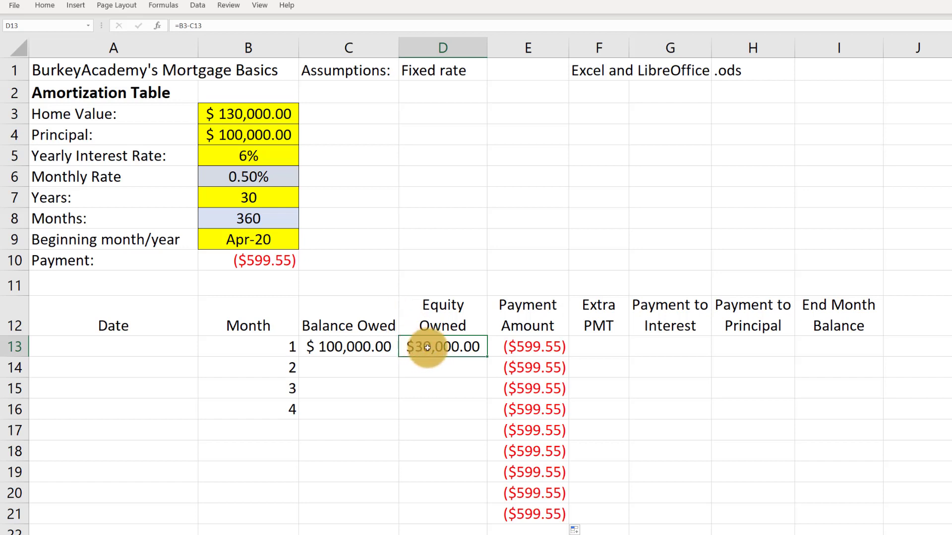
Make the home value reference in D13's equity formula absolute, so it reads =$B$3-C13
double_click(436, 346)
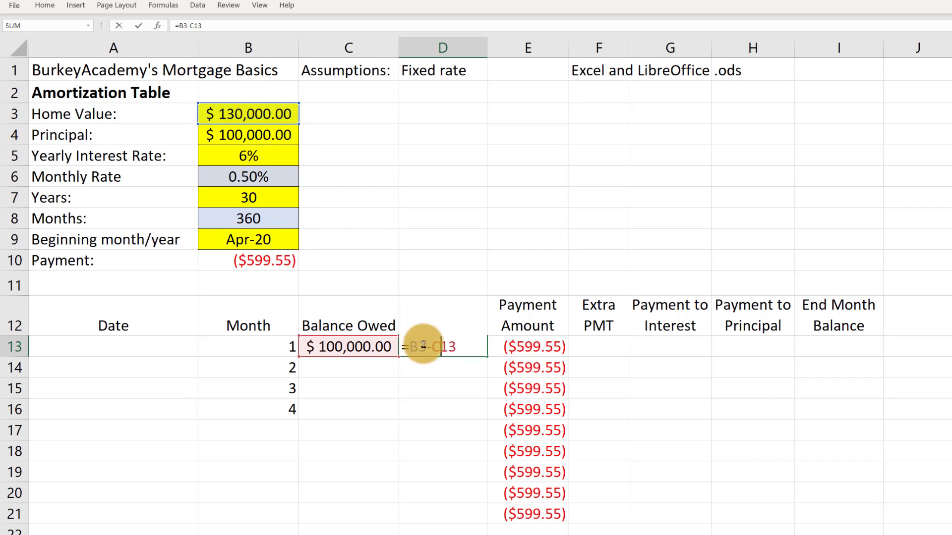
drag(425, 347, 410, 346)
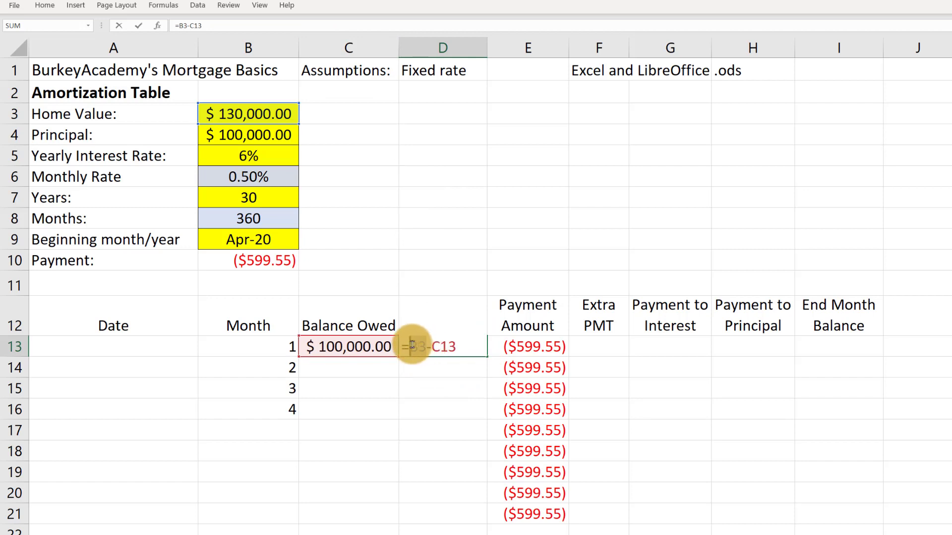
key(F4)
key(F4)
key(F4)
key(F4)
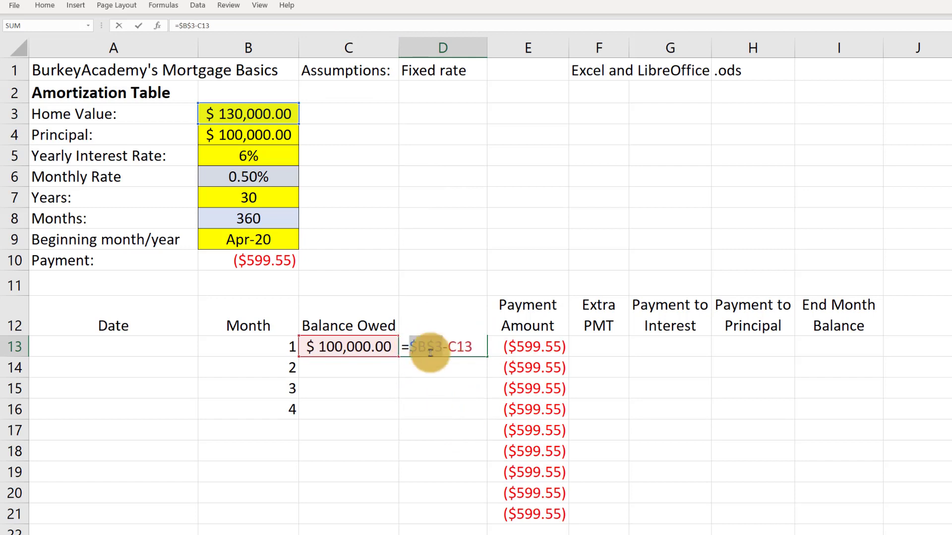
key(F4)
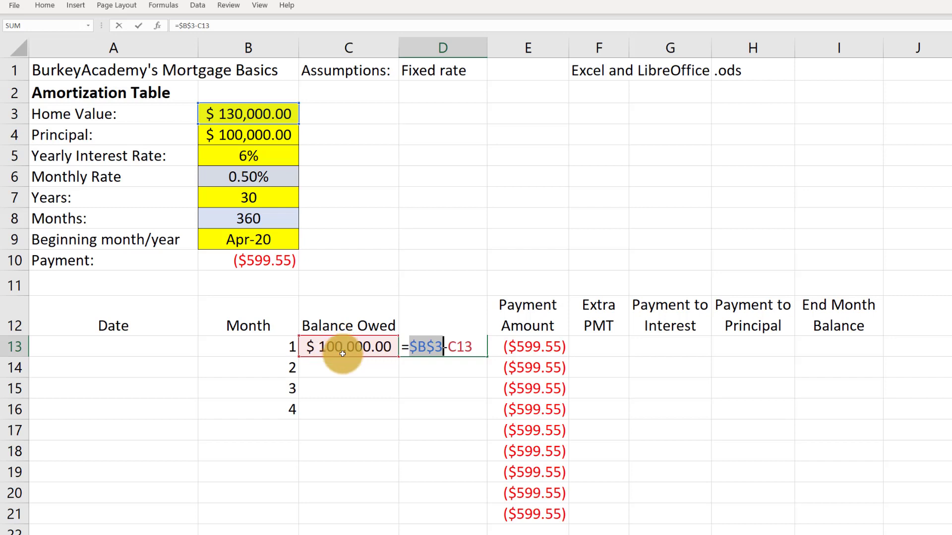
key(Return)
Fill the equity owned formula from D13 down through D19 and widen column D to fit the amounts
click(451, 347)
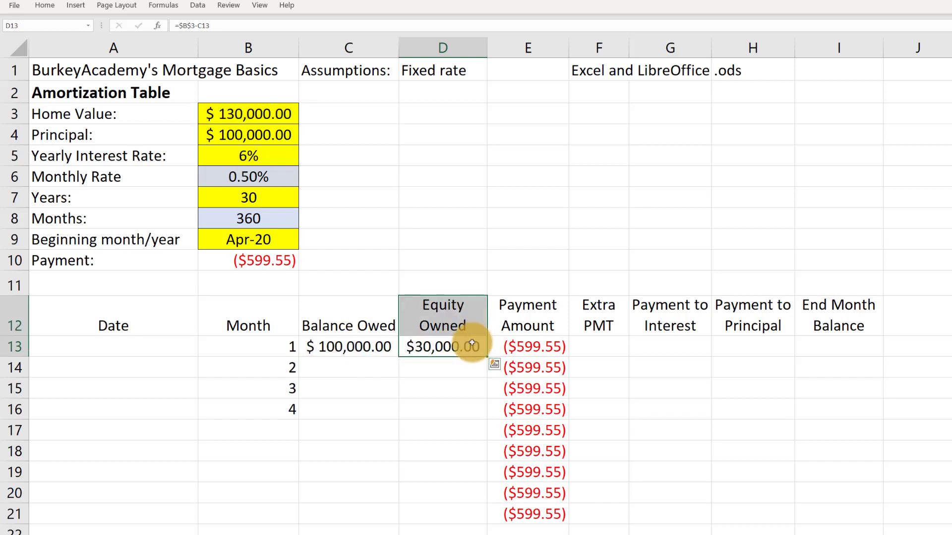
drag(487, 357, 471, 477)
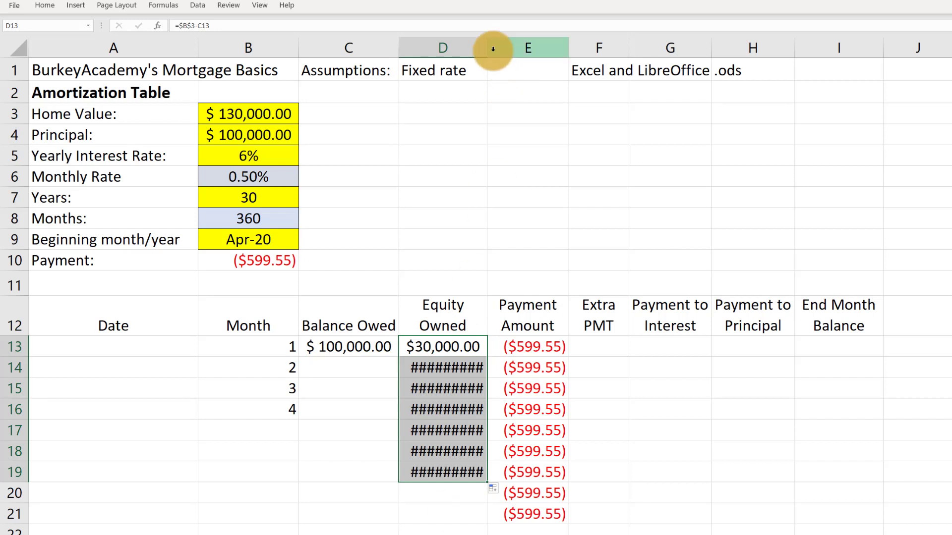
drag(488, 48, 508, 61)
Compare the equity owned formulas in D13 through D16 to check their fixed and relative references
click(457, 347)
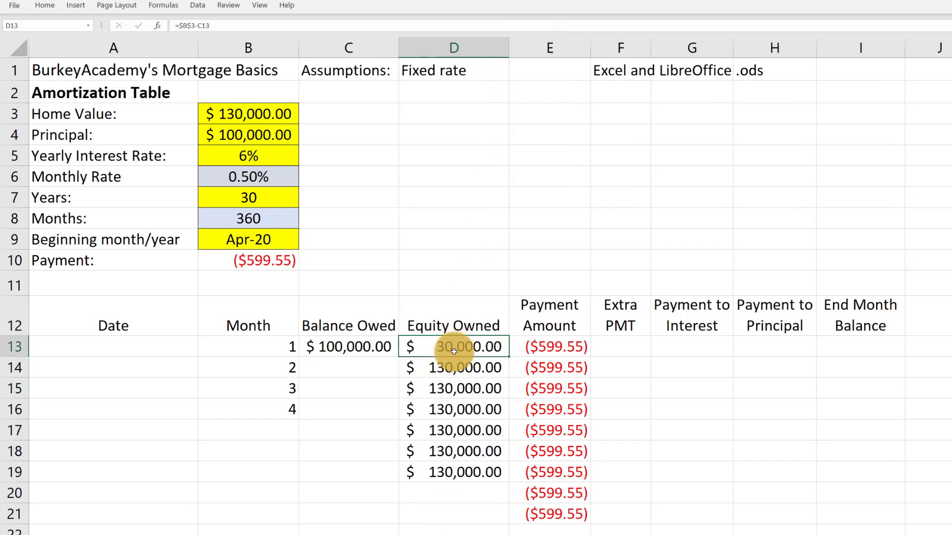
double_click(457, 367)
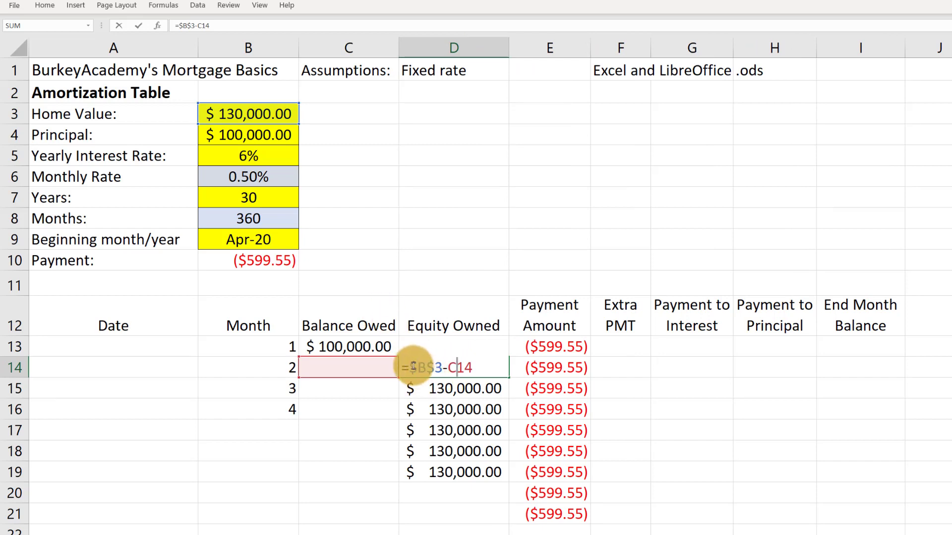
key(Escape)
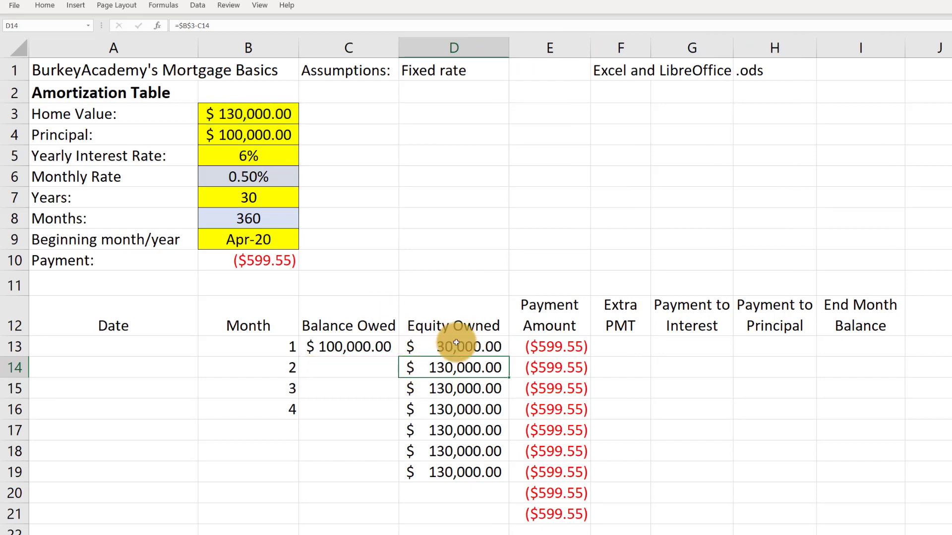
double_click(454, 347)
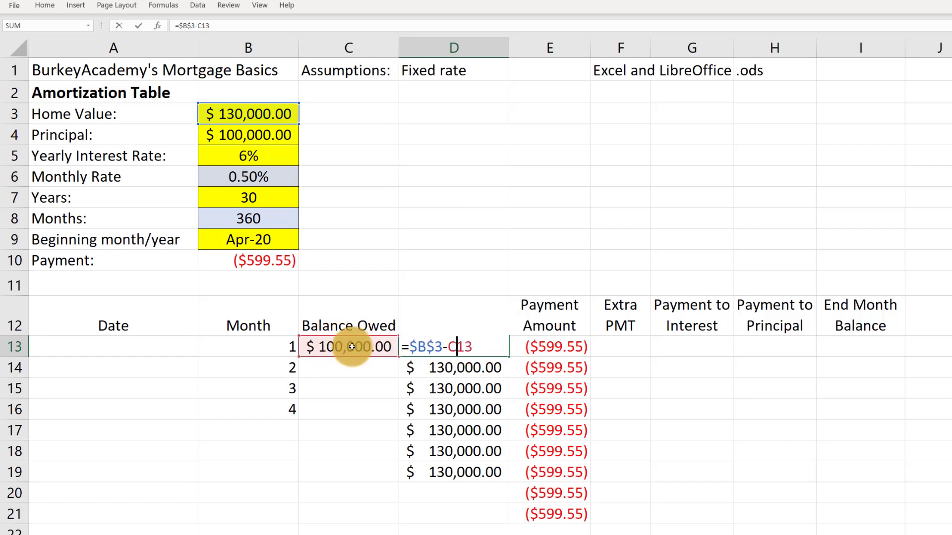
key(Escape)
double_click(442, 367)
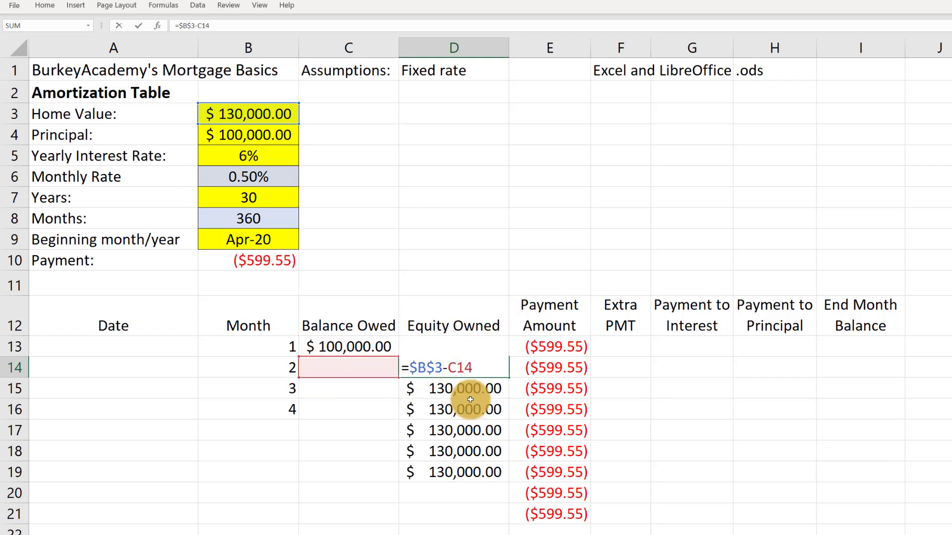
key(ctrl+Return)
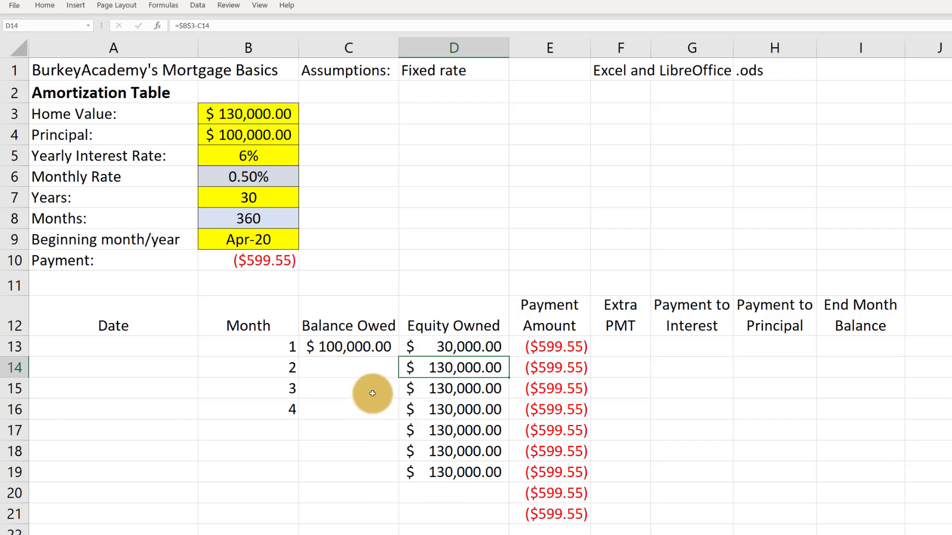
double_click(444, 389)
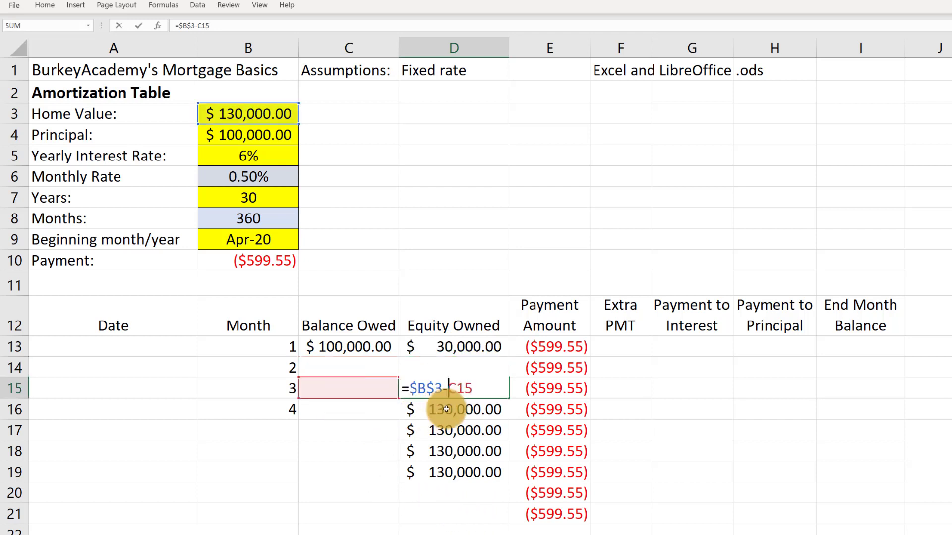
key(ctrl+Return)
double_click(475, 409)
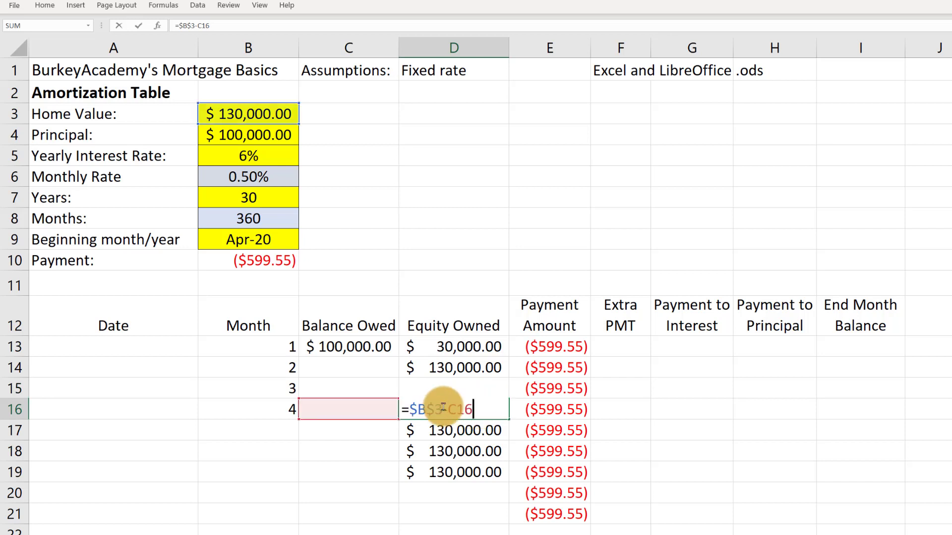
key(ctrl+Return)
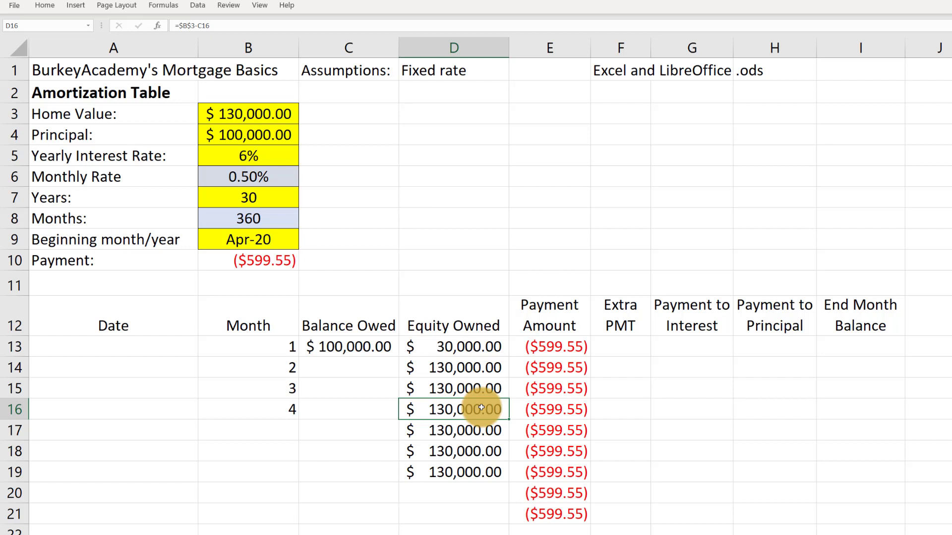
click(461, 347)
drag(461, 368, 469, 472)
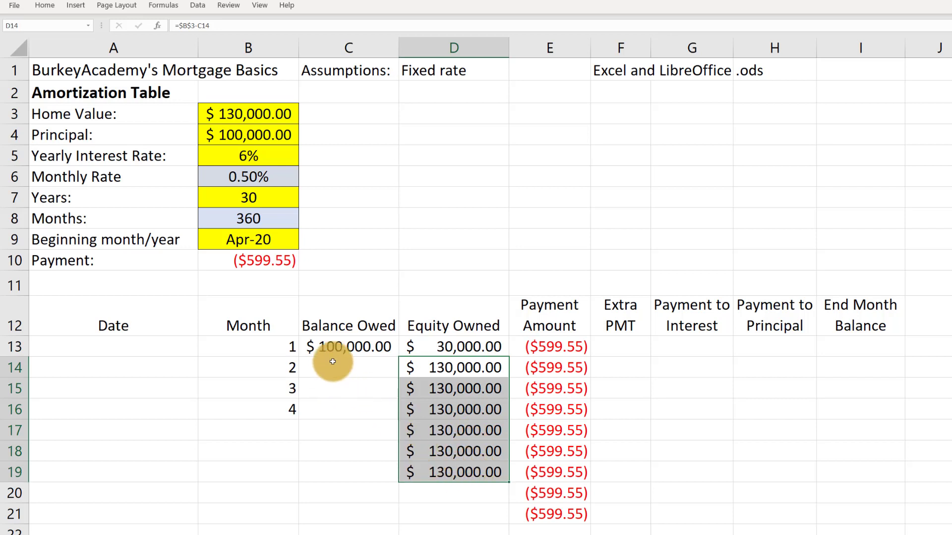
drag(333, 361, 329, 430)
click(257, 346)
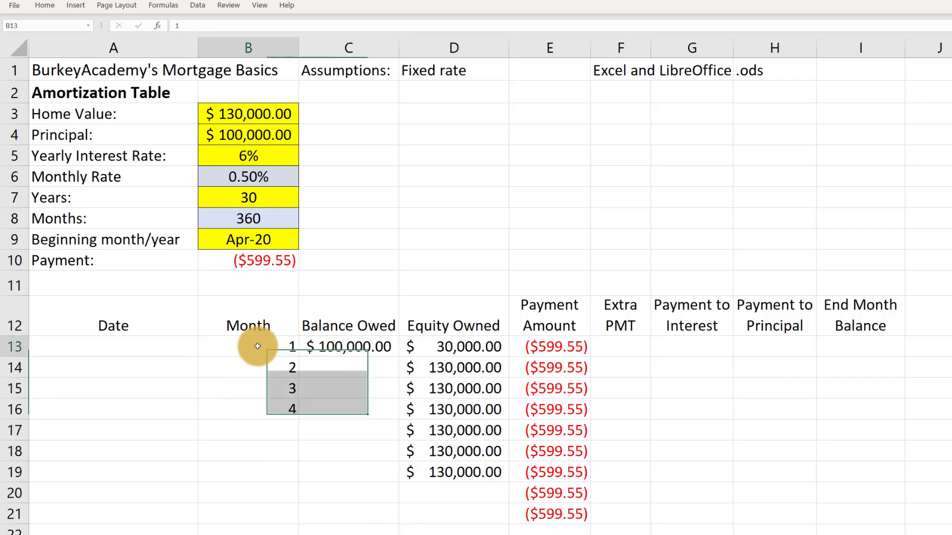
click(128, 348)
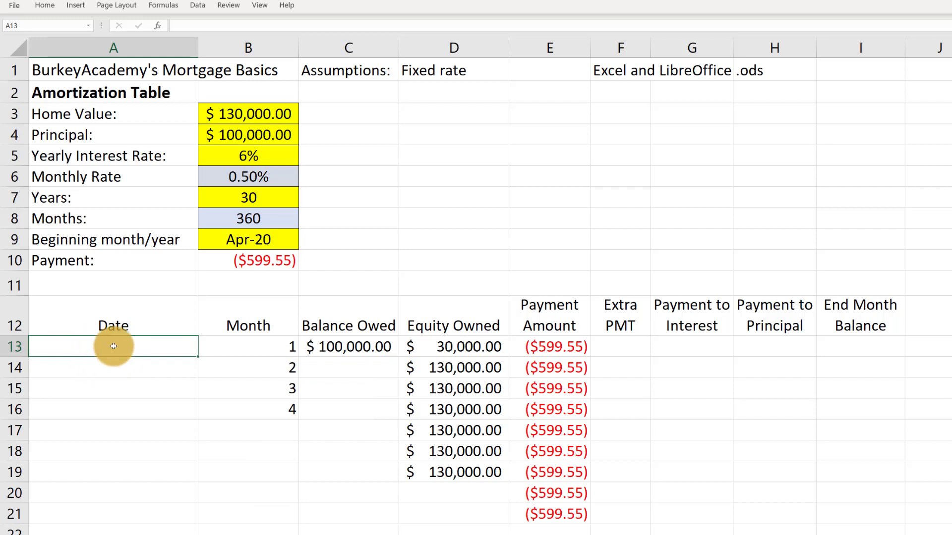
drag(246, 344, 248, 400)
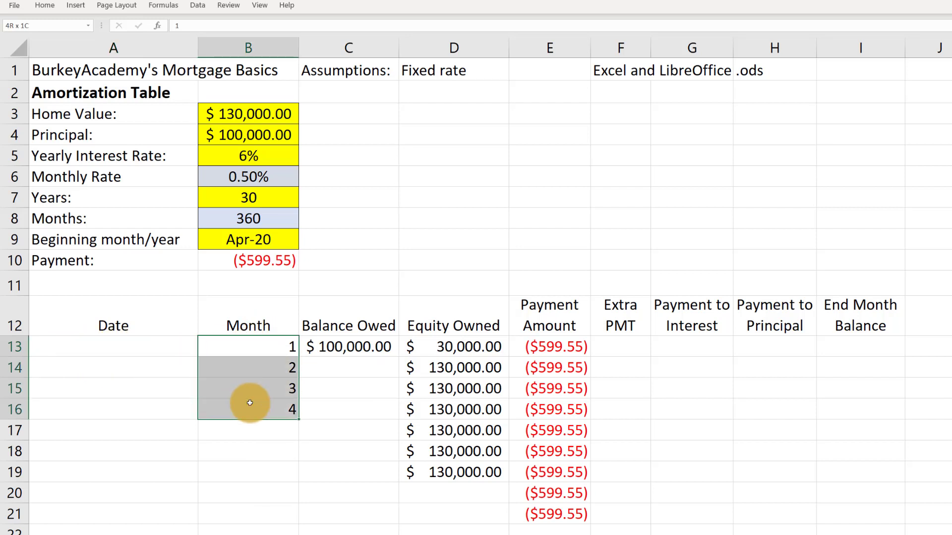
Set the first month's date in A13 to the beginning month/year with =B9
click(128, 345)
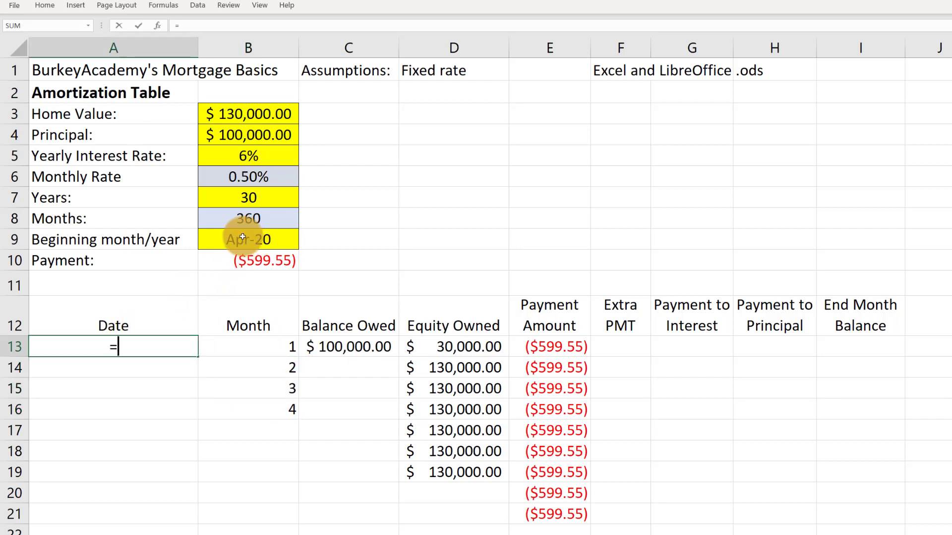
click(243, 236)
key(Return)
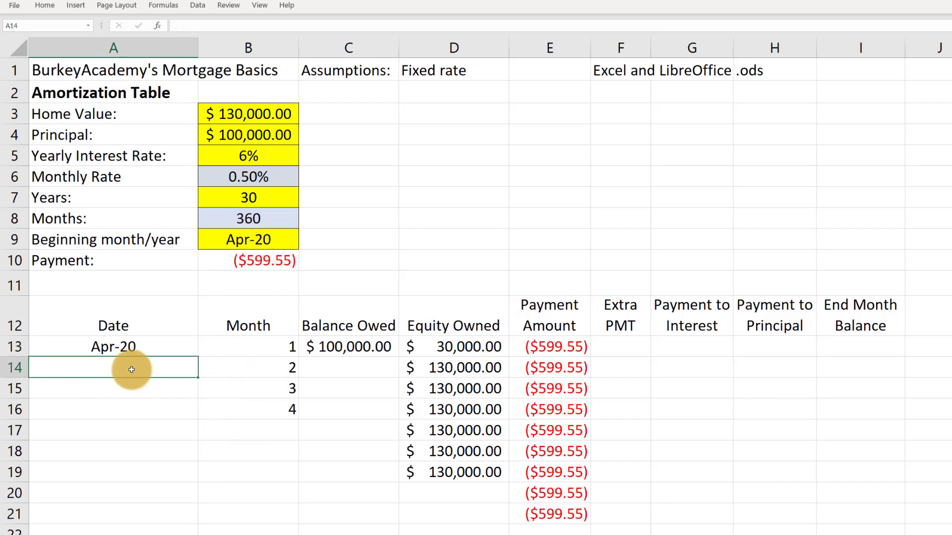
click(123, 344)
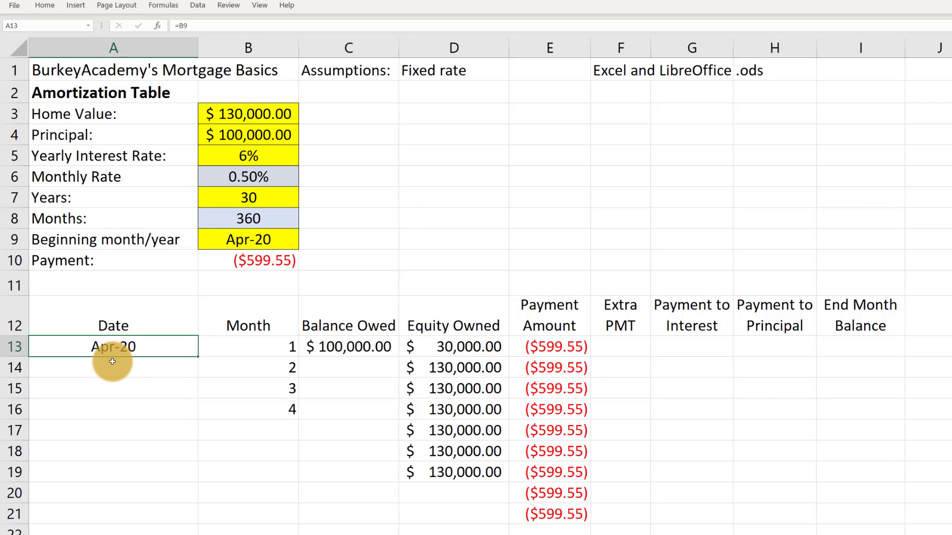
Calculate the second month's date in A14 with =EDATE(A13,1)
click(108, 366)
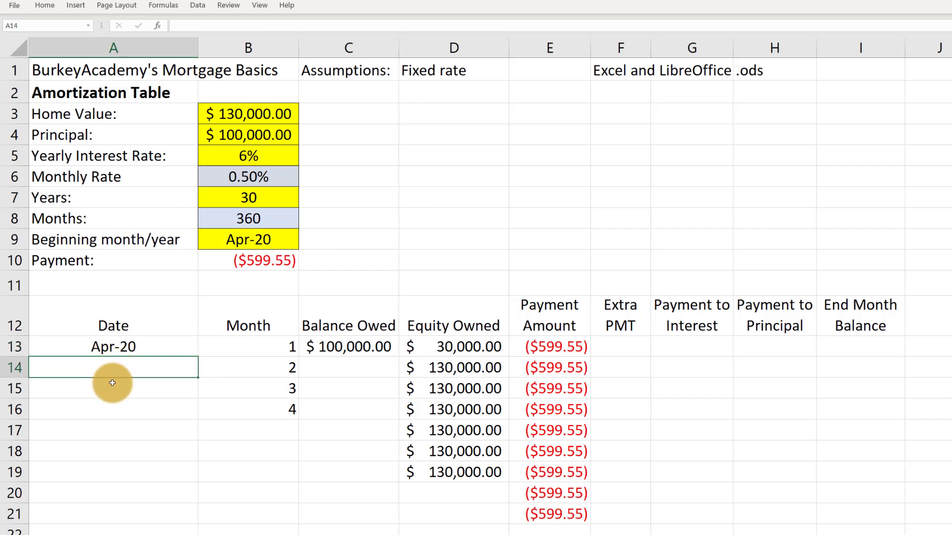
click(97, 432)
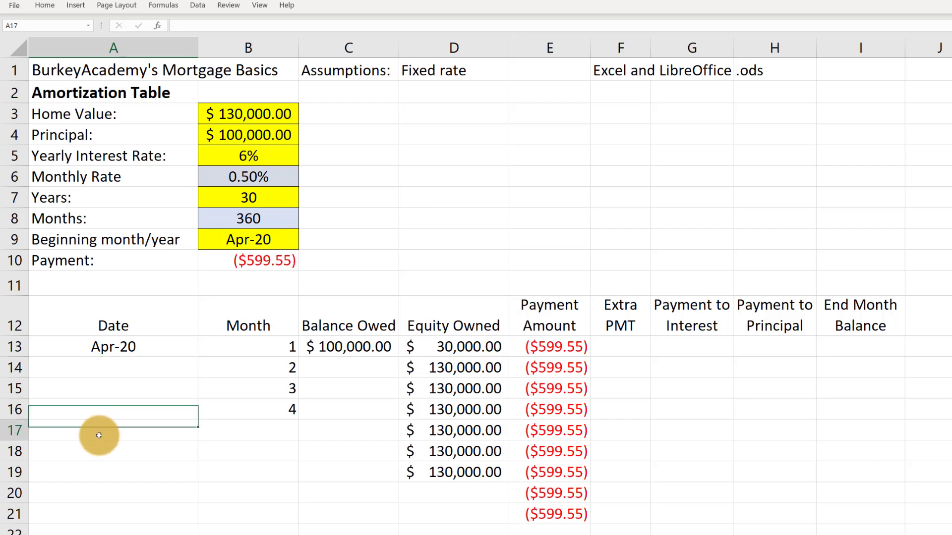
click(115, 366)
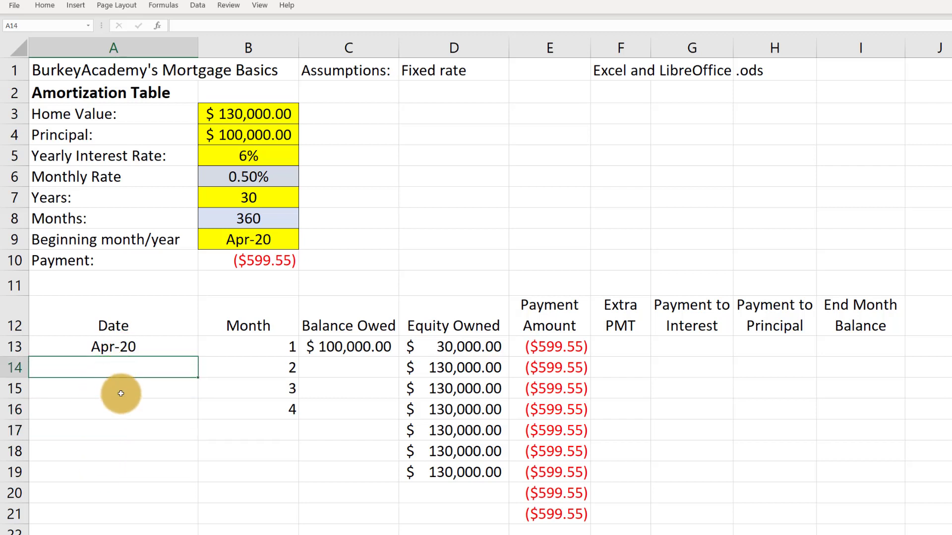
text(=edate()
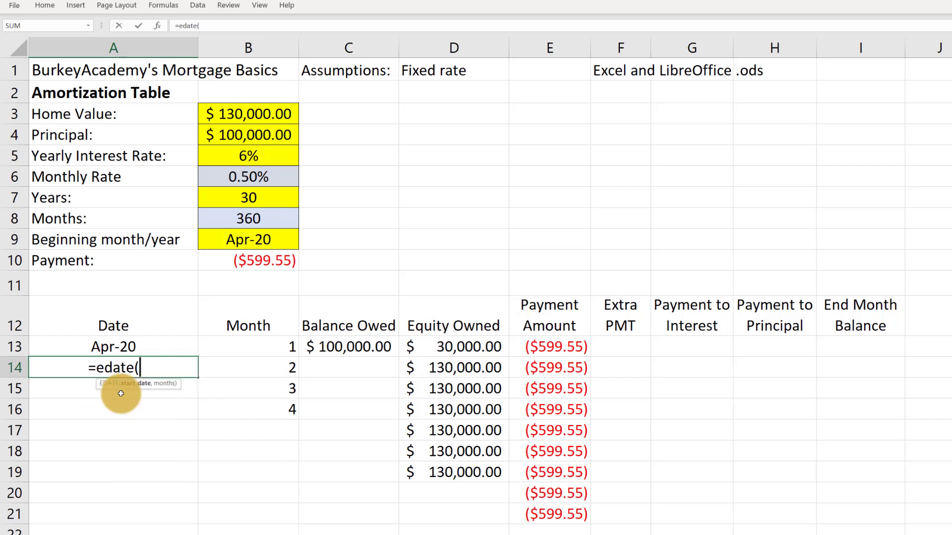
click(118, 345)
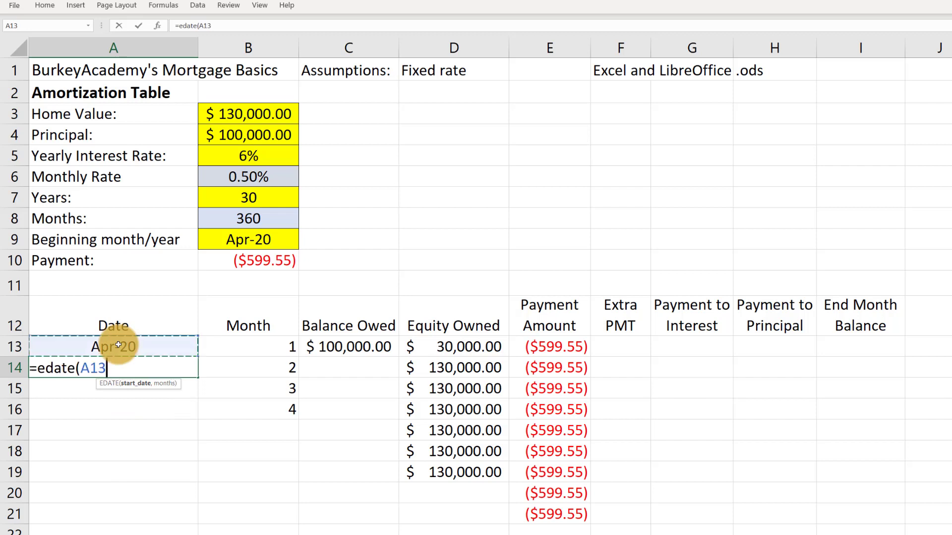
text(,)
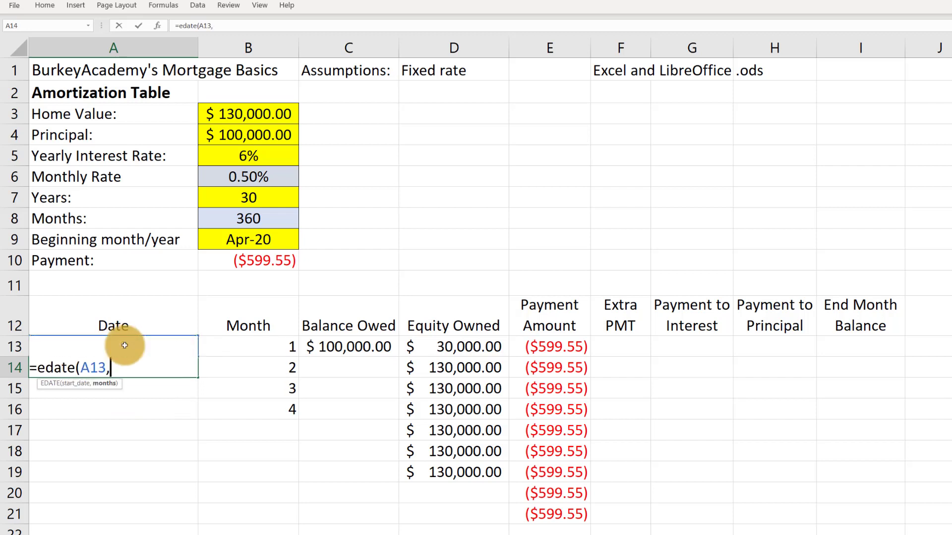
text(1))
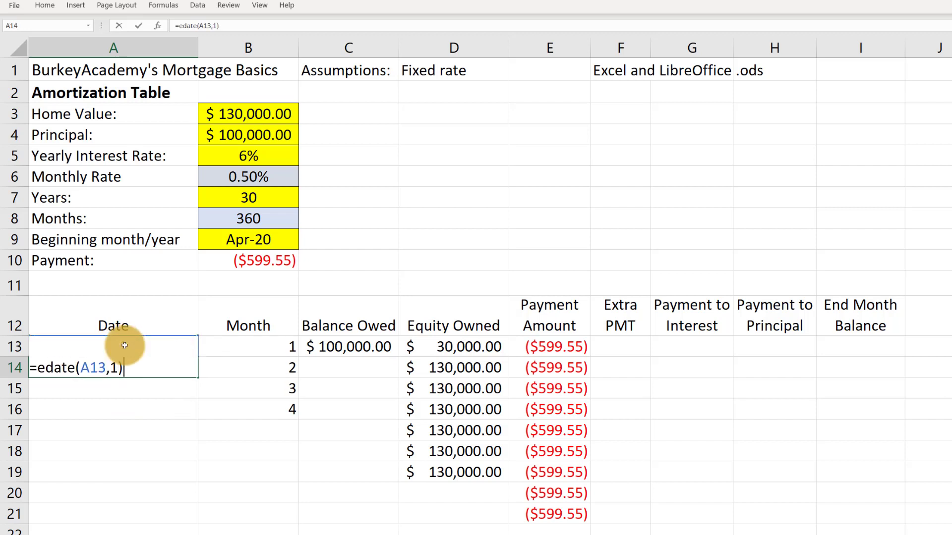
key(ctrl+Return)
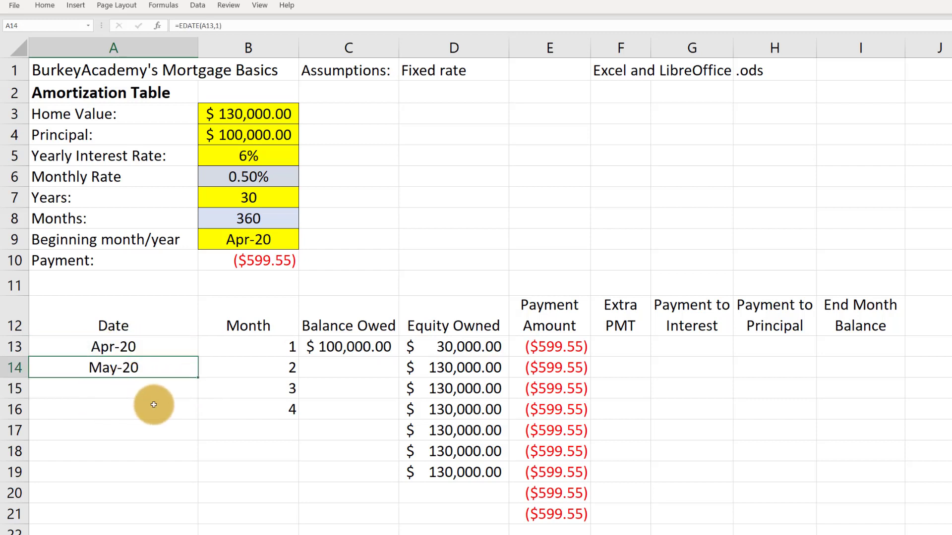
click(121, 388)
click(108, 372)
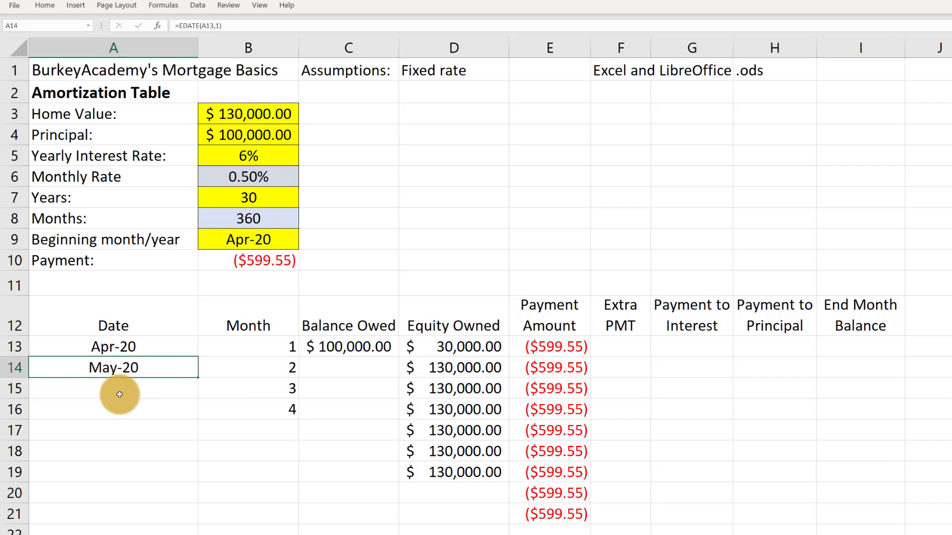
click(122, 389)
click(124, 378)
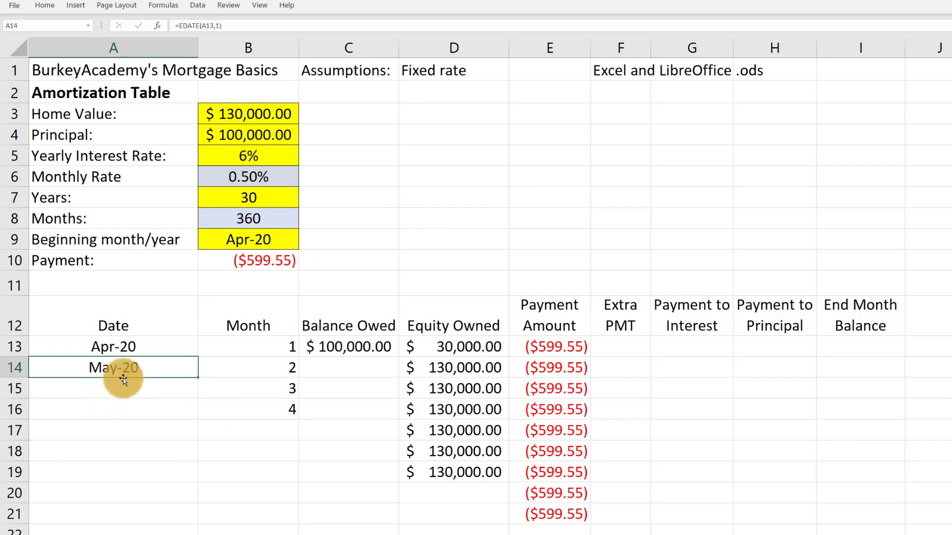
click(115, 390)
click(121, 366)
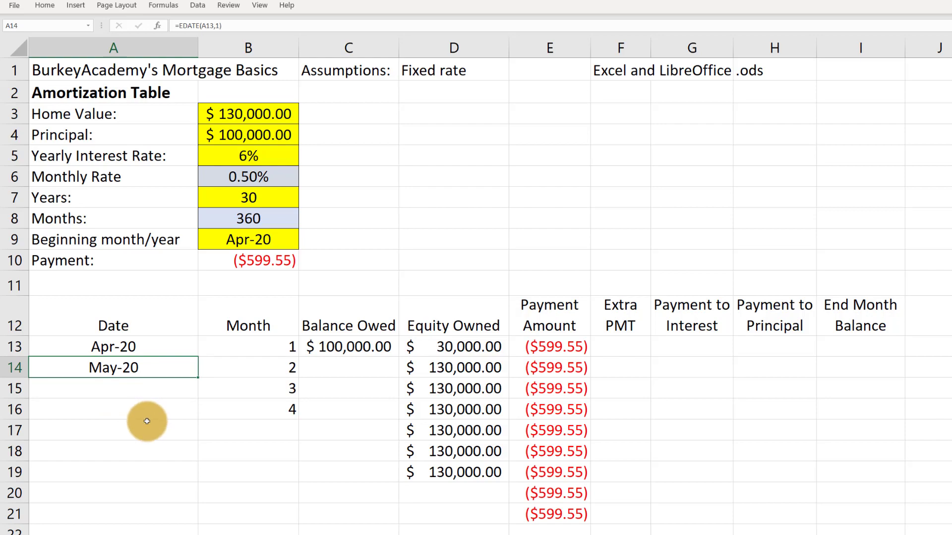
click(130, 388)
Copy the date formatting of A13 onto the second month's date in A14 with Format Painter
click(122, 349)
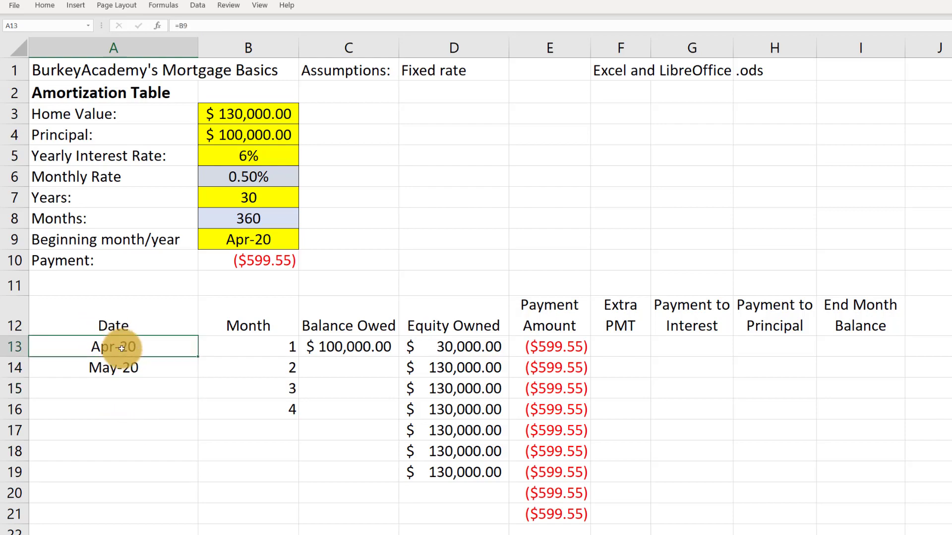
click(44, 5)
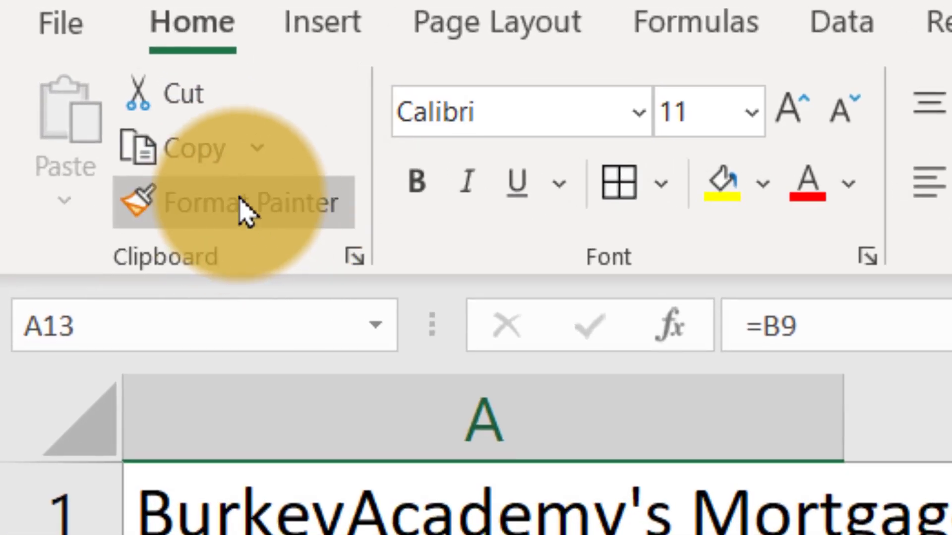
click(265, 206)
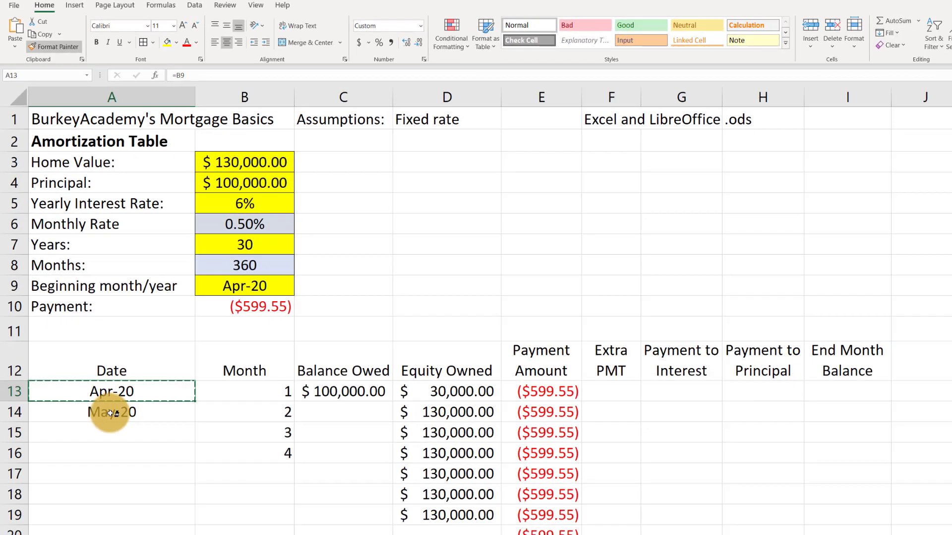
click(110, 413)
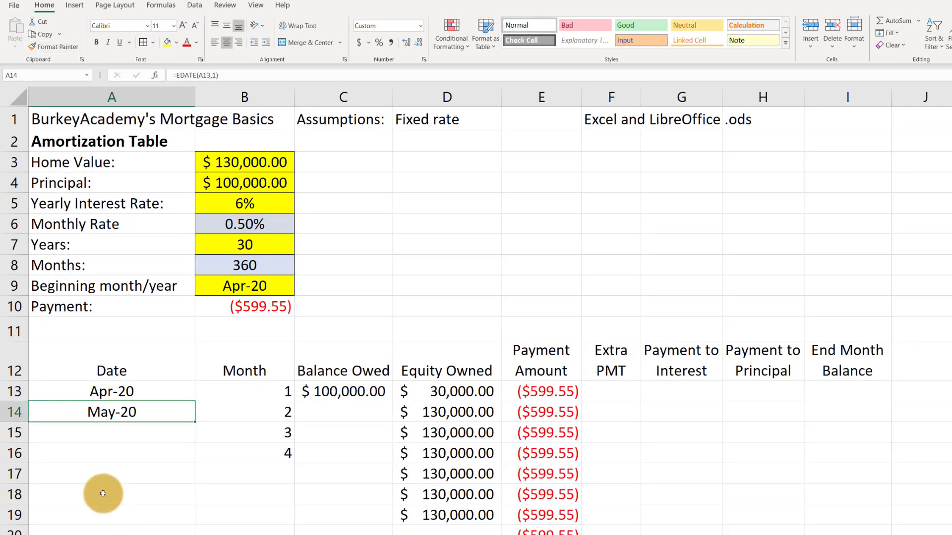
Review the month, balance owed, payment amount, extra payment, interest and principal cells in the first rows of the table
click(241, 411)
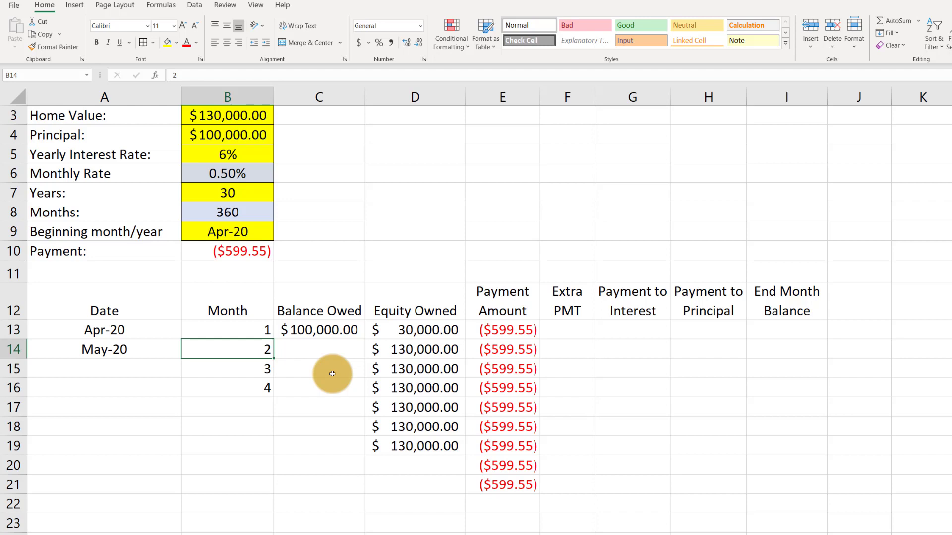
click(311, 329)
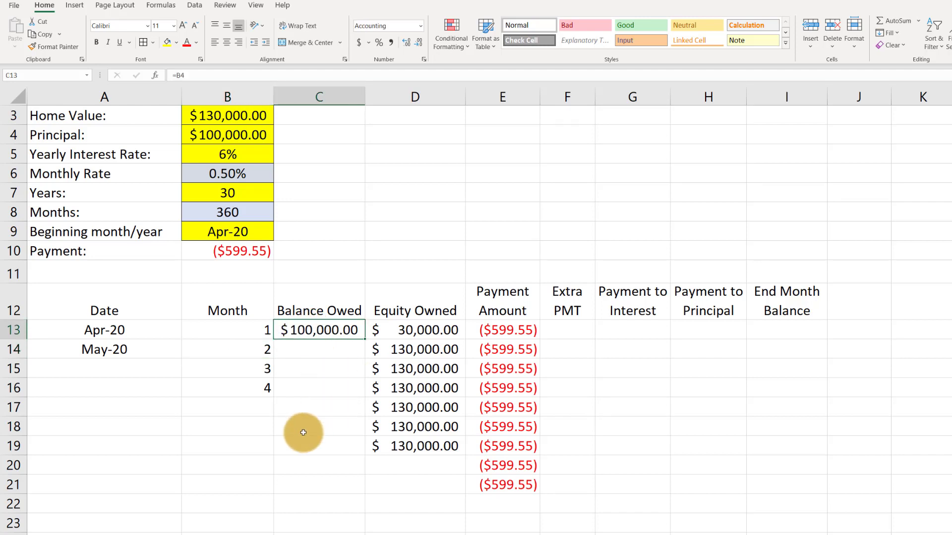
click(502, 331)
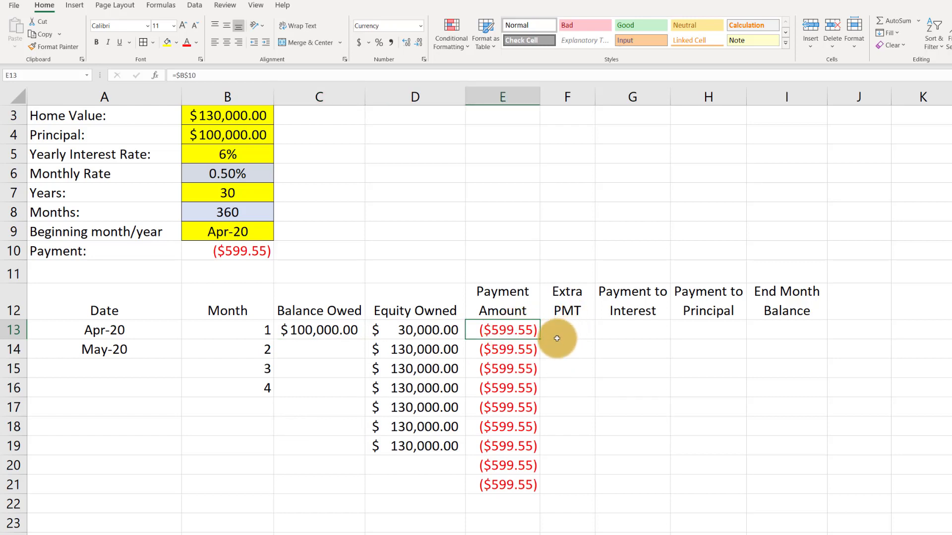
mouse_move(567, 332)
mouse_down()
mouse_move(554, 478)
mouse_move(556, 329)
mouse_up()
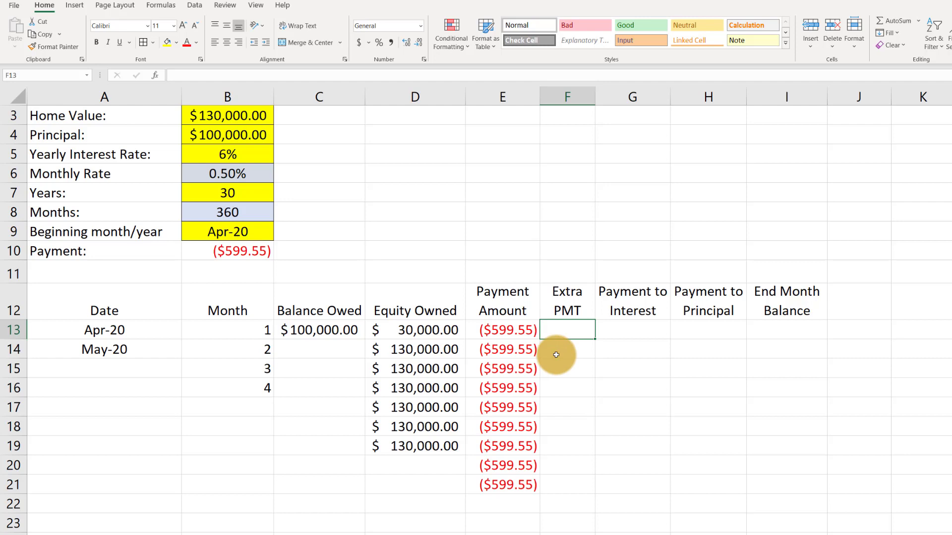
click(639, 329)
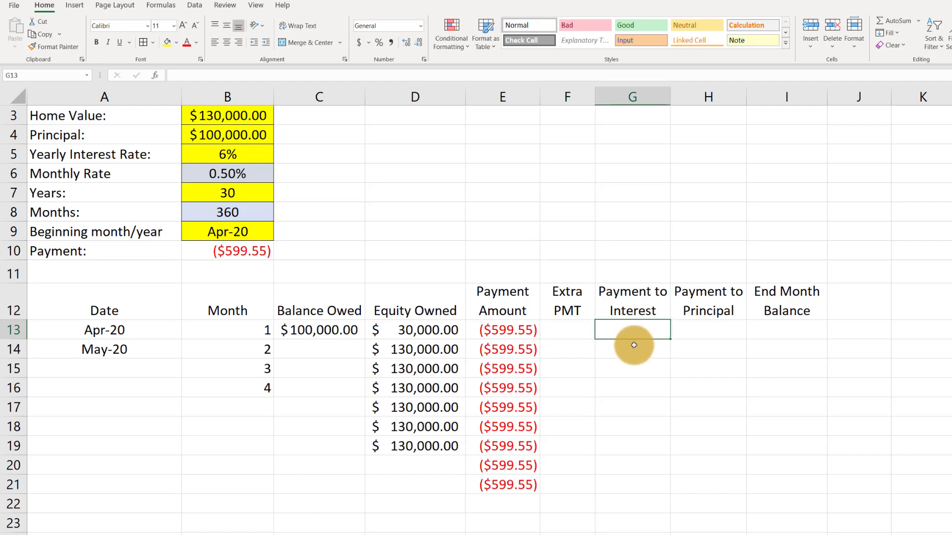
click(708, 330)
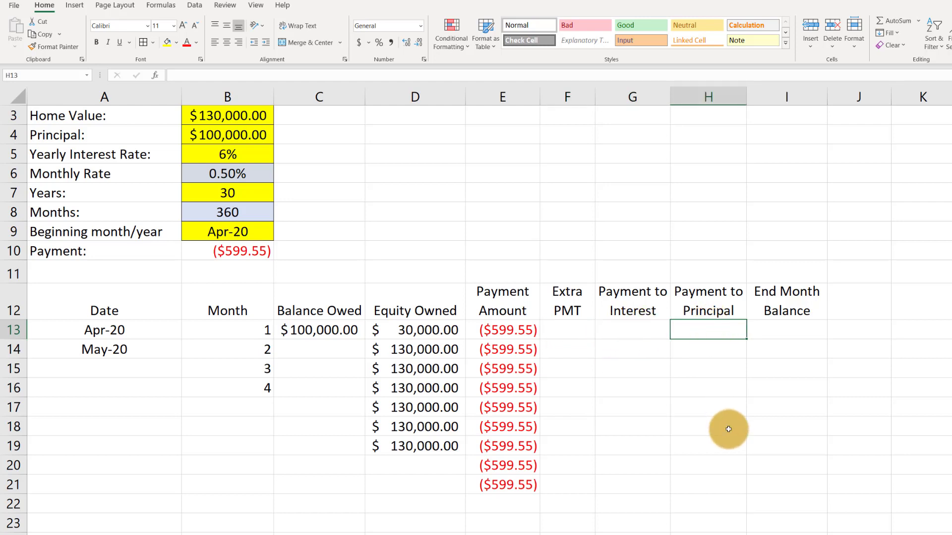
Insert a new column before Payment to Interest and enter the heading "Total pmt" in G12
right_click(622, 95)
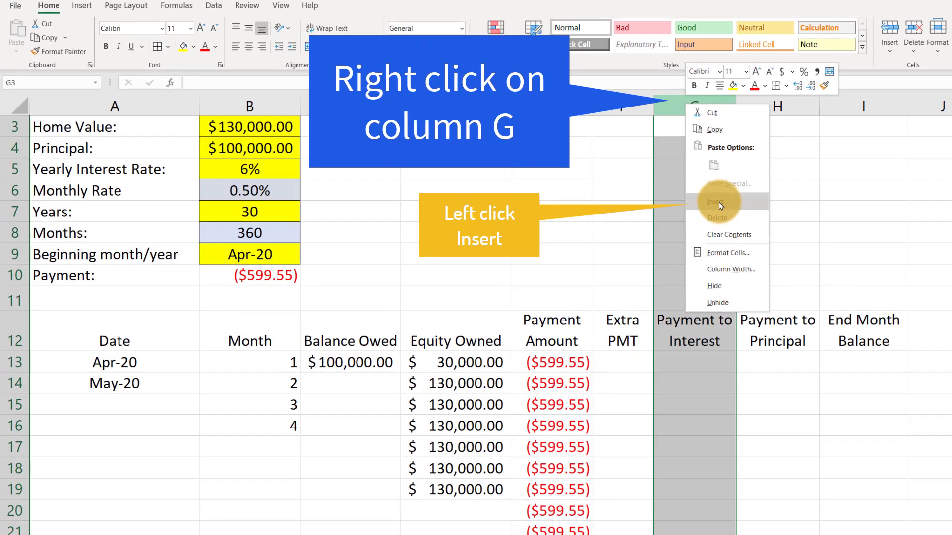
click(769, 264)
click(728, 413)
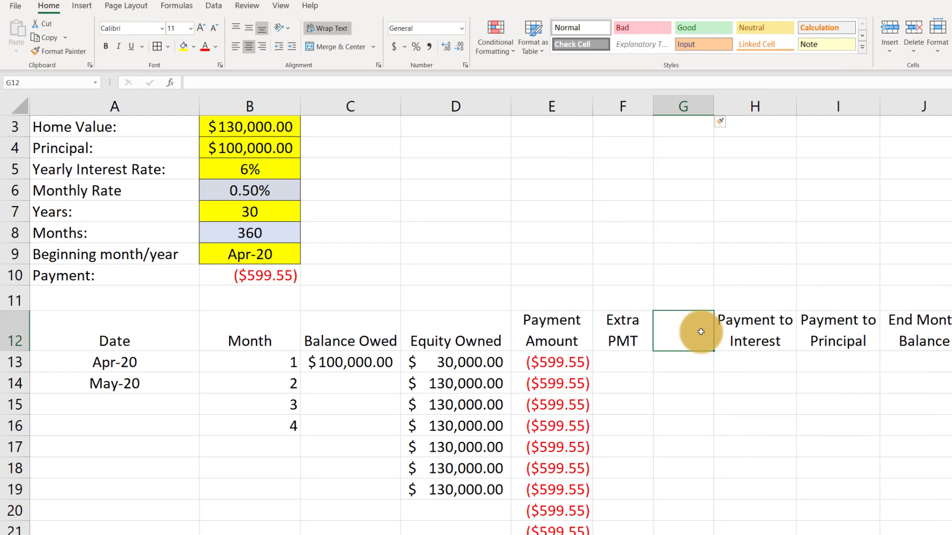
text(Total pmt)
key(Return)
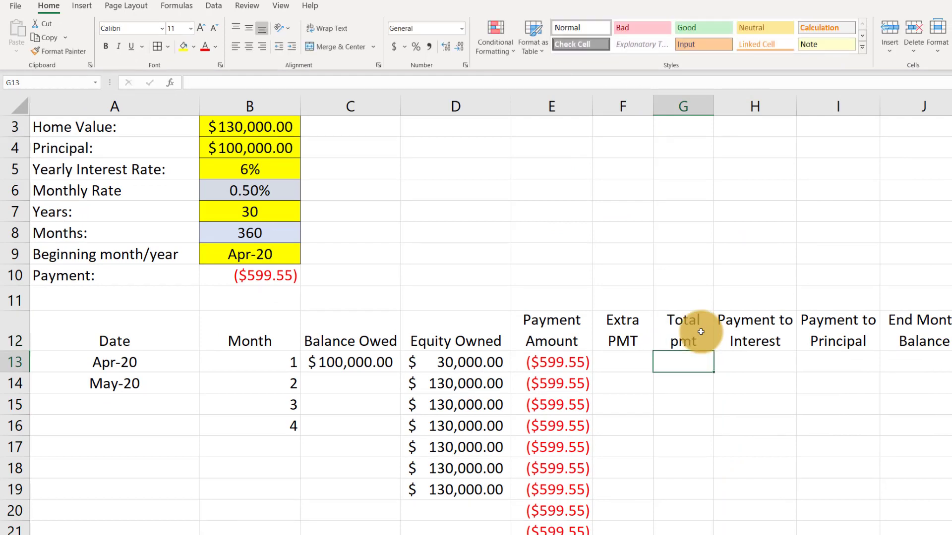
Enter an extra payment of 100 in F13 and compare its sign with the payment amount in E13
click(614, 361)
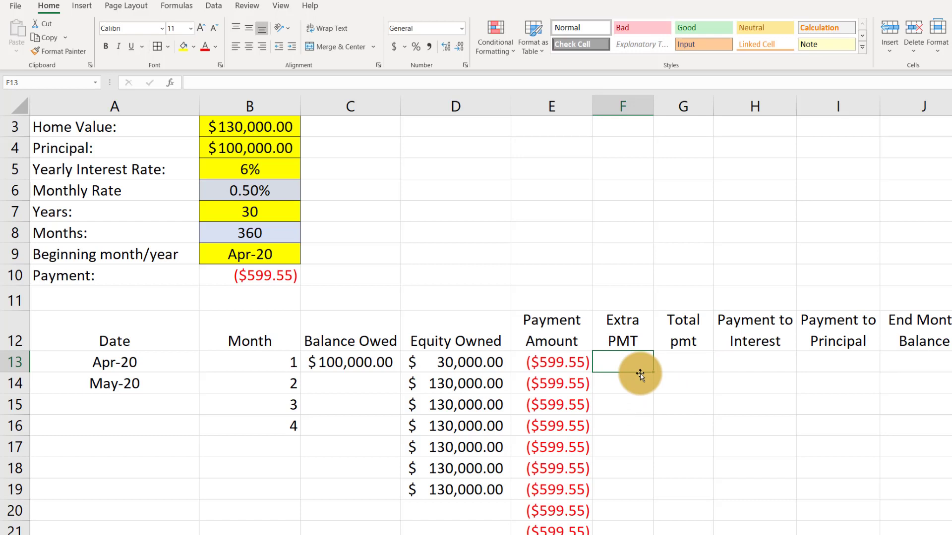
text(100)
key(Return)
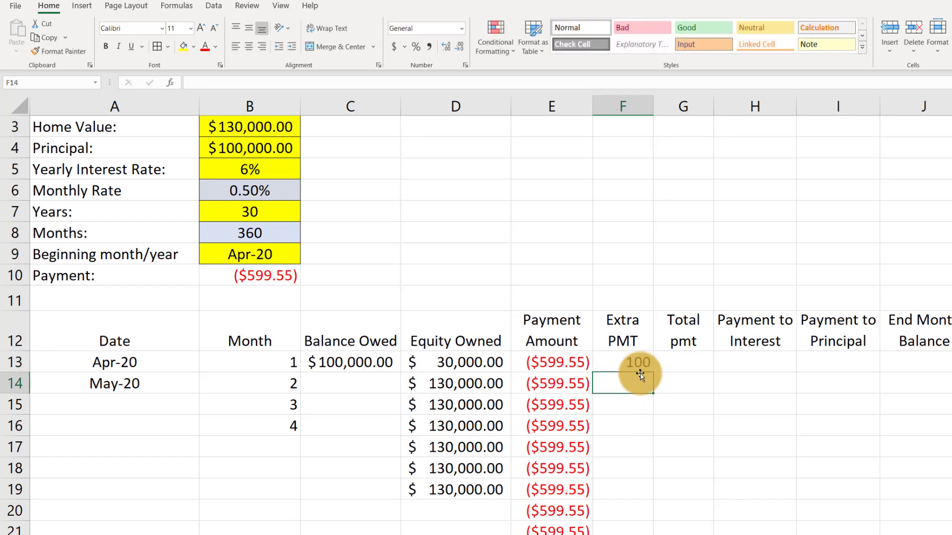
key(Up)
key(Right)
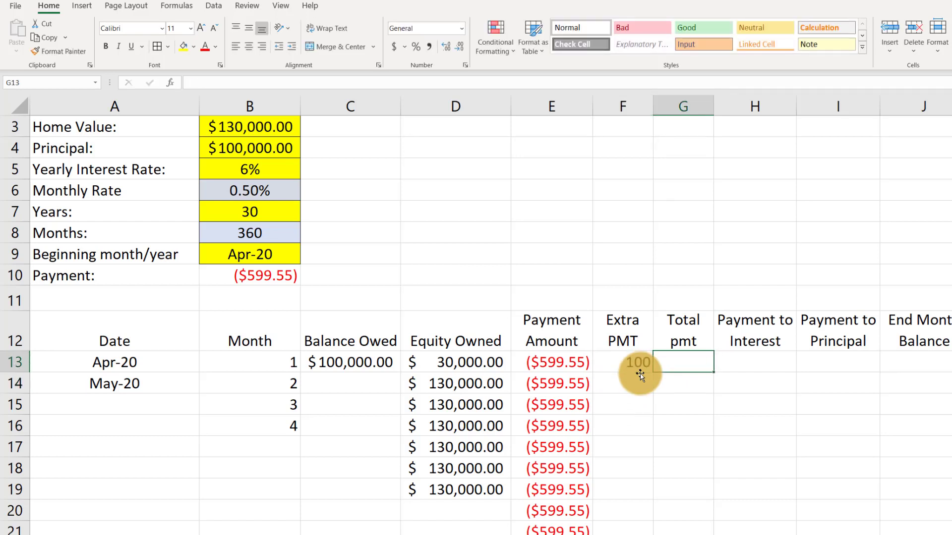
click(554, 361)
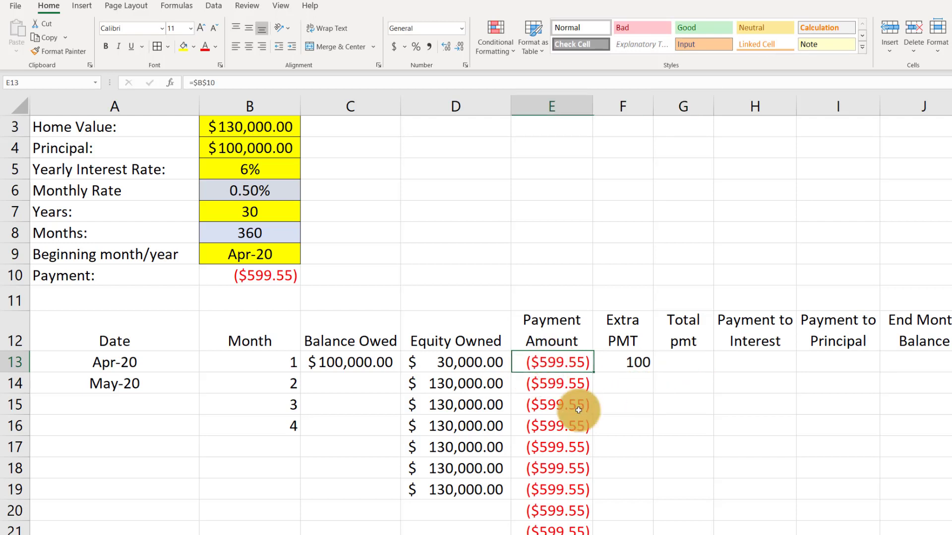
click(626, 360)
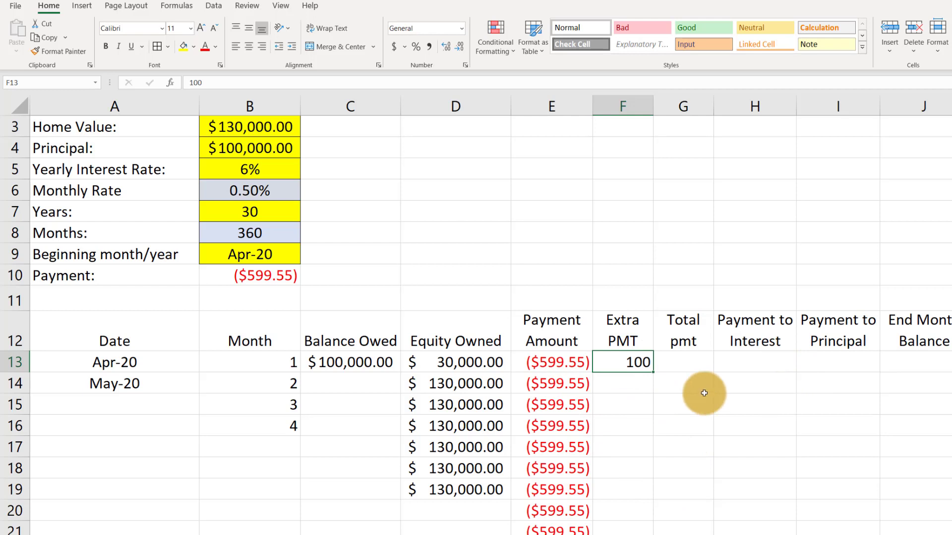
click(558, 359)
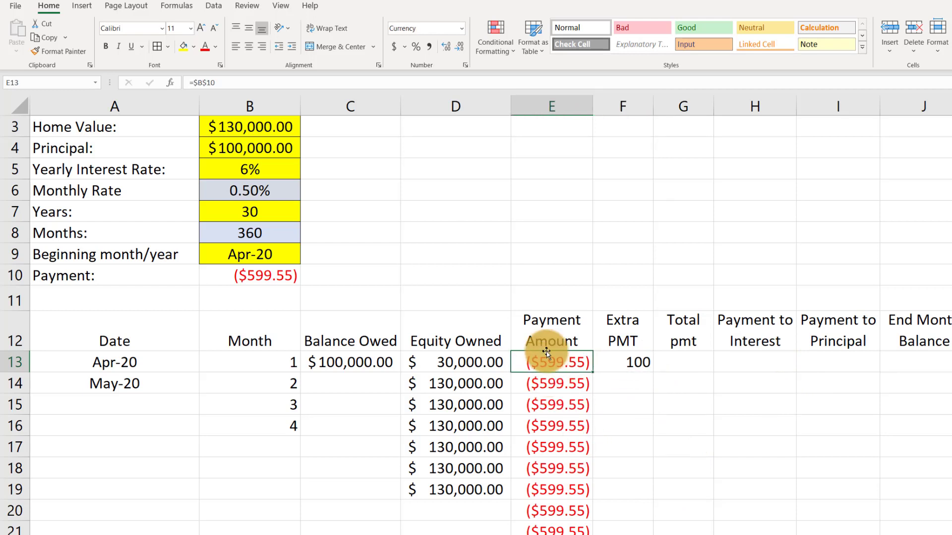
click(636, 361)
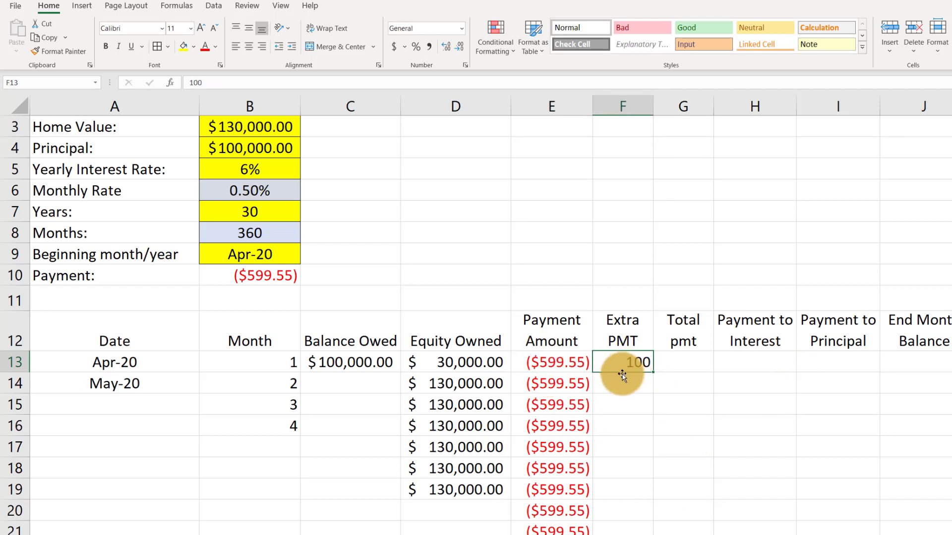
Calculate the first month's total payment in G13 with =E13-F13 and widen column G to fit the amount
click(678, 361)
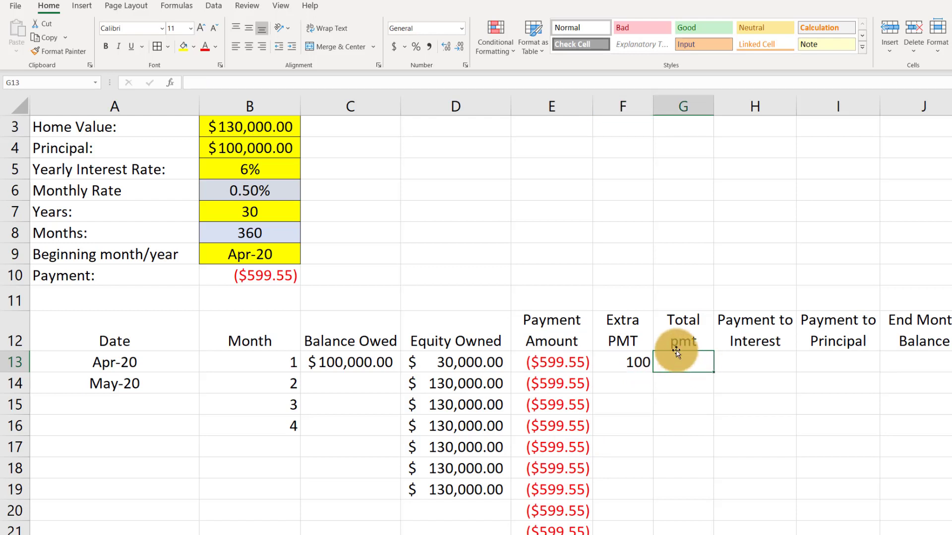
text(=)
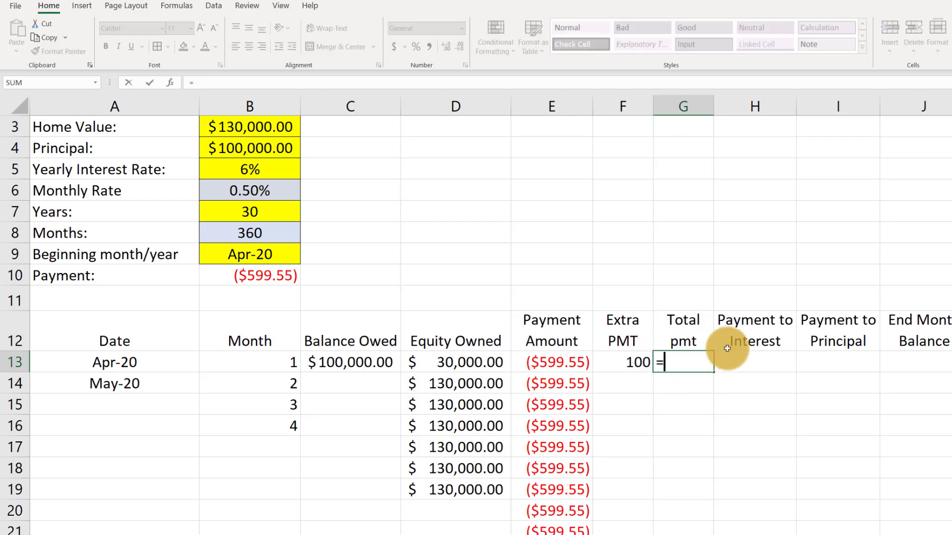
key(Left)
key(Left)
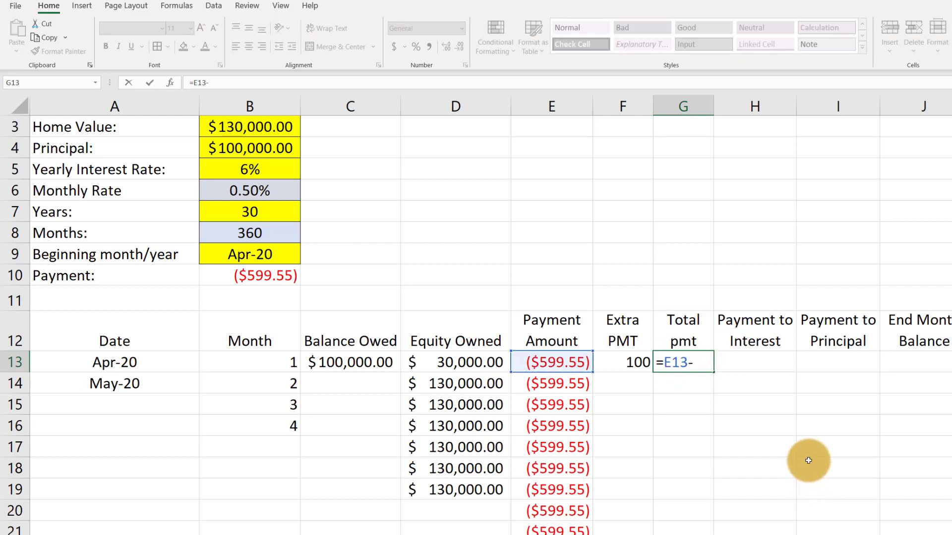
drag(638, 359, 645, 349)
key(Return)
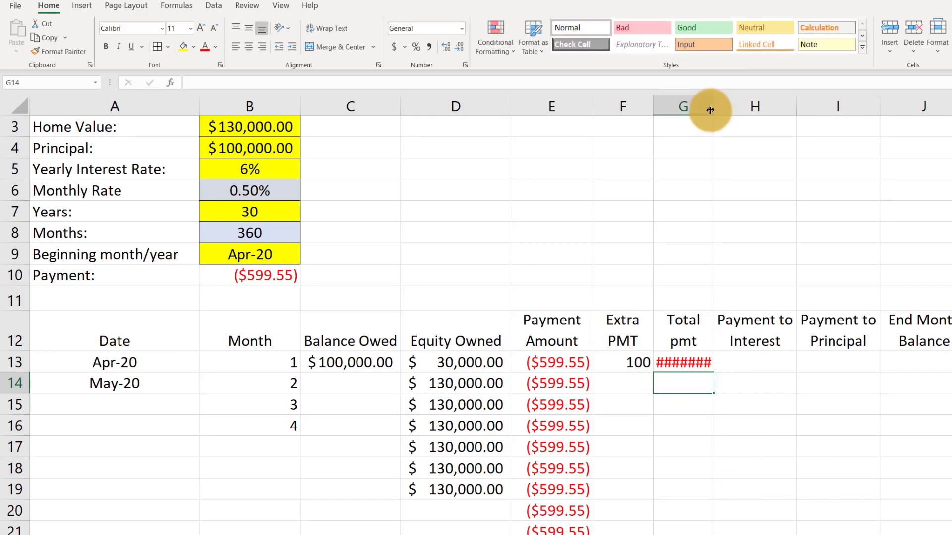
drag(713, 107, 736, 108)
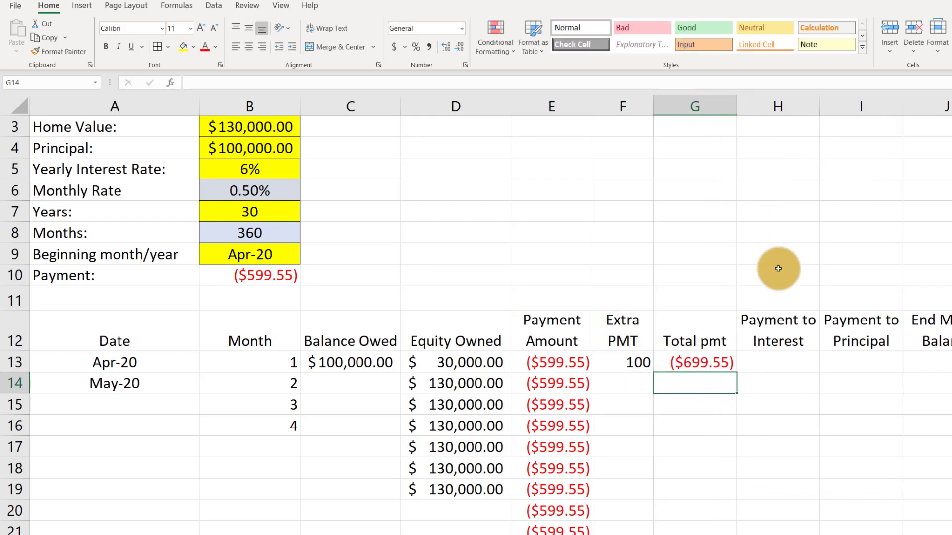
Check the total payment formula in G13 and clear the extra payment from F13
click(712, 405)
click(699, 363)
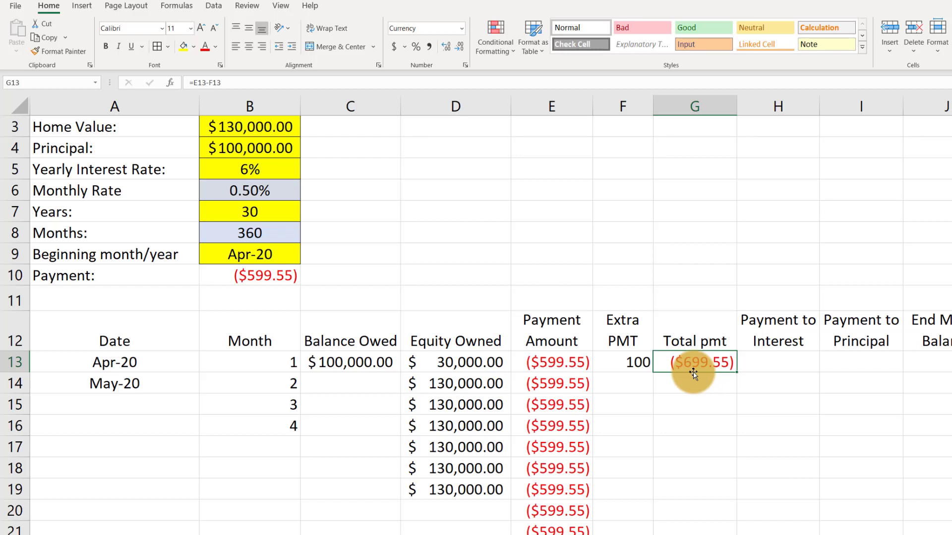
key(Left)
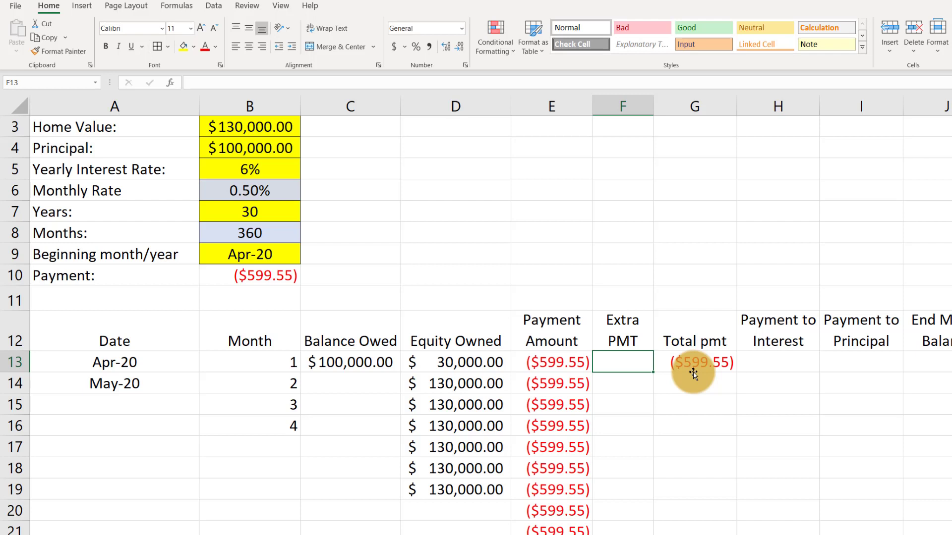
Calculate the first month's payment to interest in H13 with =C13*$B$6 and check it against the balance owed
key(Right)
key(Right)
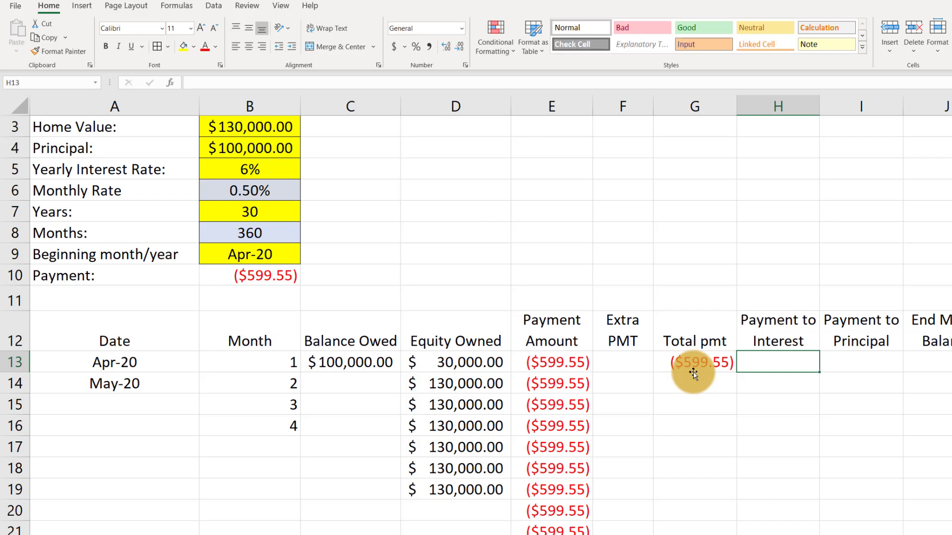
text(=)
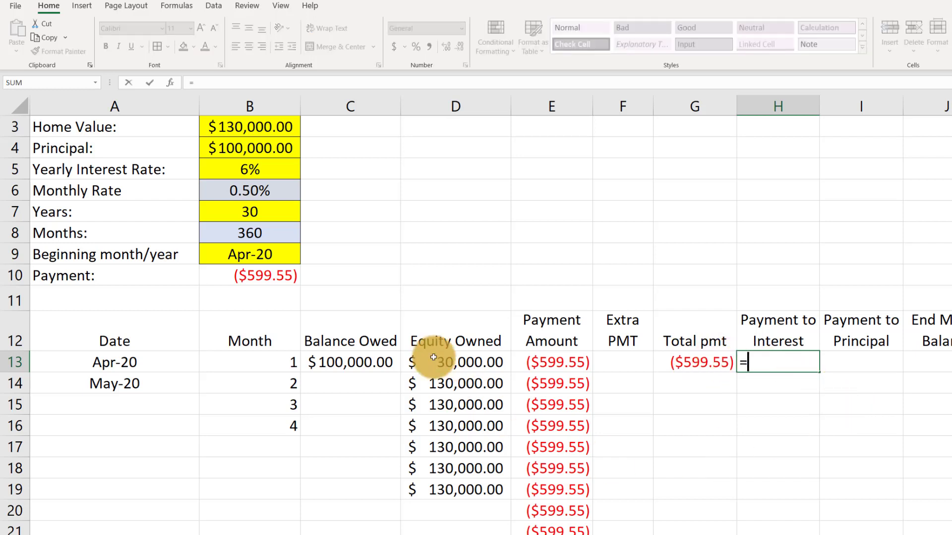
click(351, 365)
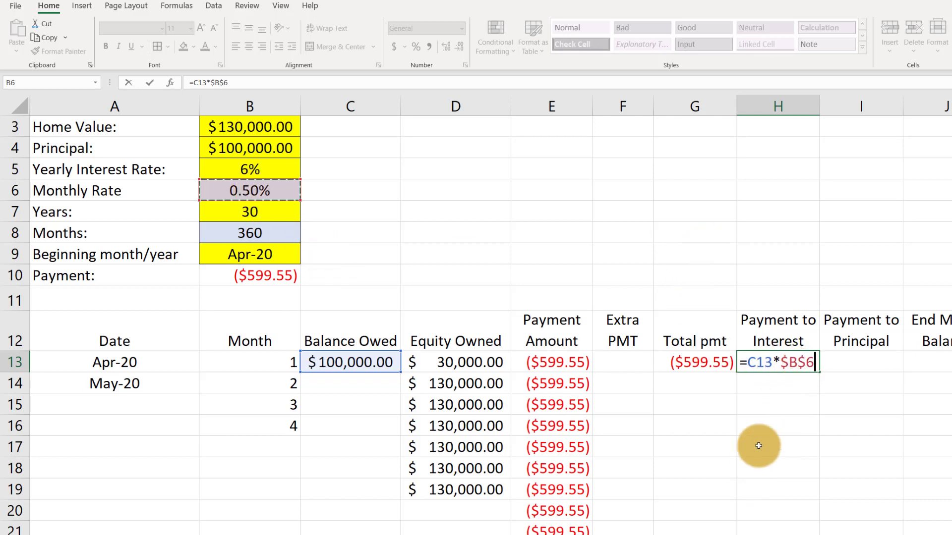
key(Return)
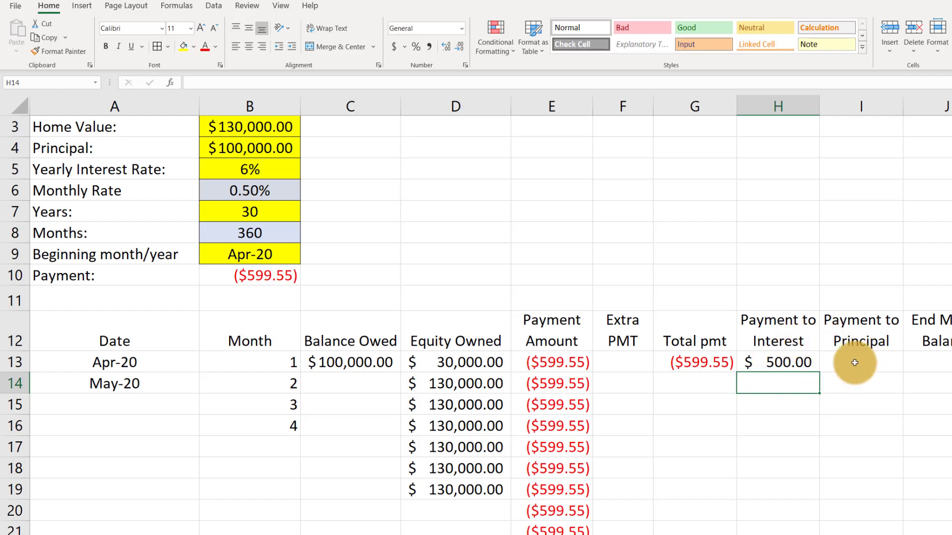
click(772, 358)
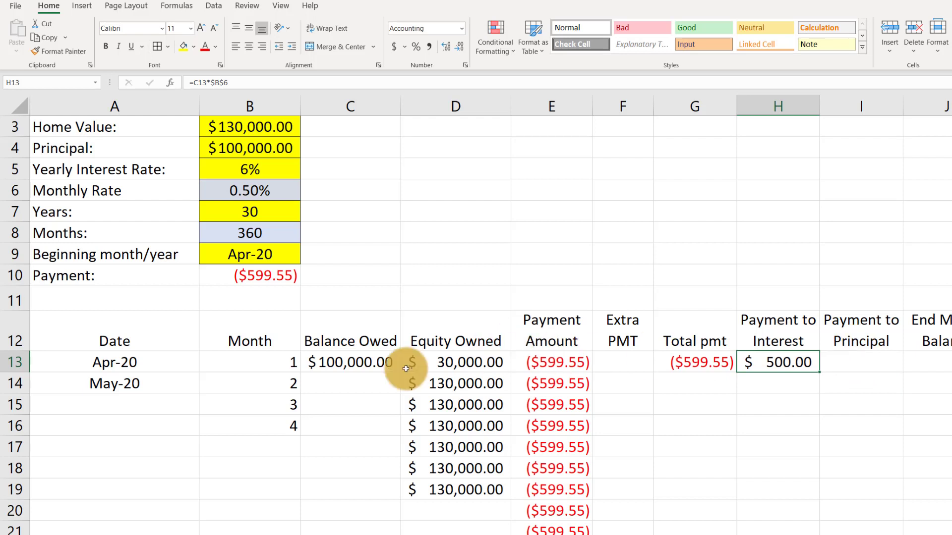
click(347, 361)
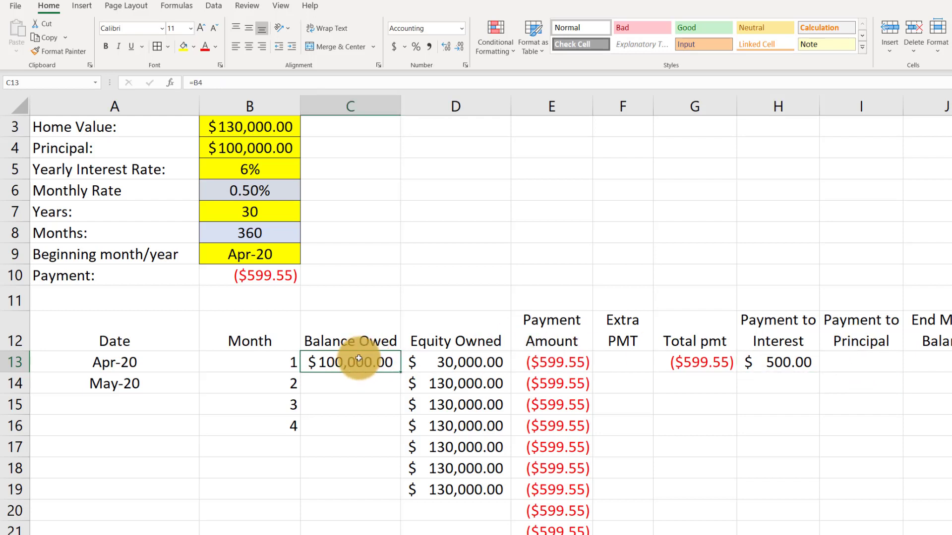
Calculate the first month's payment to principal in I13 with =G13+H13
click(849, 361)
text(=)
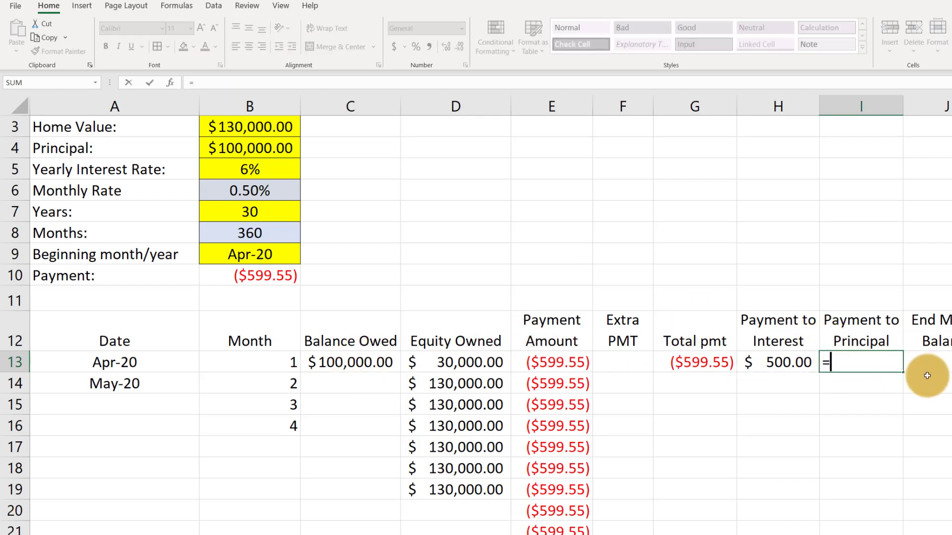
click(698, 360)
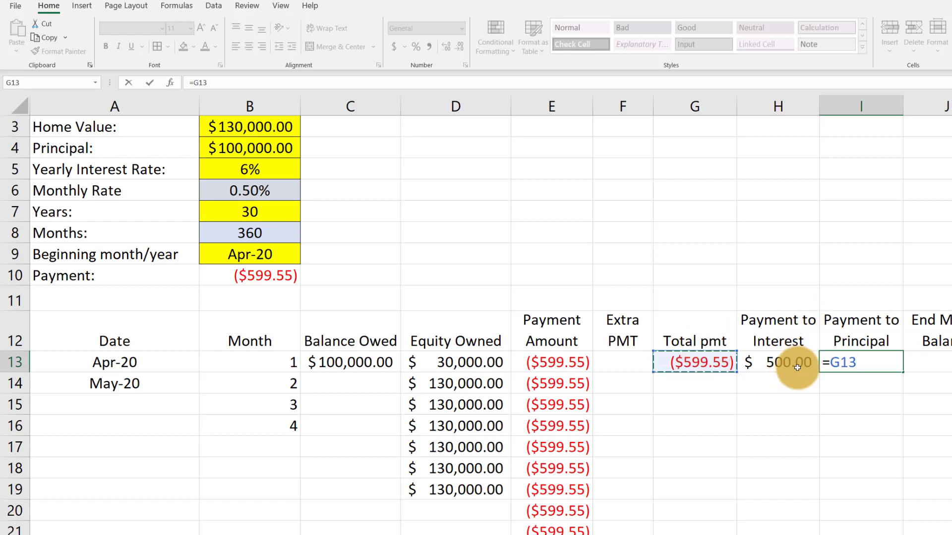
click(779, 363)
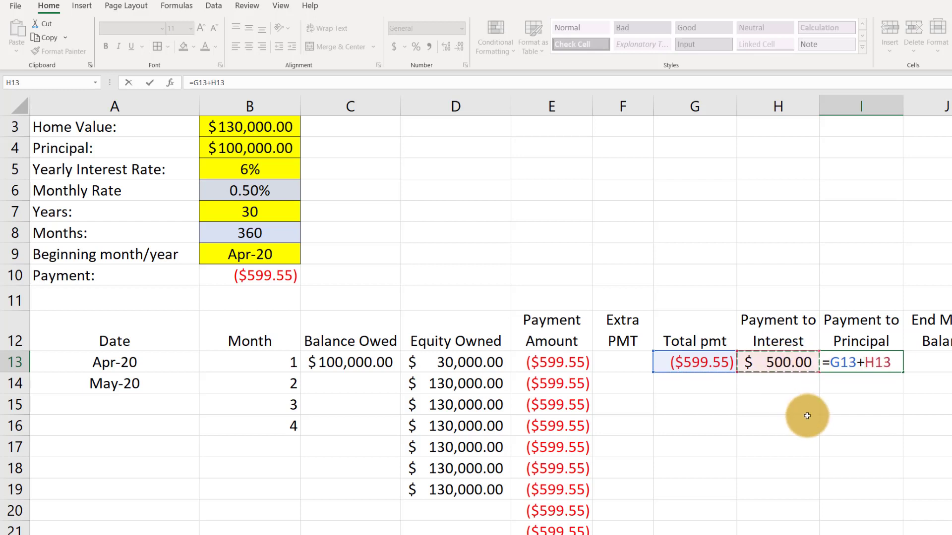
key(Return)
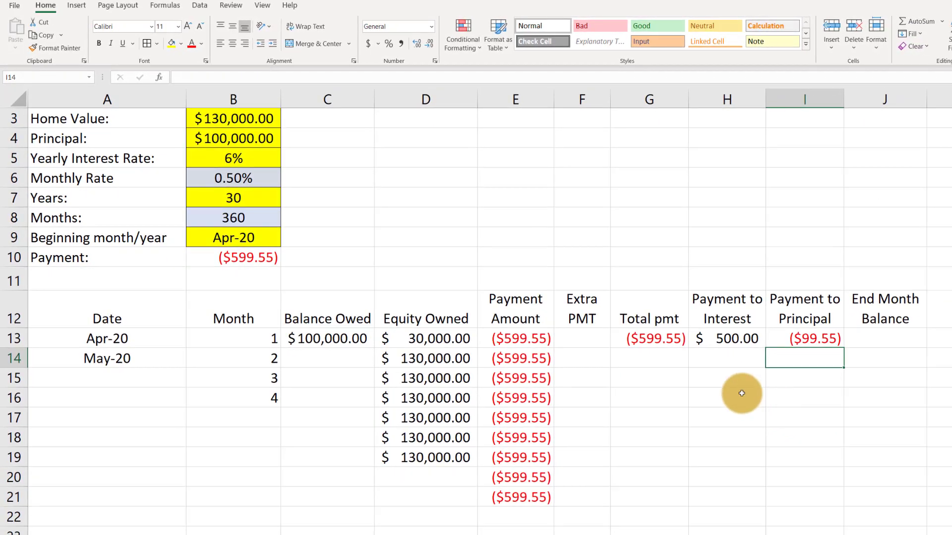
Try an extra payment of 100 in F13 to test the payment to principal calculation
click(573, 340)
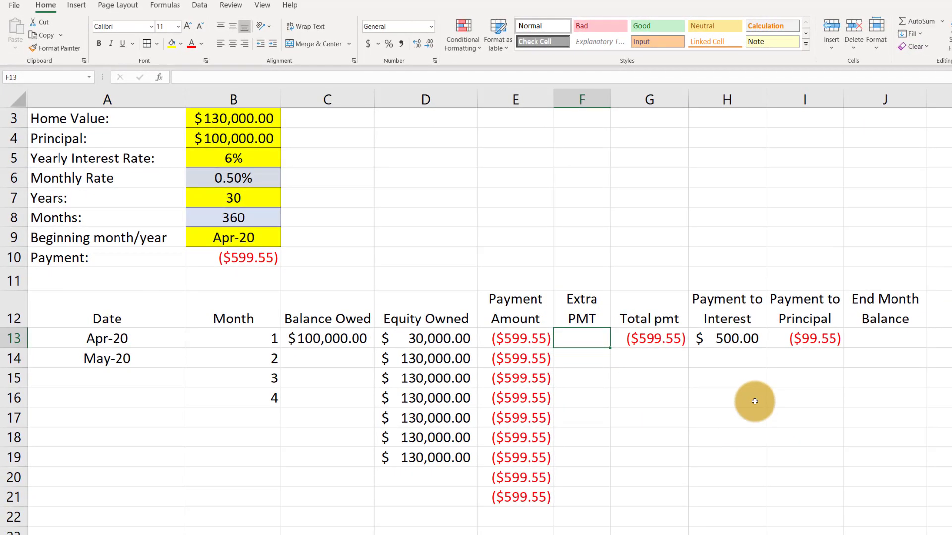
text(100)
key(Return)
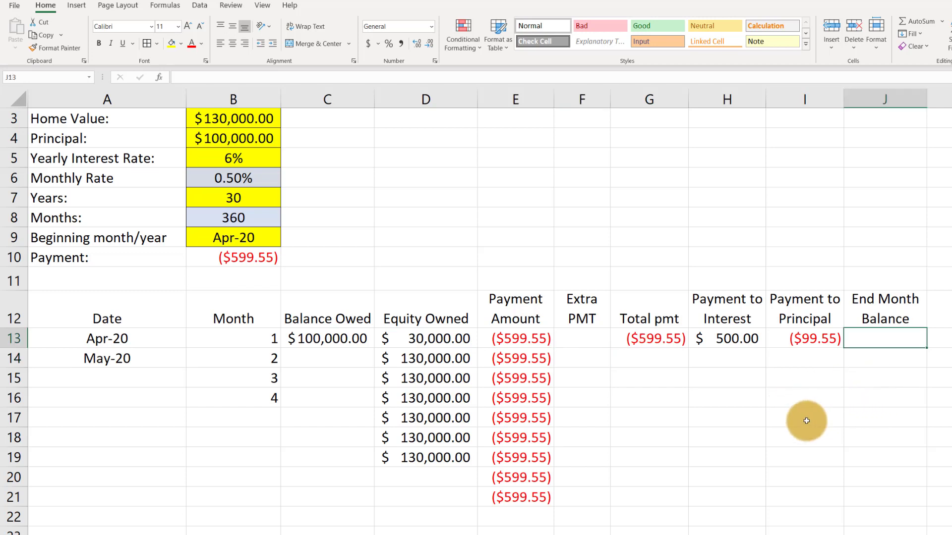
Calculate the first month's ending balance in J13 with =C13+I13 and fit column J's width to the amount
click(325, 338)
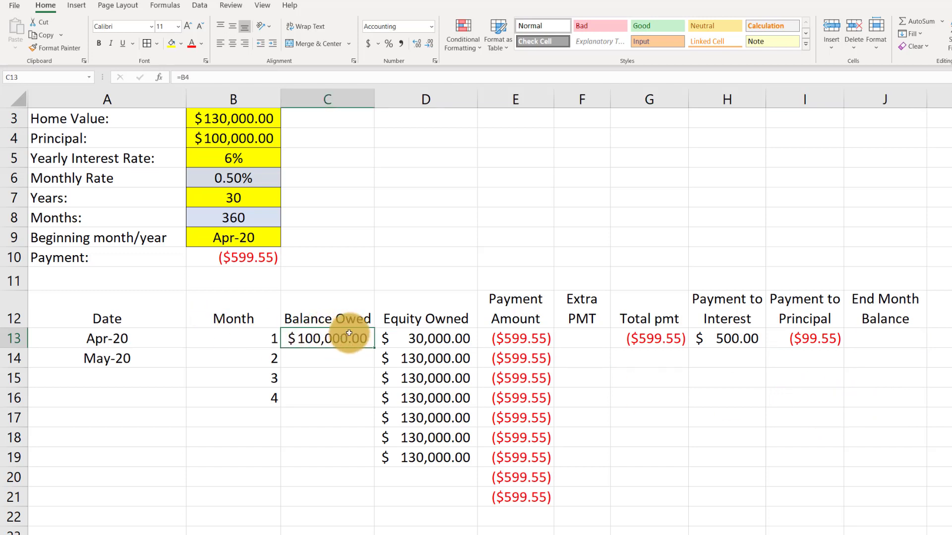
click(816, 344)
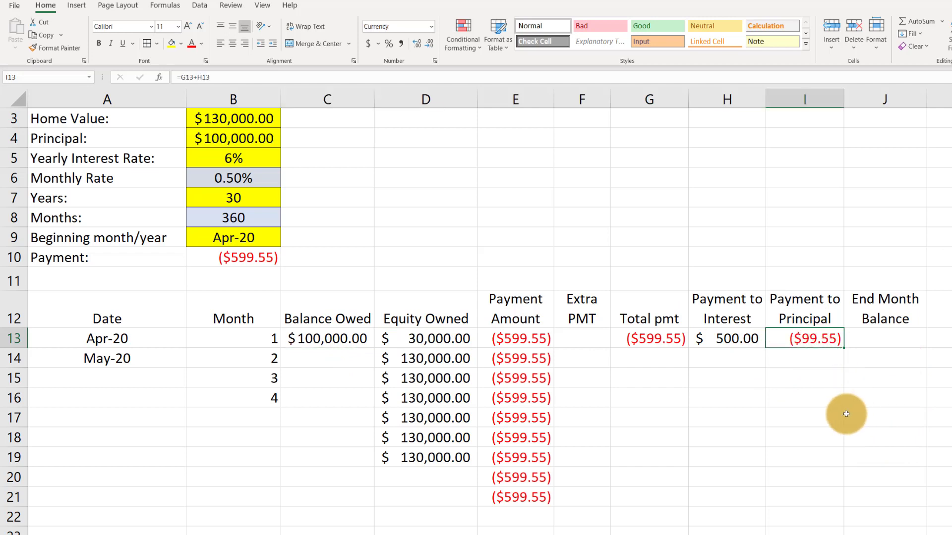
click(882, 343)
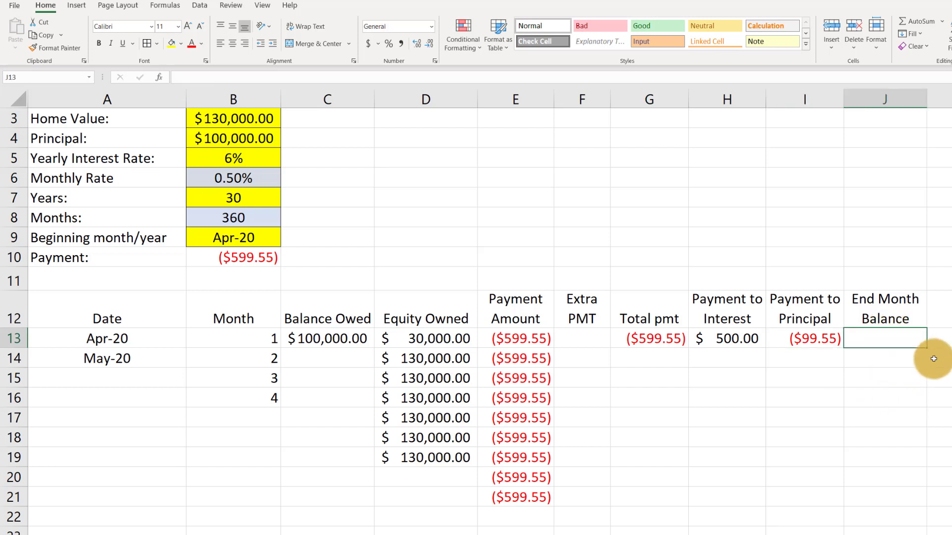
text(=)
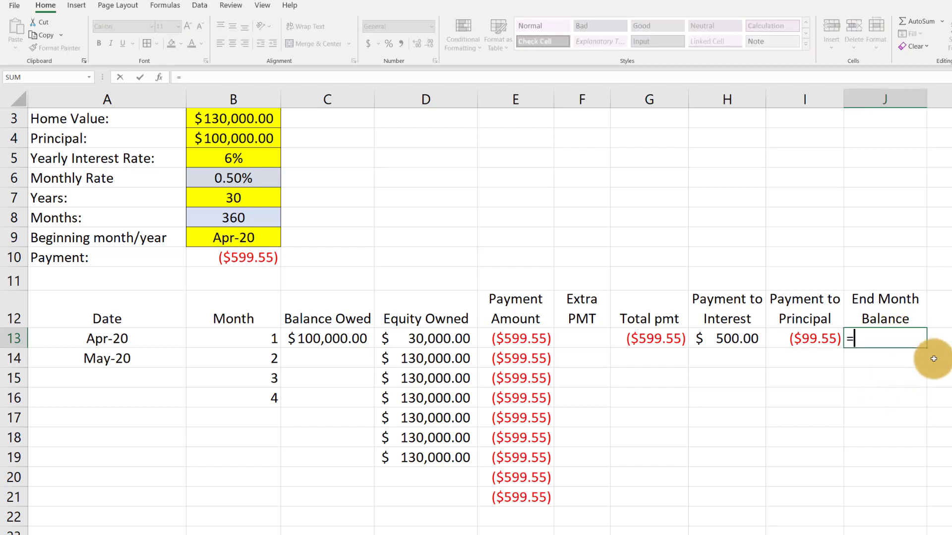
click(326, 331)
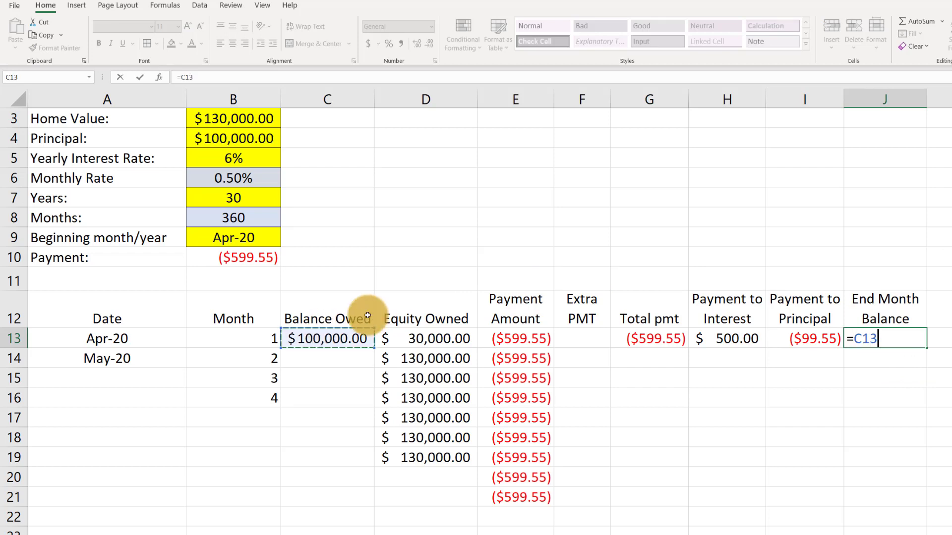
click(810, 341)
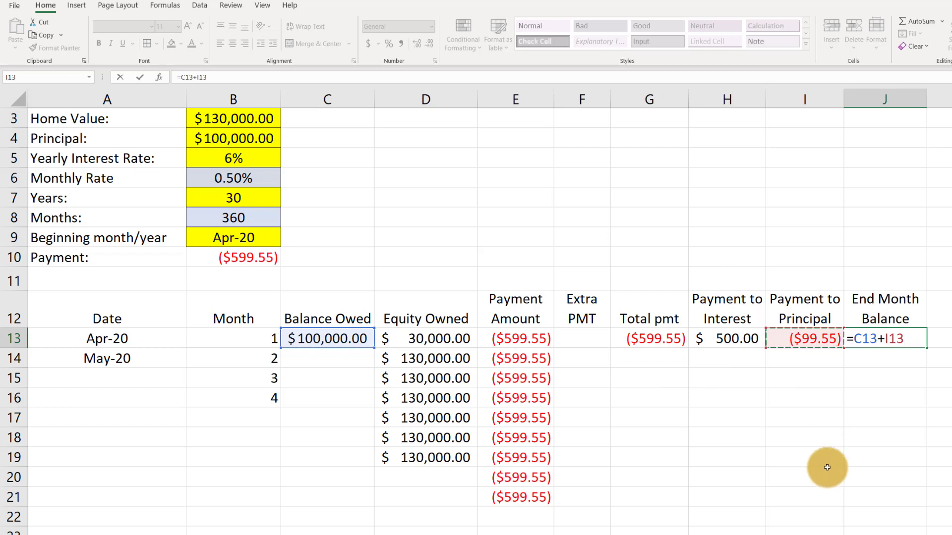
key(Return)
double_click(926, 102)
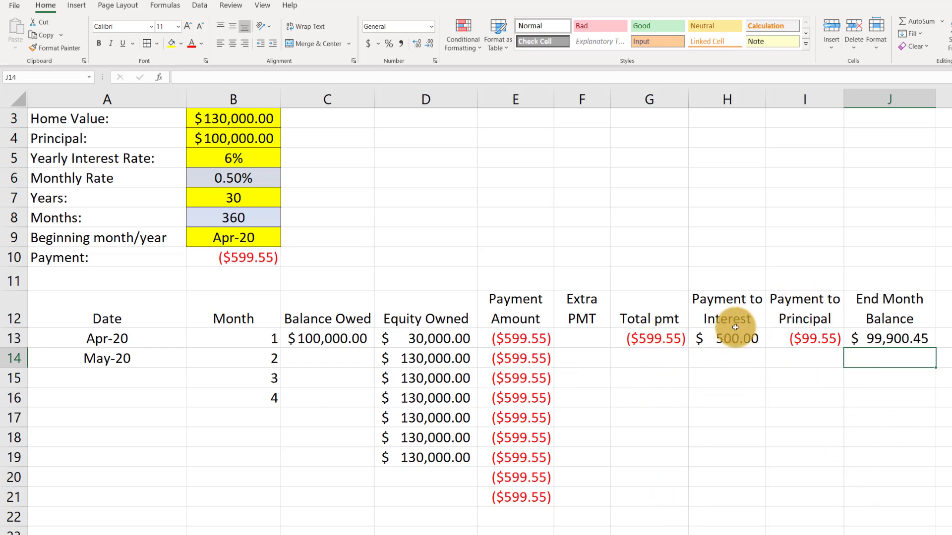
Extend the month numbers in column B from B13 down to 360 in row 372
ctrl+scroll(682, 340, down, 3)
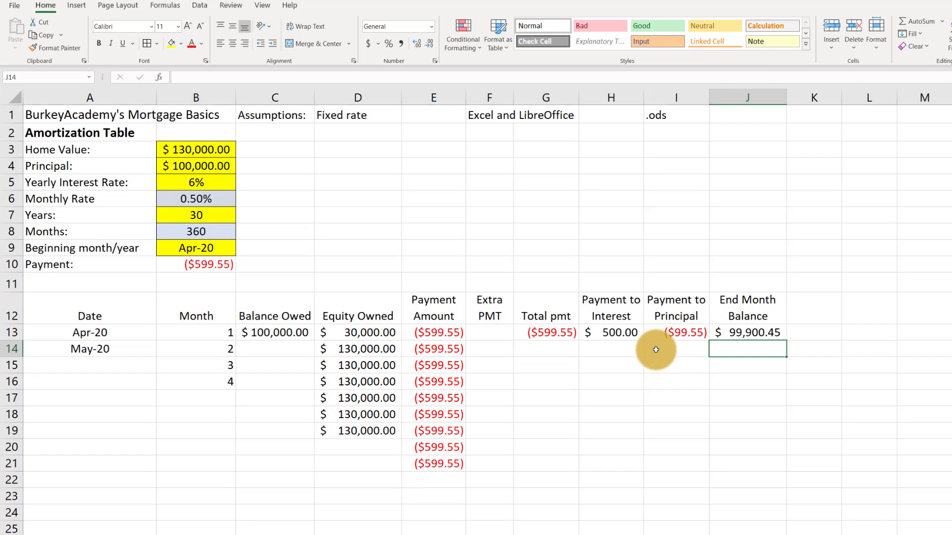
click(180, 219)
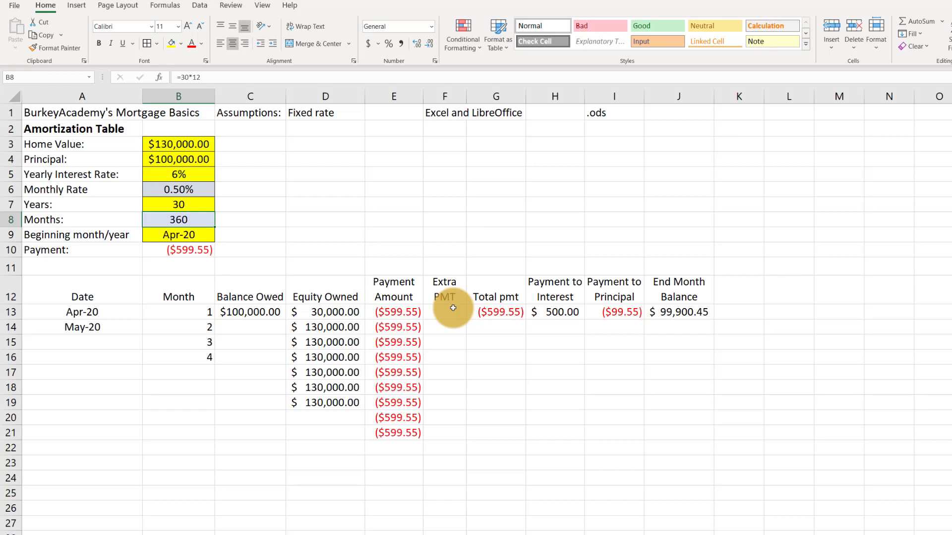
click(675, 312)
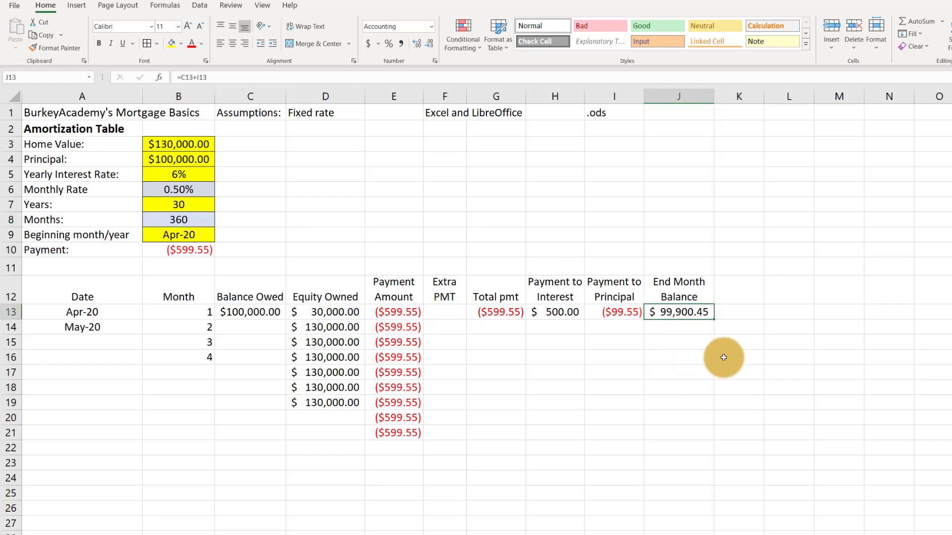
click(106, 328)
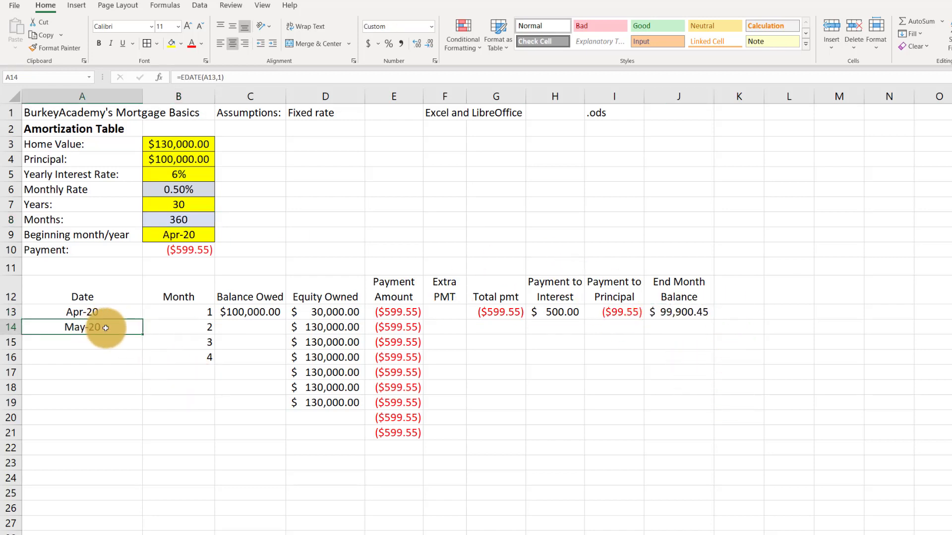
scroll(92, 315, down, 3)
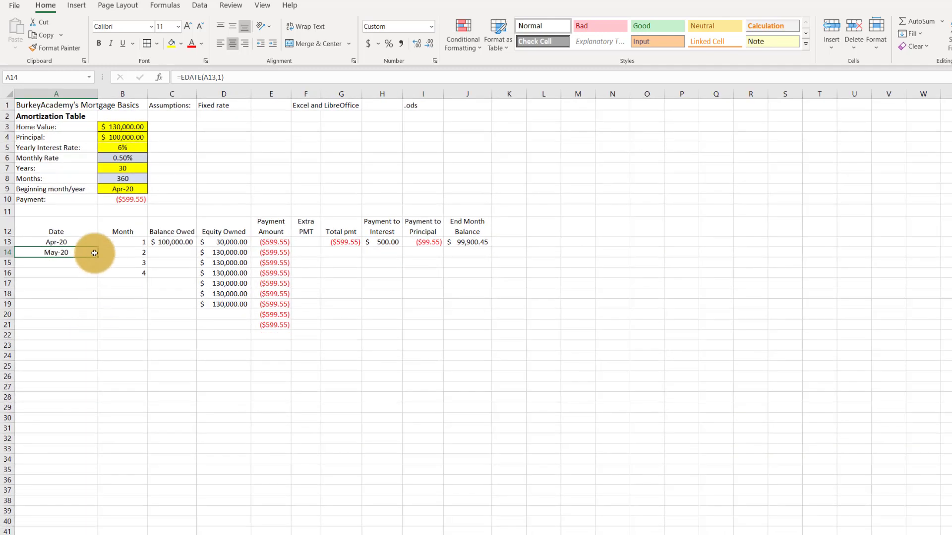
drag(133, 242, 138, 122)
Fill the EDATE formula from A14 down the Date column alongside all the month numbers
scroll(114, 208, up, 8)
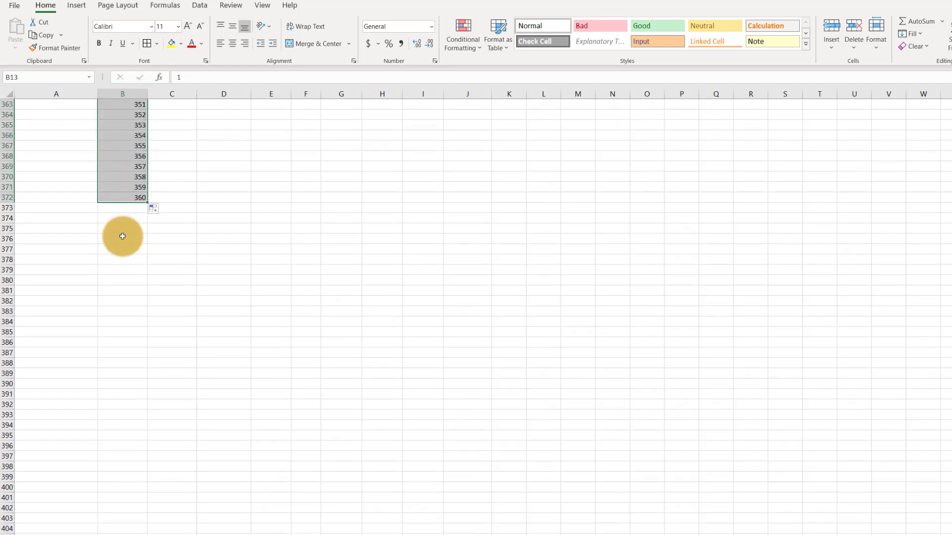
scroll(115, 253, up, 20)
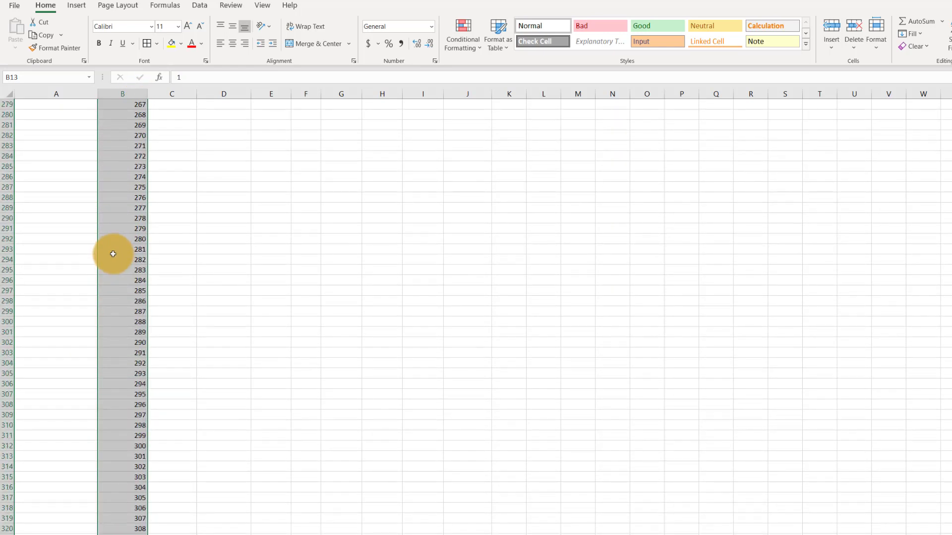
scroll(110, 255, up, 20)
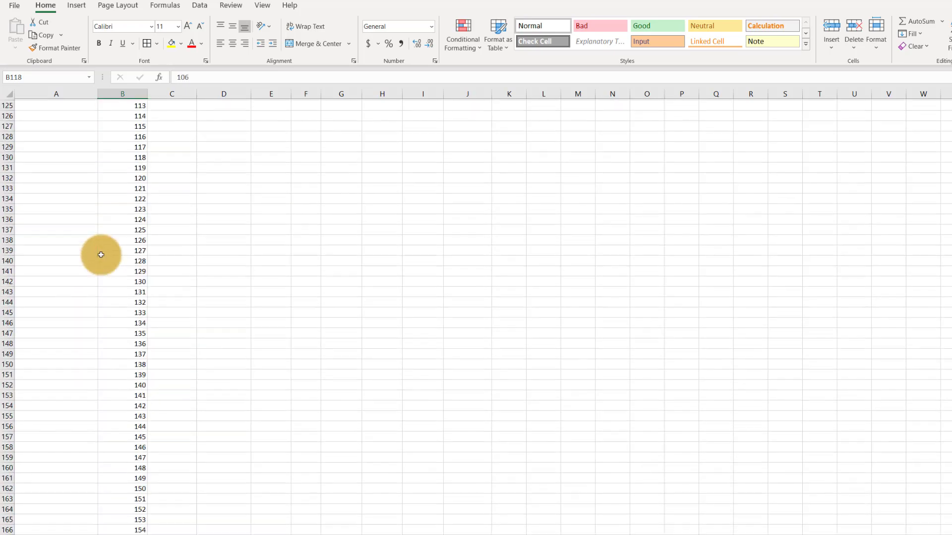
scroll(100, 254, up, 20)
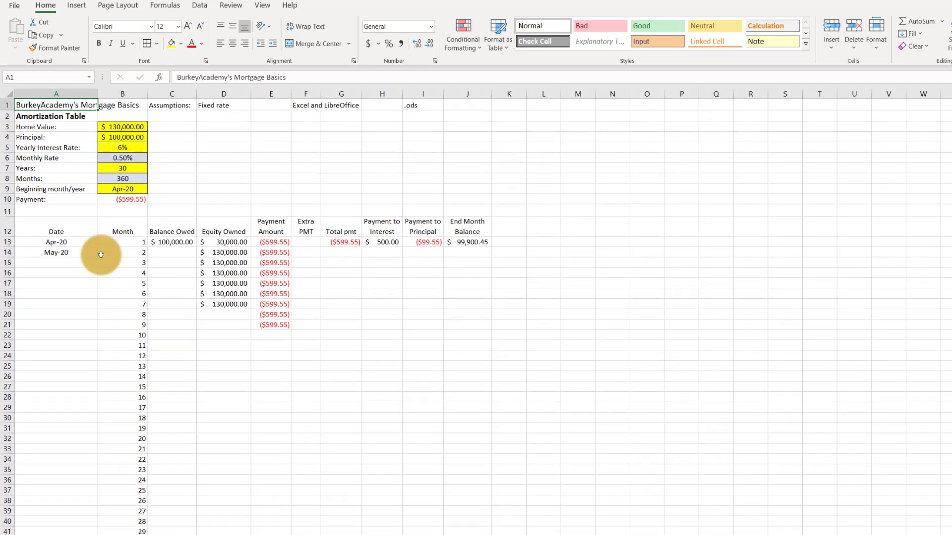
click(101, 255)
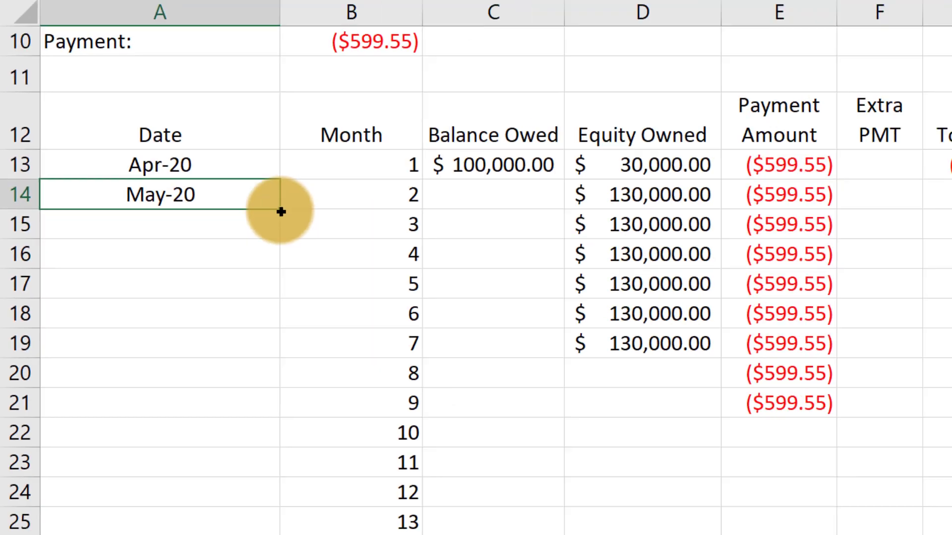
double_click(281, 210)
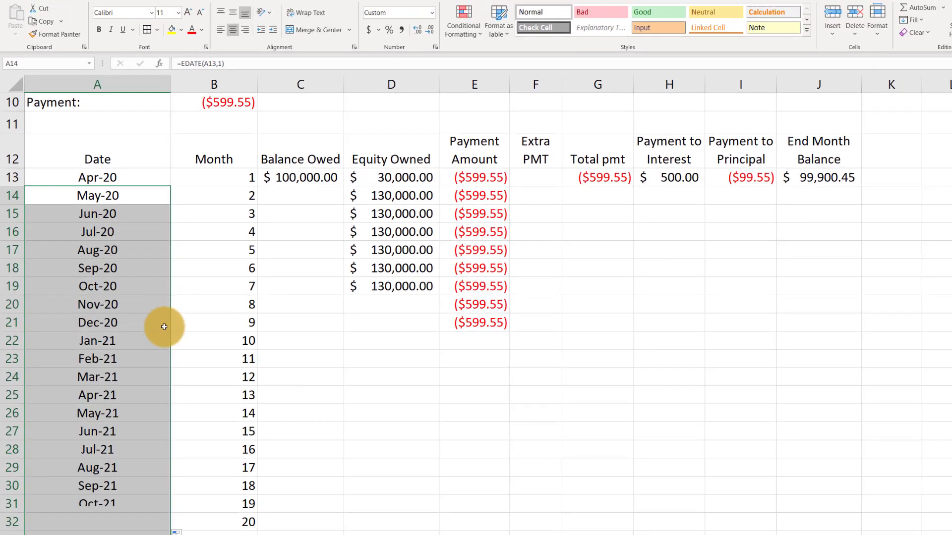
Examine the filled dates down to the final month in row 372 and check the formula in A372
scroll(105, 360, down, 13)
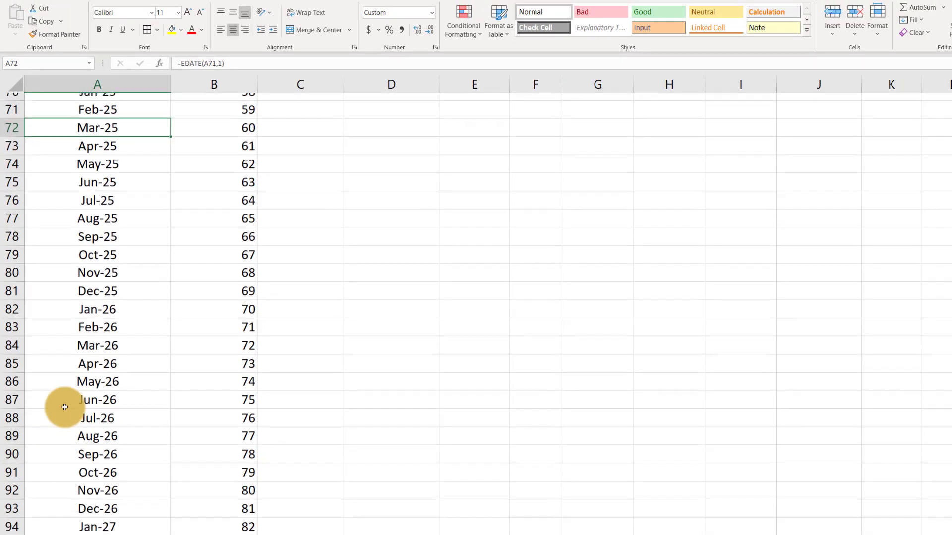
key(Page_Down)
key(Page_Down)
key(Page_Down)
key(Page_Down)
key(Page_Down)
key(Page_Down)
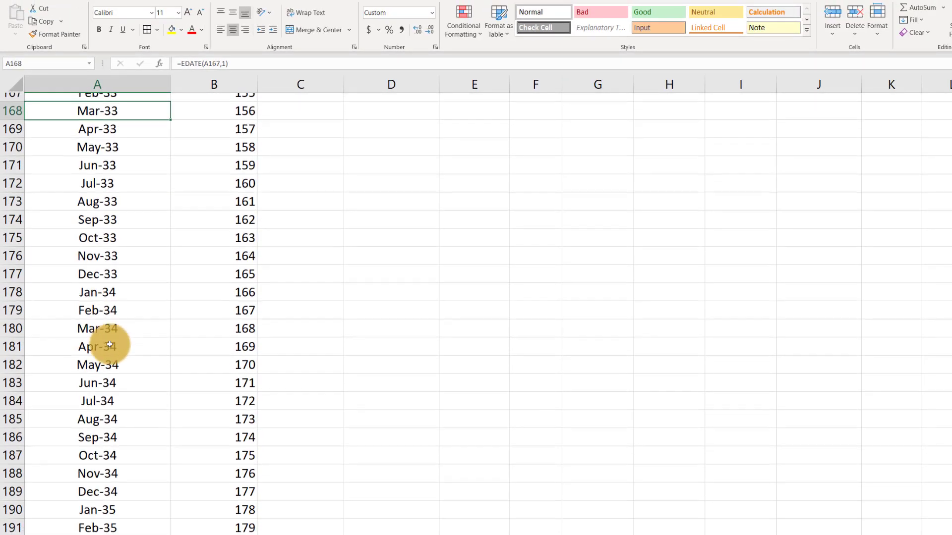
key(Page_Down)
key(Page_Down)
key(Page_Down)
key(Page_Down)
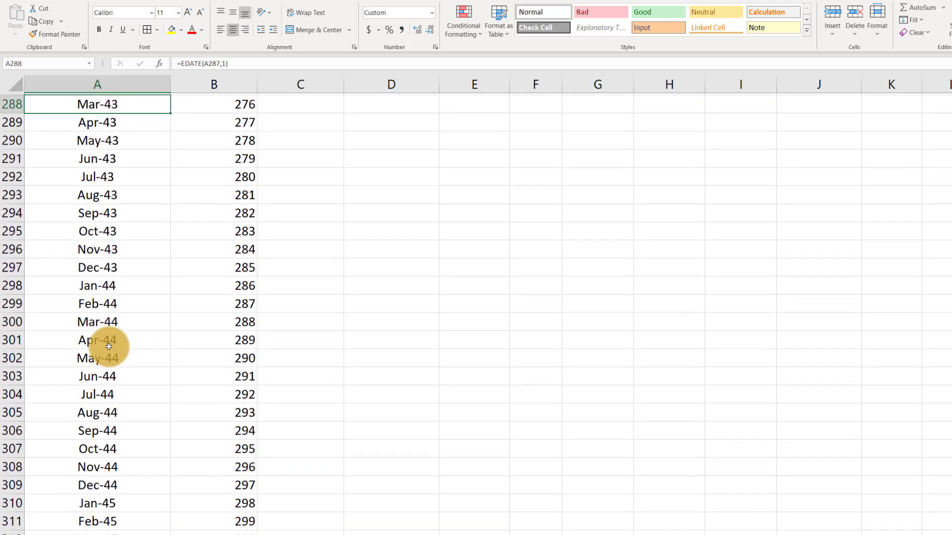
key(Page_Down)
key(Page_Down)
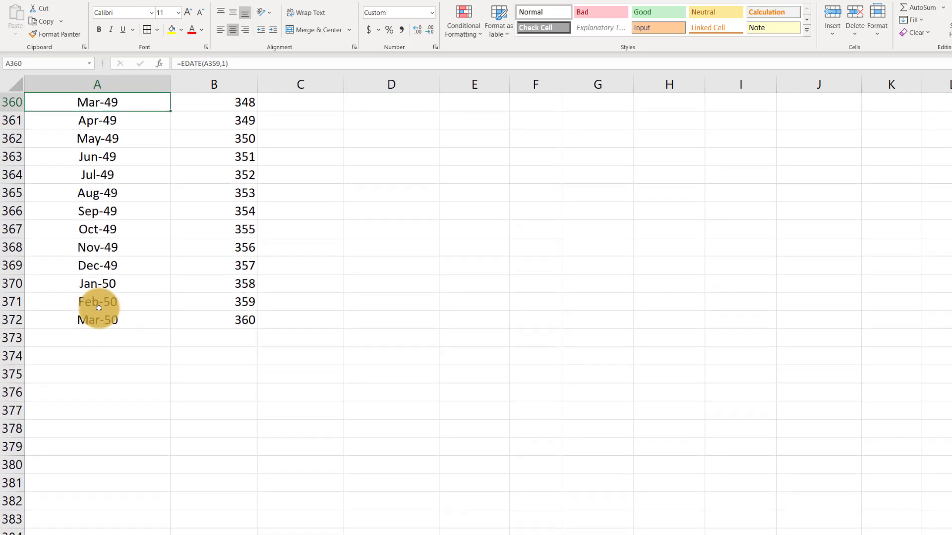
click(111, 319)
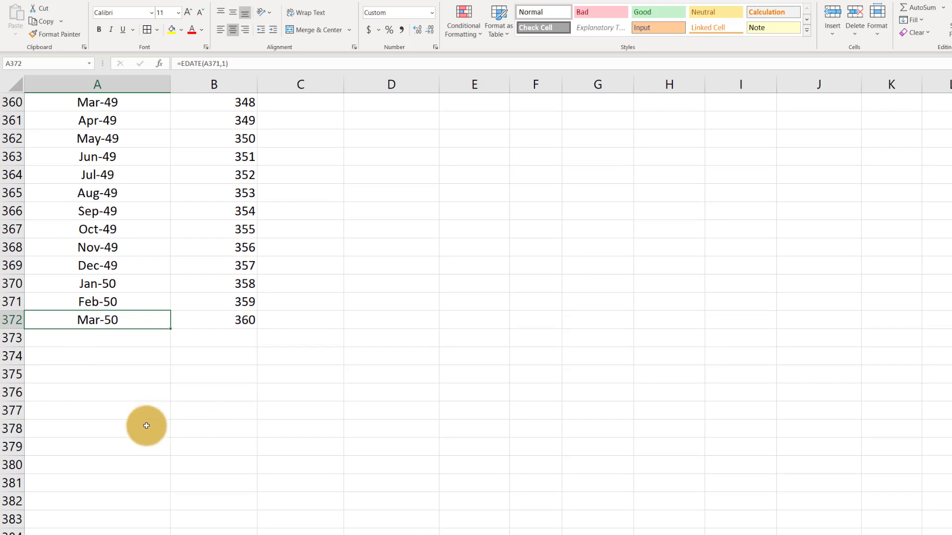
key(Page_Up)
key(Page_Up)
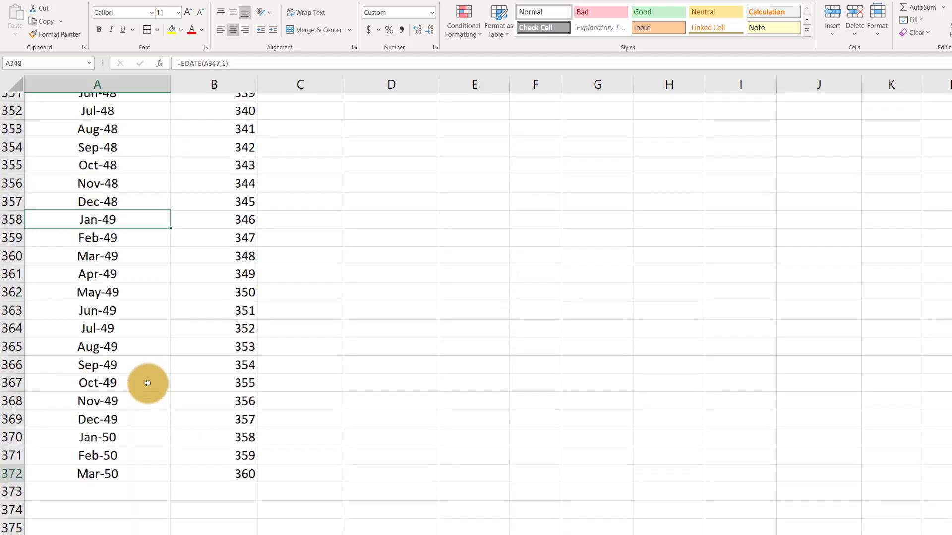
Link the second month's Balance Owed in C14 to the first month's ending balance with =J13
key(ctrl+Home)
scroll(304, 240, down, 2)
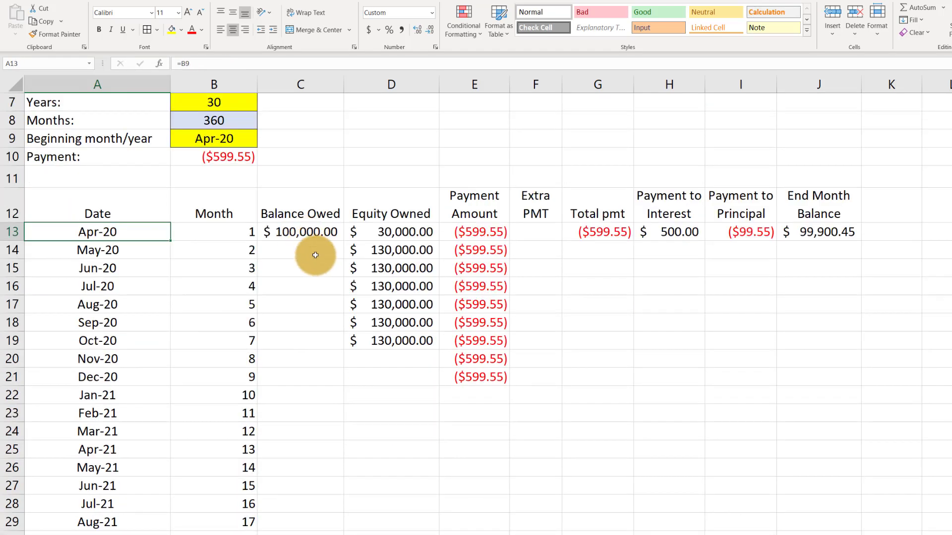
click(319, 243)
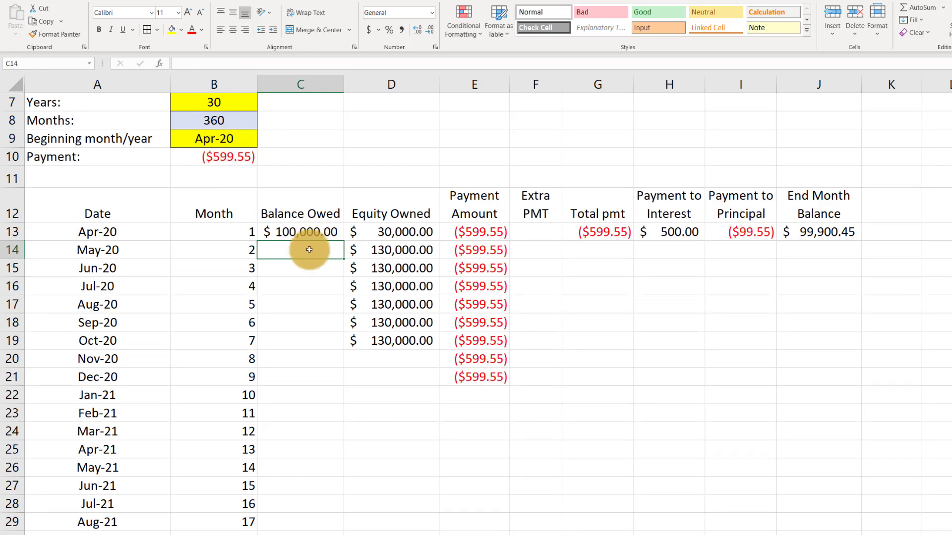
scroll(306, 233, up, 2)
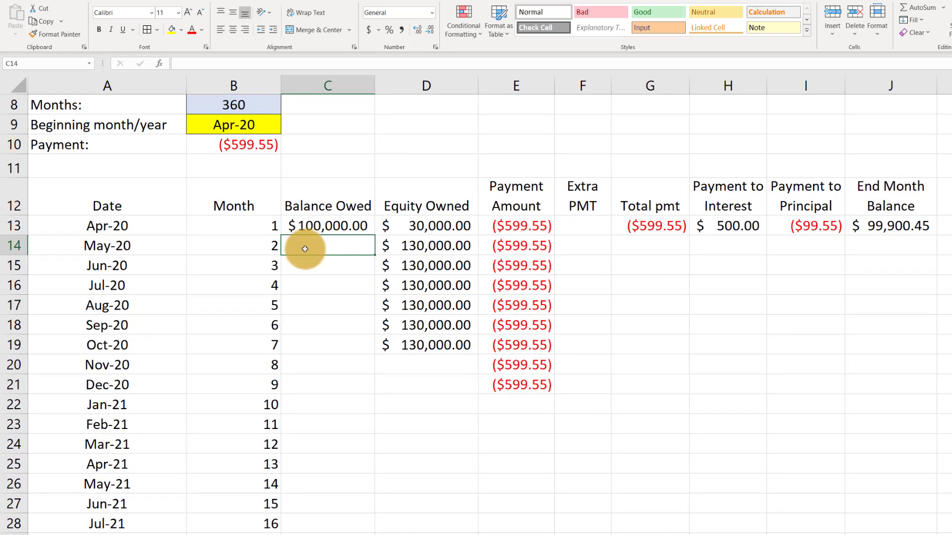
click(888, 226)
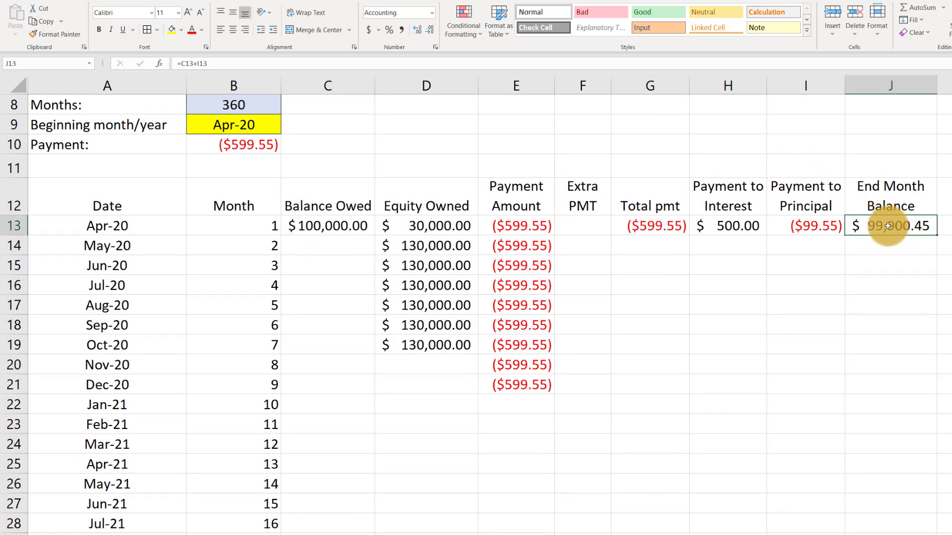
click(323, 246)
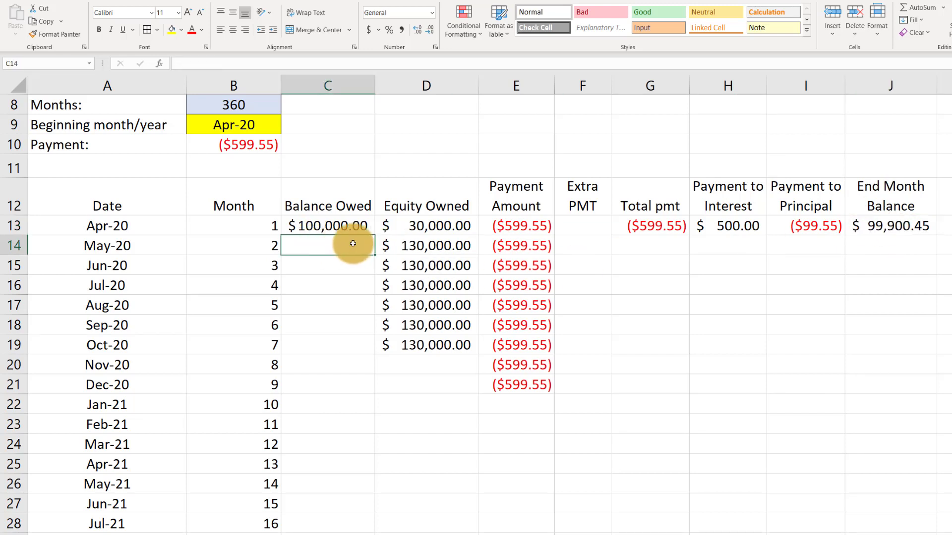
text(=)
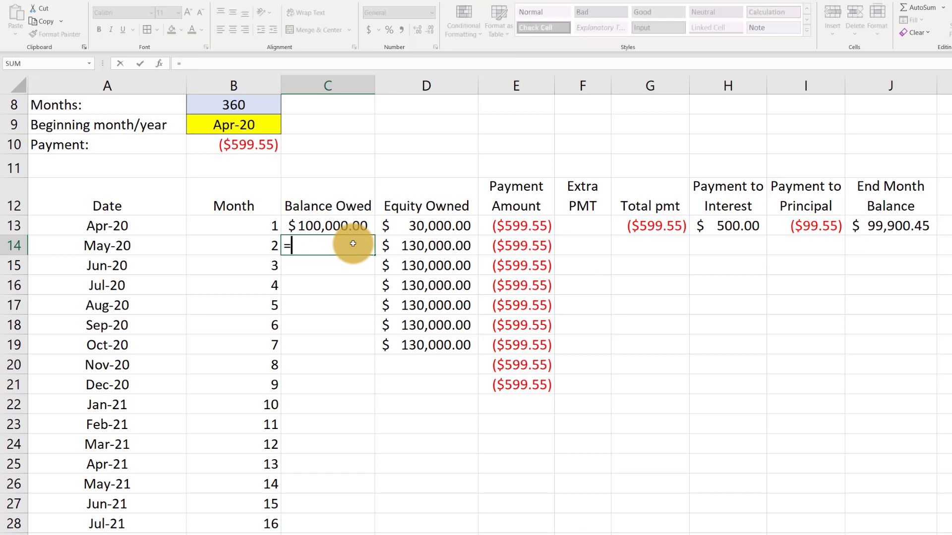
click(893, 226)
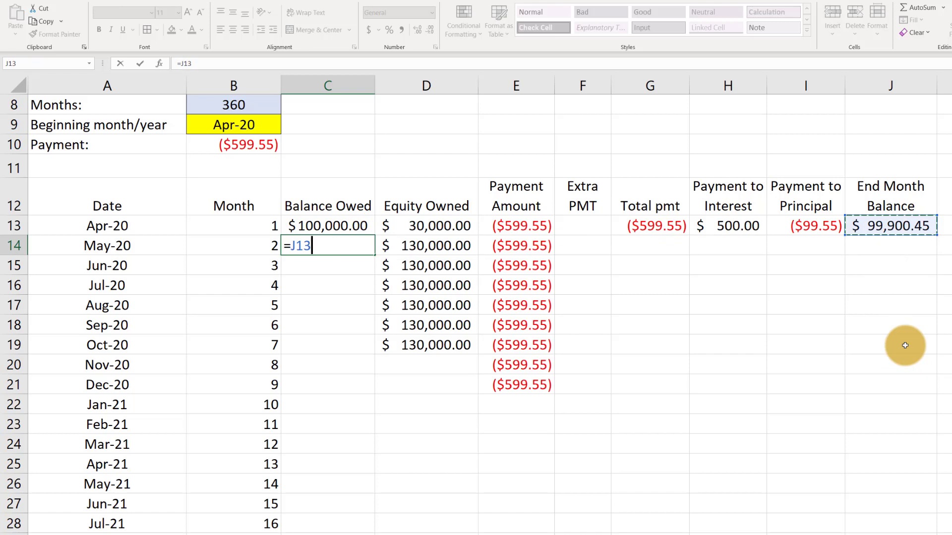
key(Return)
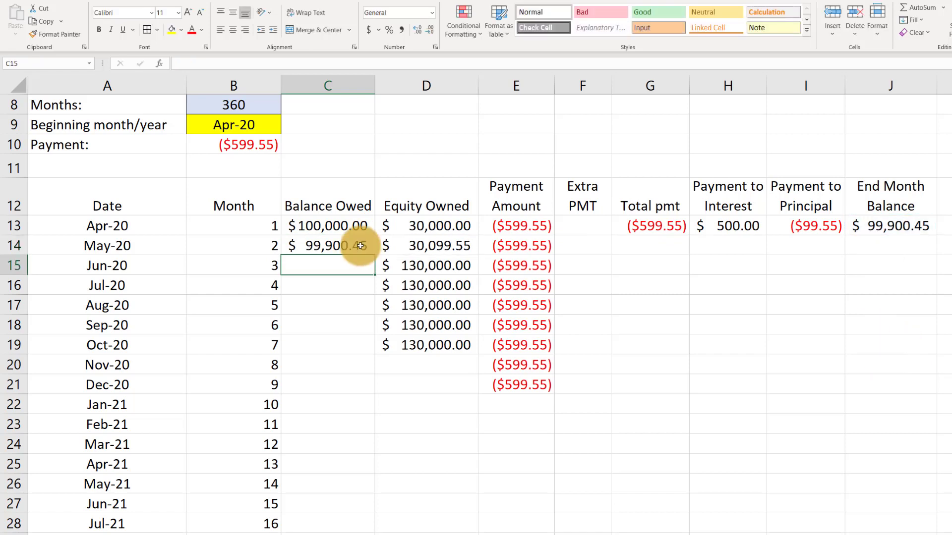
Fill the Balance Owed formula from C14 and the Equity Owned formula from D19 down through month 360
click(361, 246)
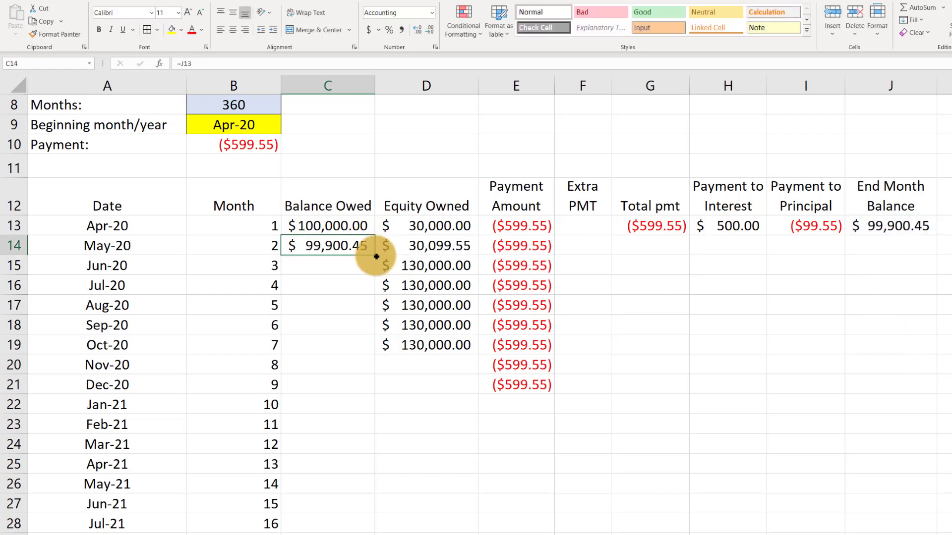
double_click(377, 257)
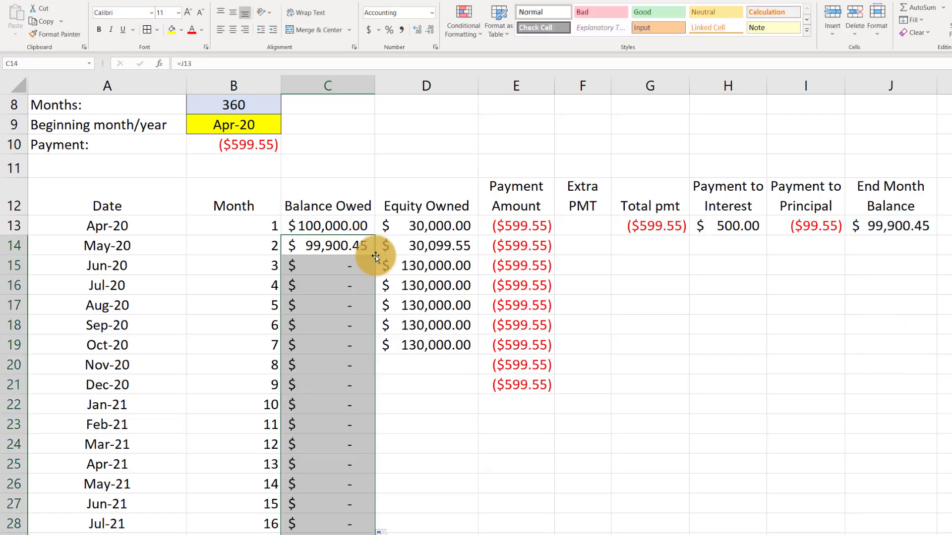
click(462, 345)
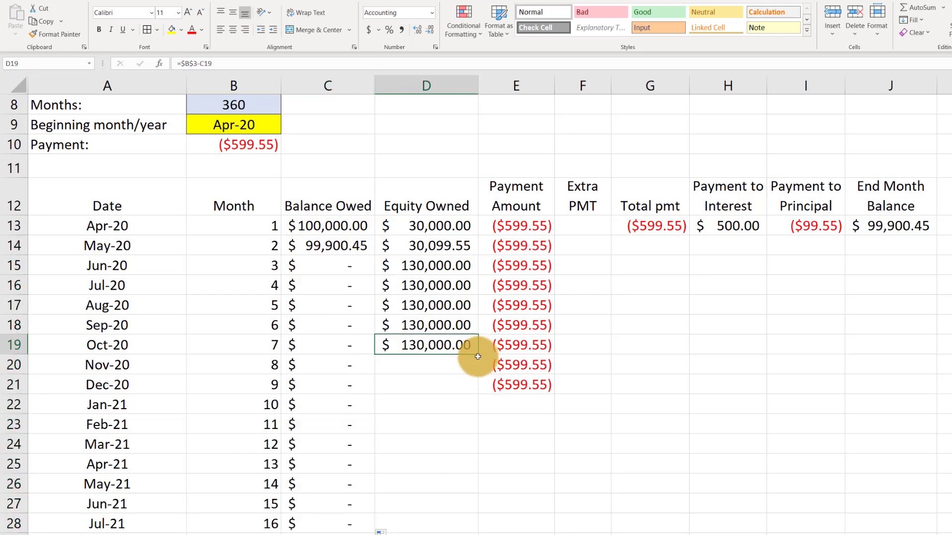
double_click(479, 353)
Fill the Payment Amount formula from E21 and the Total pmt formula from G13 down through month 360
scroll(538, 347, down, 1)
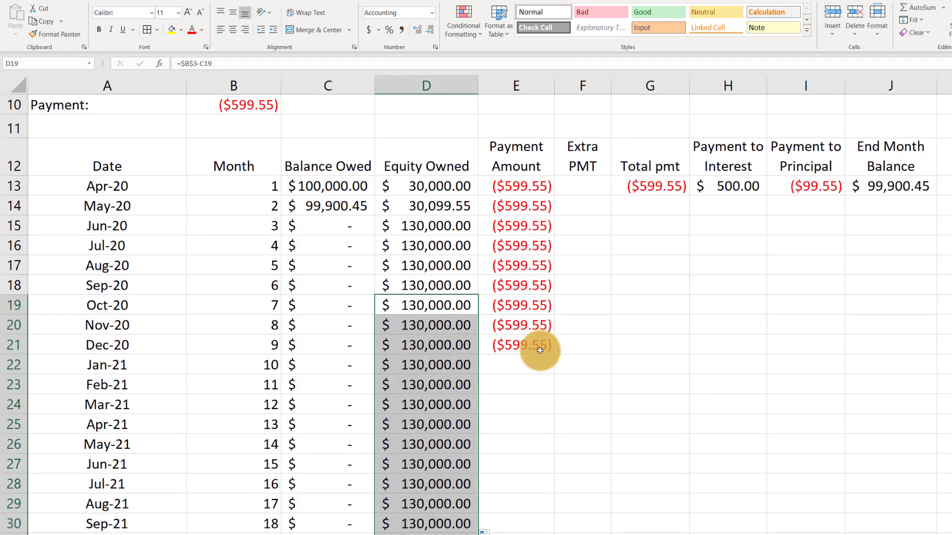
click(545, 350)
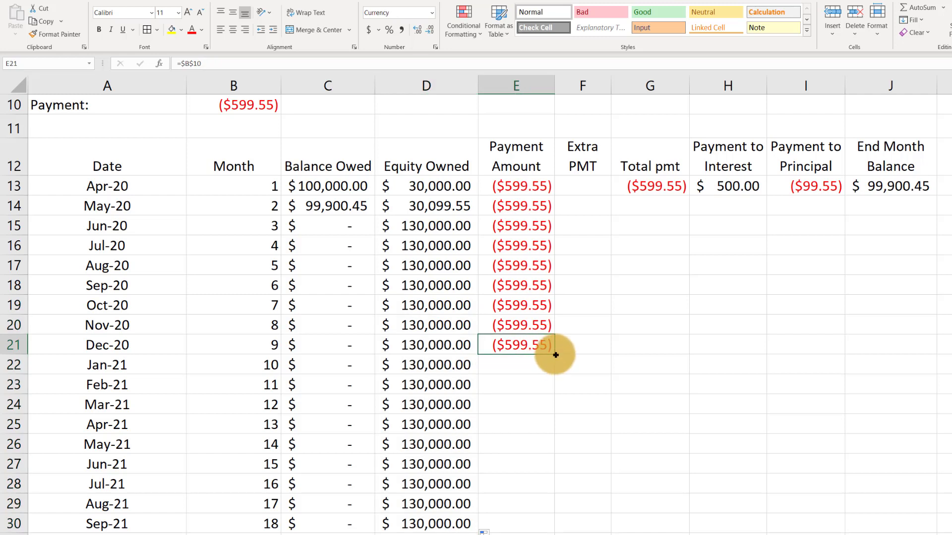
double_click(555, 355)
click(685, 188)
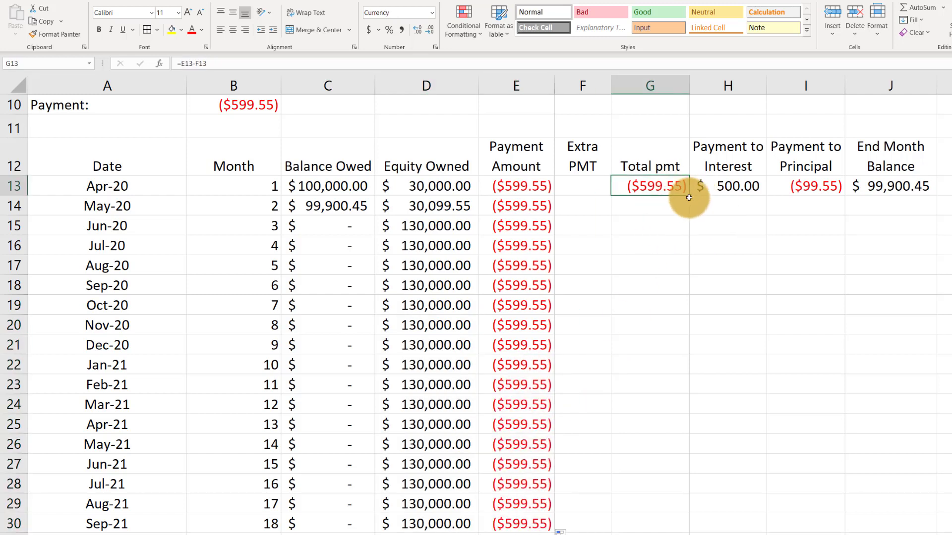
double_click(691, 196)
Fill the interest, principal and End Month Balance formulas in H13, I13 and J13 down through the last month
click(713, 186)
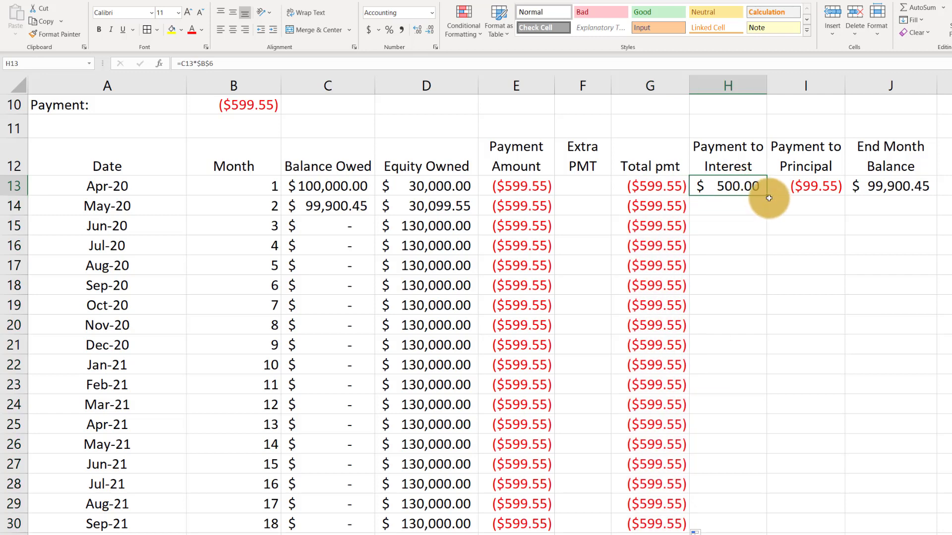
double_click(767, 196)
click(834, 187)
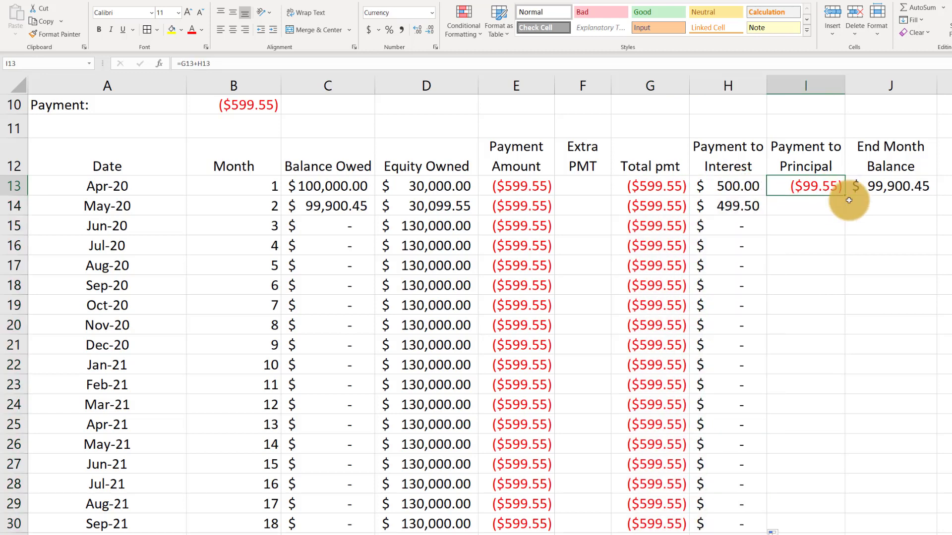
double_click(846, 196)
click(924, 187)
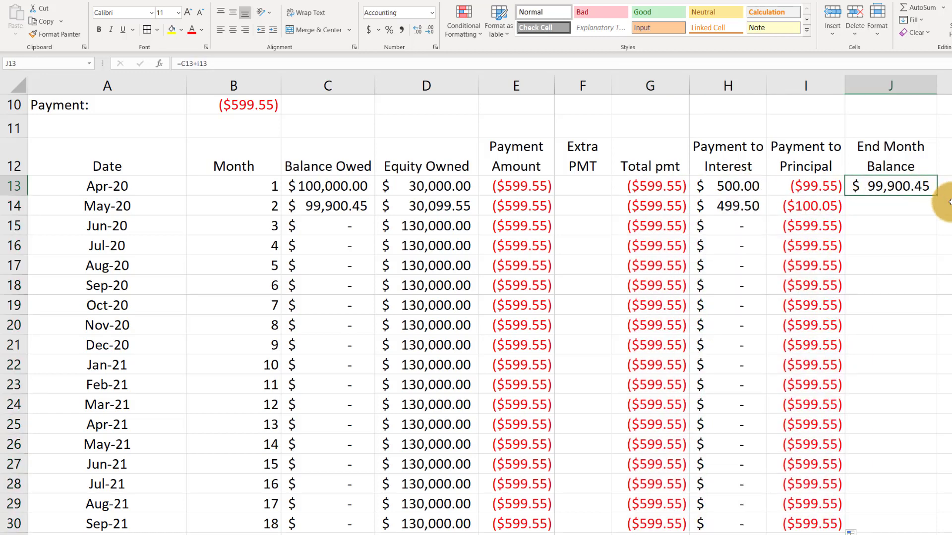
double_click(937, 197)
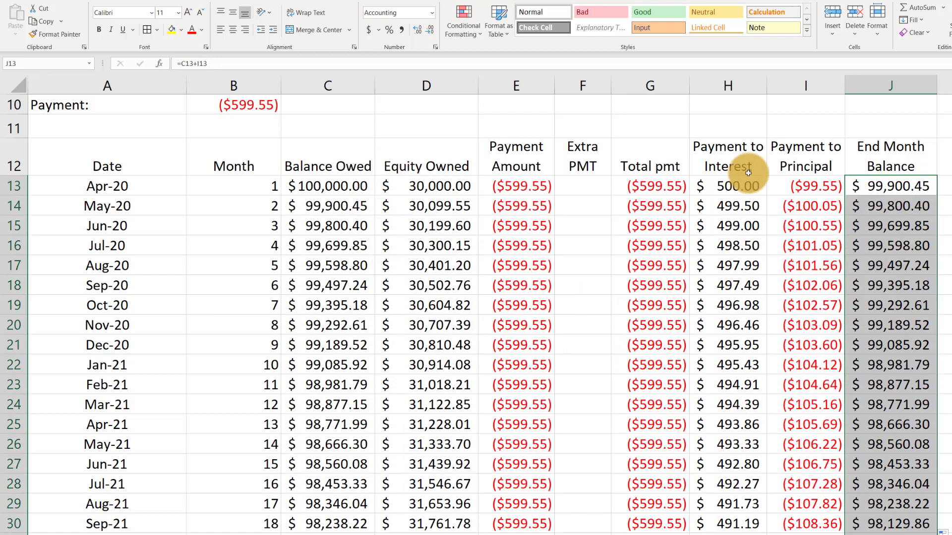
Examine how the interest, principal and balance columns develop down to row 372, and check the final ending balance formula in J372
click(805, 171)
scroll(781, 219, down, 1)
scroll(781, 218, down, 20)
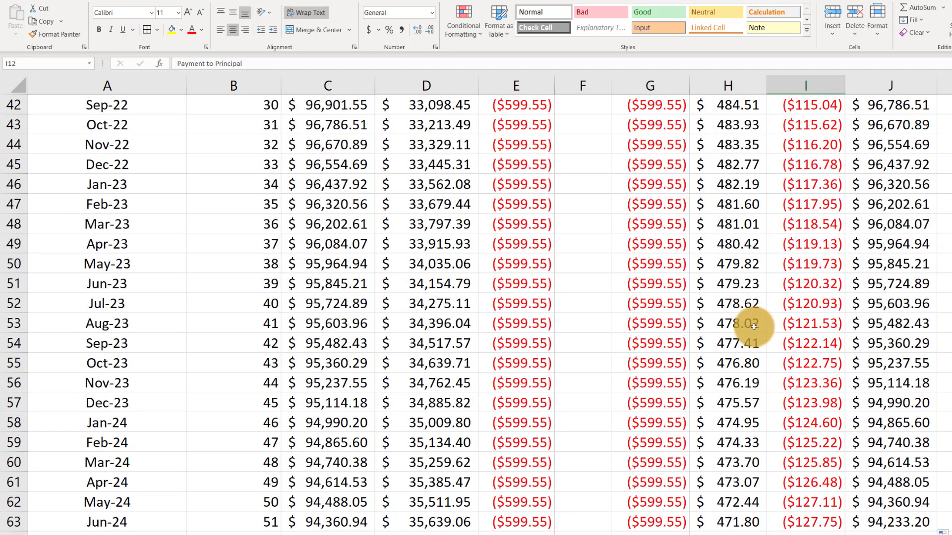
scroll(799, 388, down, 20)
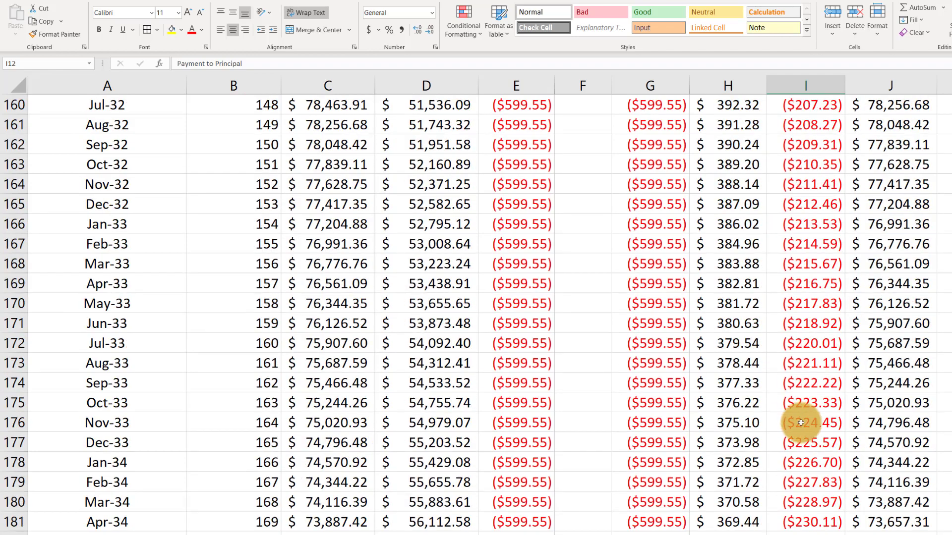
scroll(794, 437, down, 20)
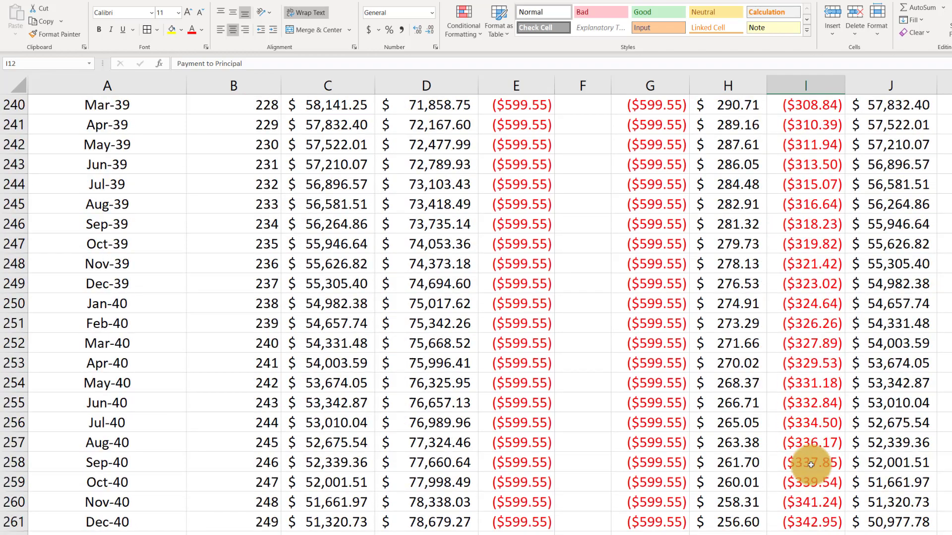
scroll(822, 476, down, 17)
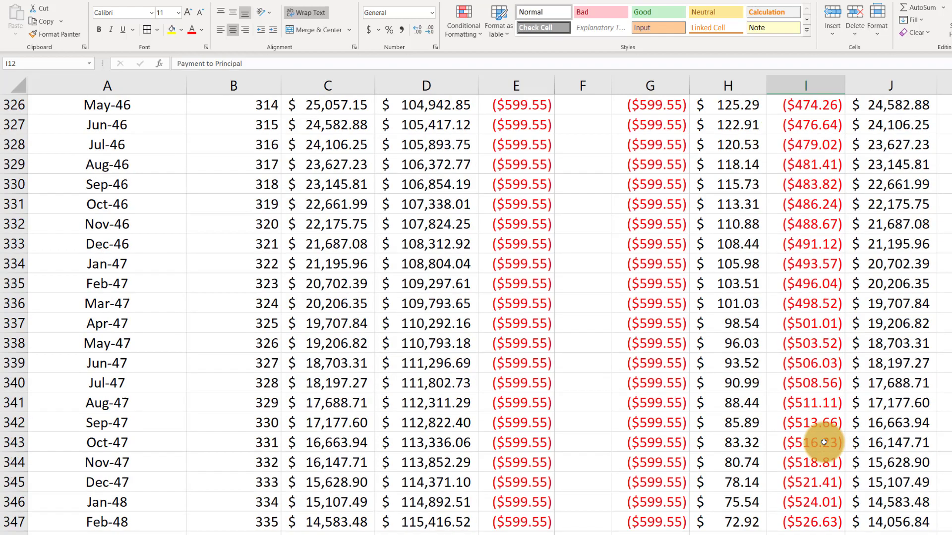
scroll(827, 441, down, 3)
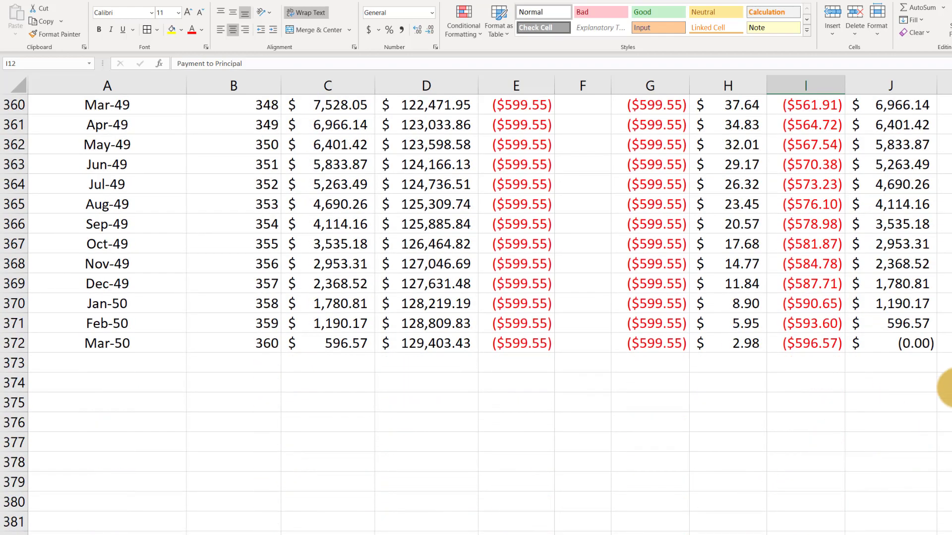
click(895, 343)
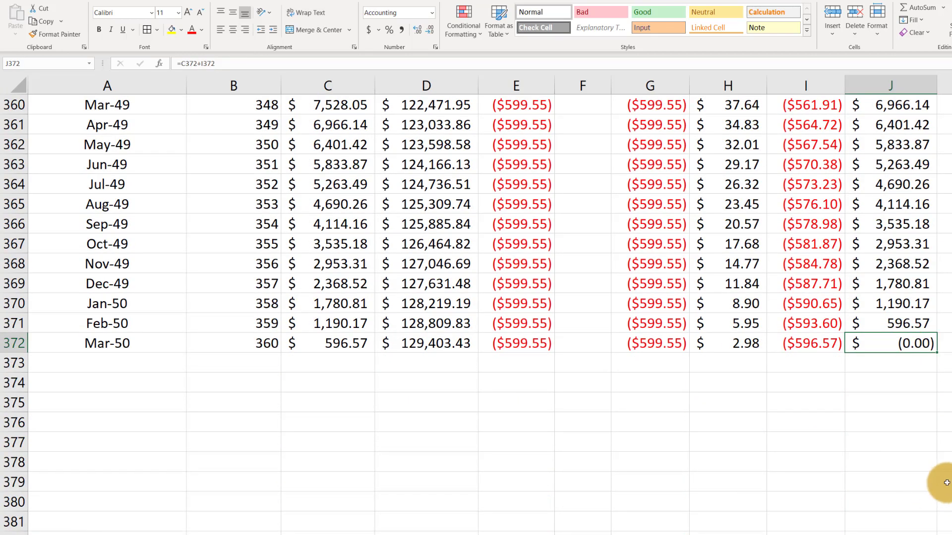
scroll(929, 466, up, 4)
scroll(933, 450, down, 5)
scroll(929, 442, up, 7)
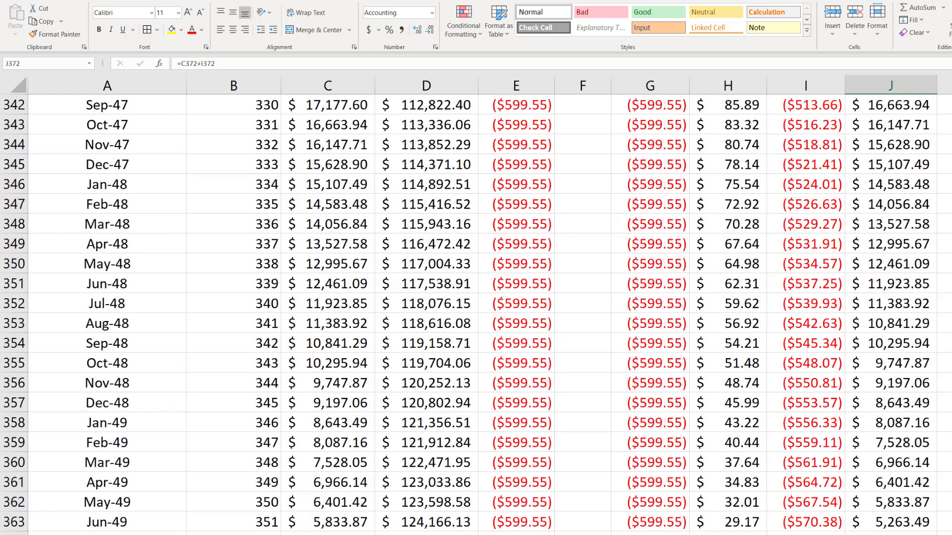
scroll(490, 314, up, 20)
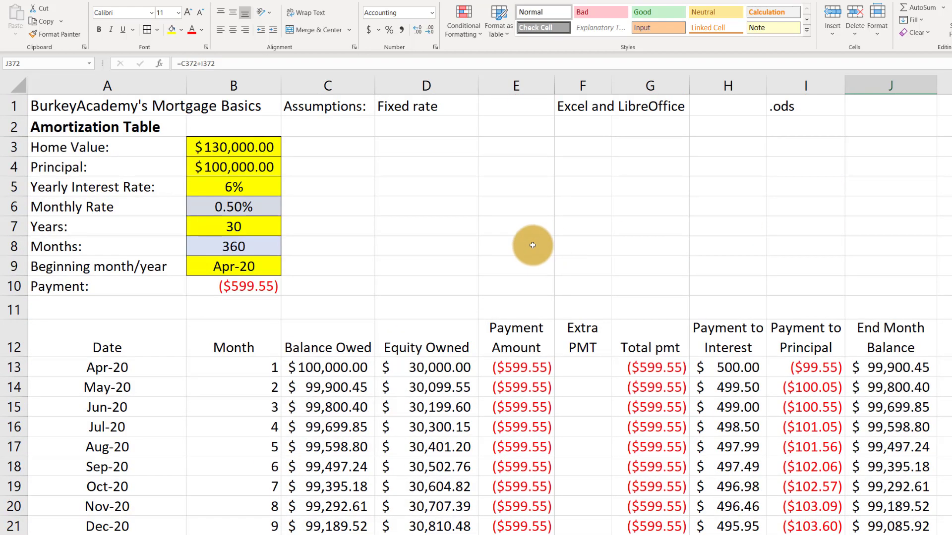
scroll(535, 238, down, 1)
scroll(541, 226, up, 1)
ctrl+scroll(520, 240, down, 2)
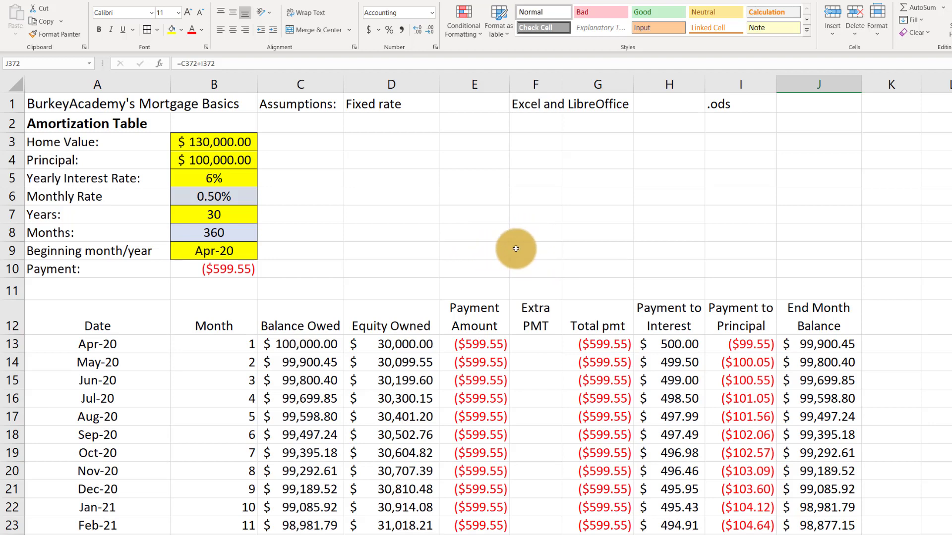
Enter an extra payment of 100 in F13 and copy it down the Extra PMT column for all months
scroll(512, 235, down, 1)
click(525, 304)
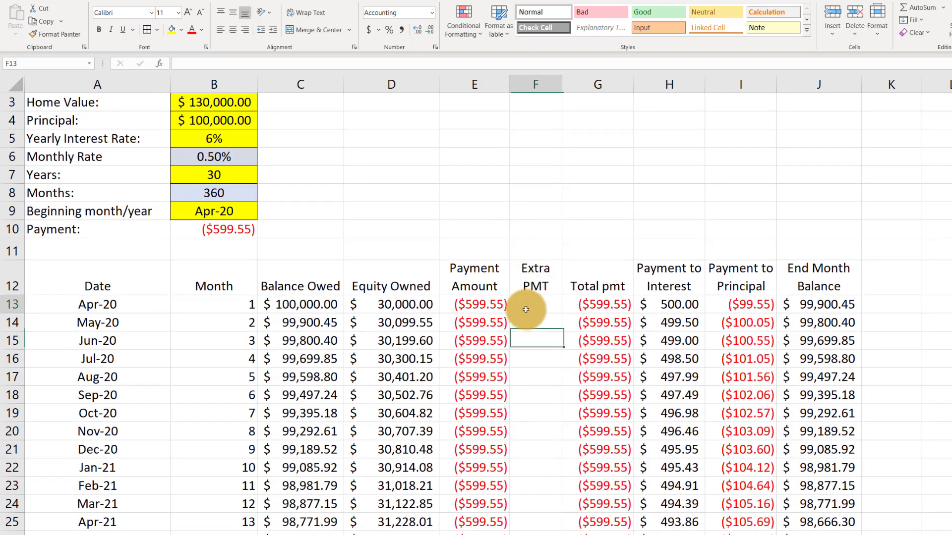
click(485, 305)
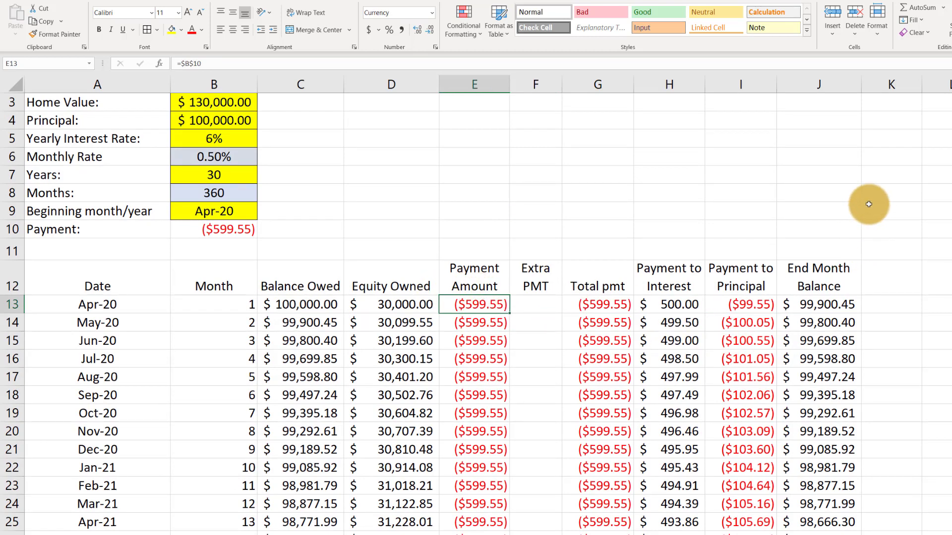
click(548, 301)
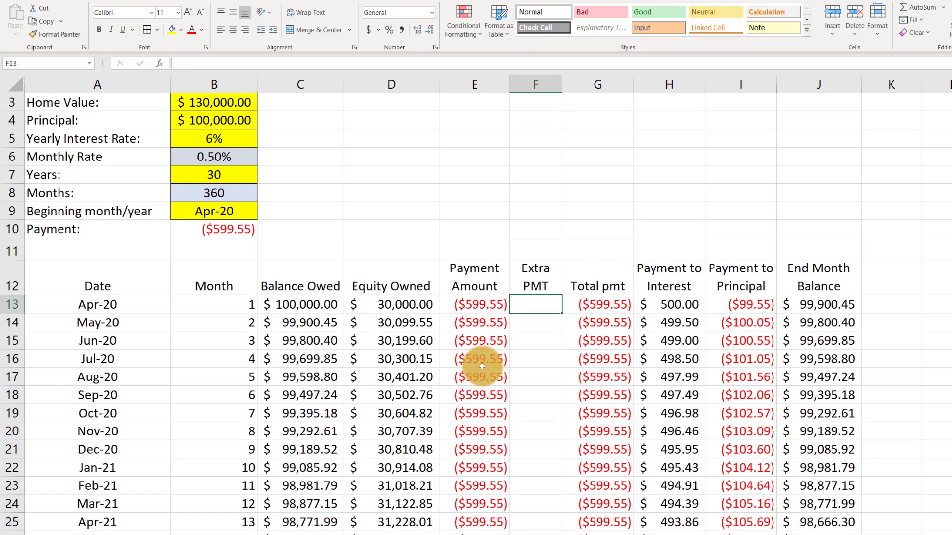
text(100)
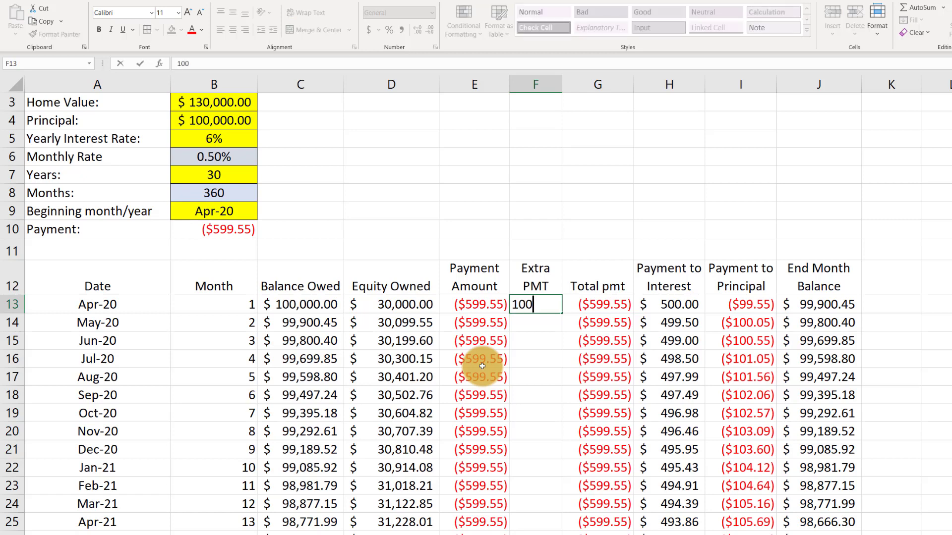
key(Return)
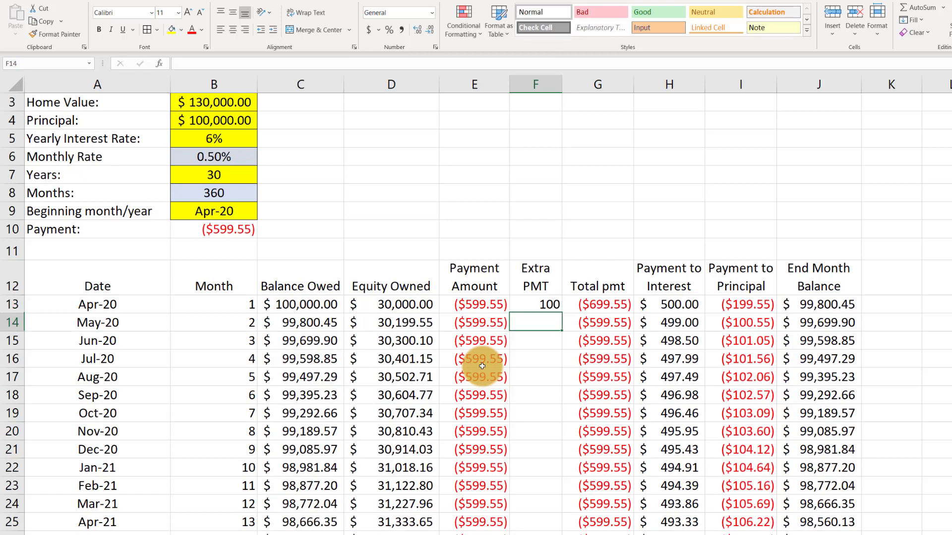
click(533, 306)
double_click(561, 314)
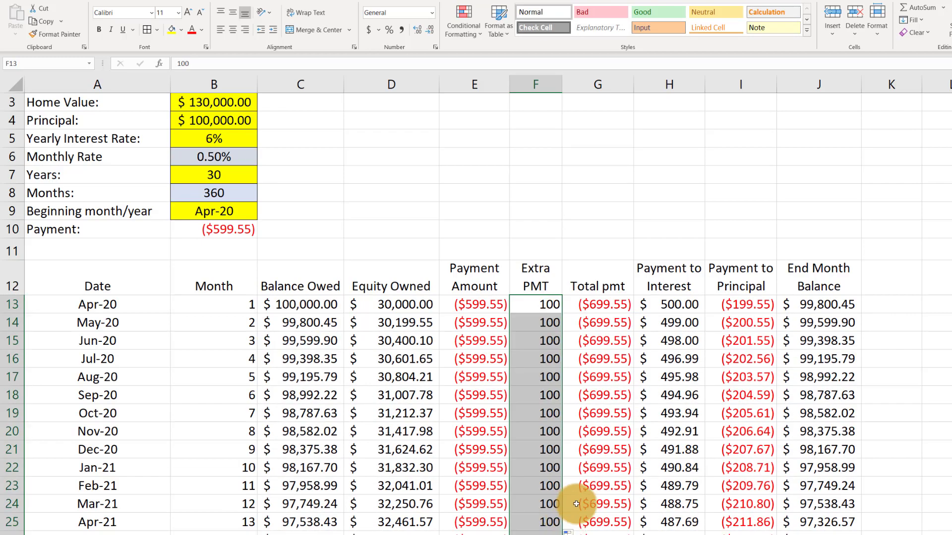
Examine the End Month Balance column to find the month in which the loan is paid off with the 100 extra payment
scroll(577, 491, down, 5)
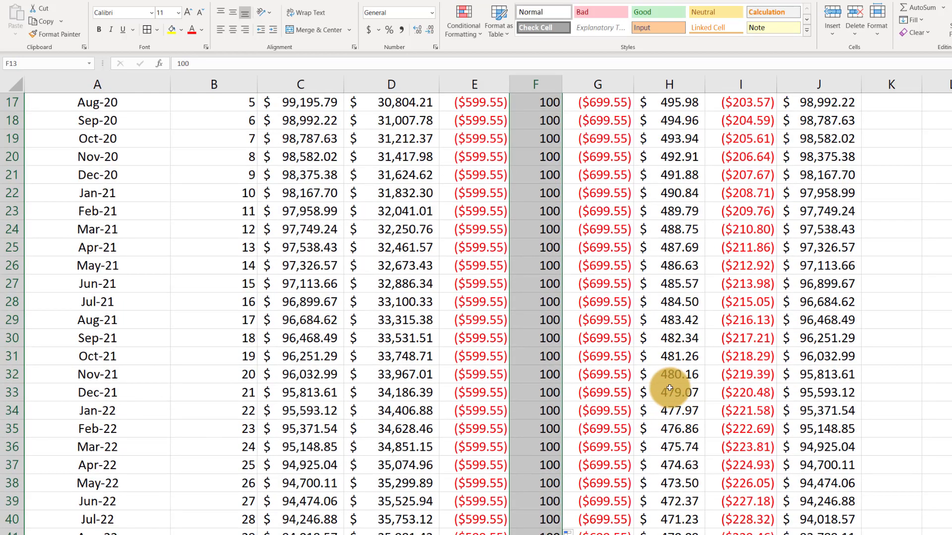
scroll(654, 388, down, 4)
scroll(654, 388, down, 20)
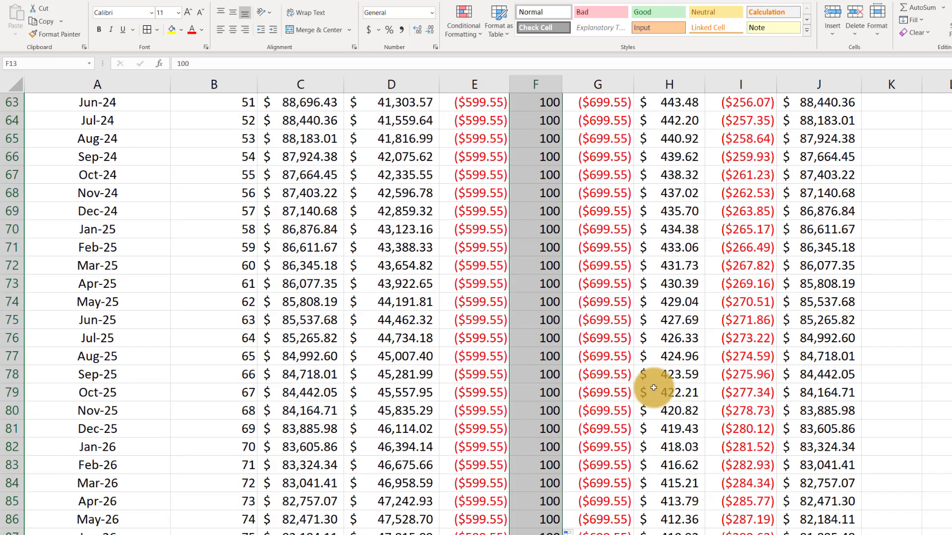
scroll(803, 320, down, 20)
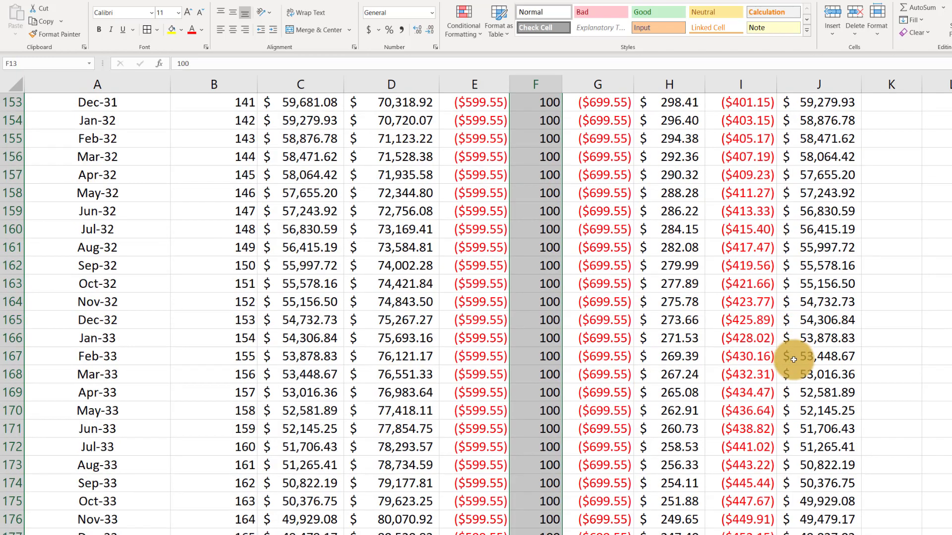
scroll(807, 372, down, 12)
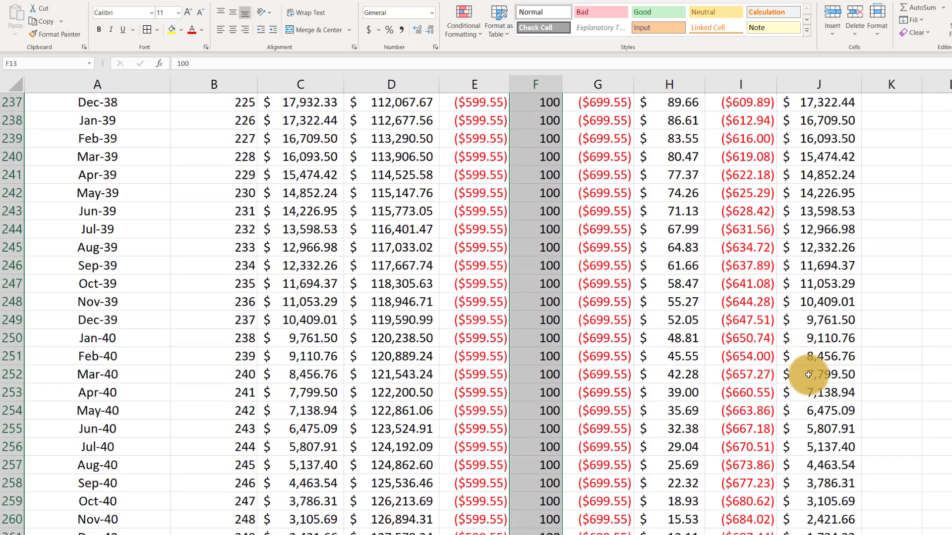
click(824, 358)
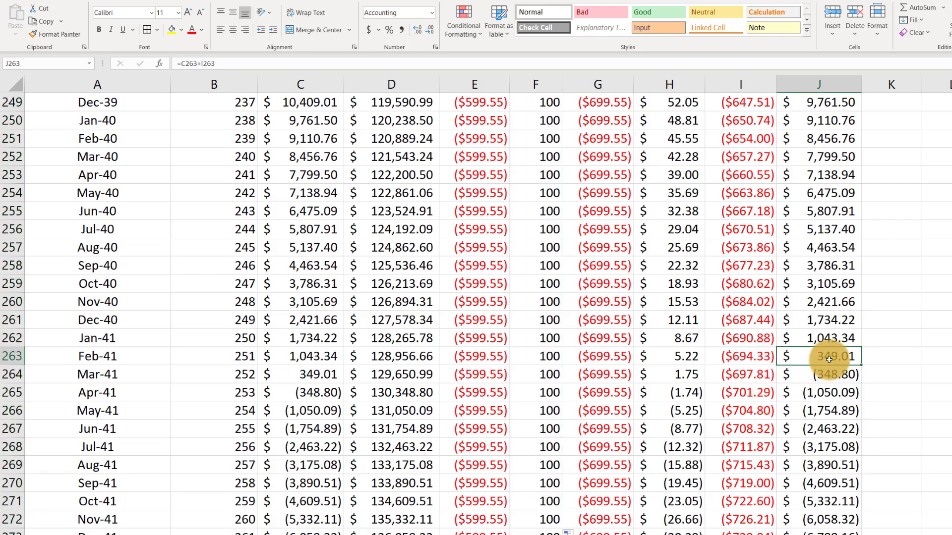
click(829, 374)
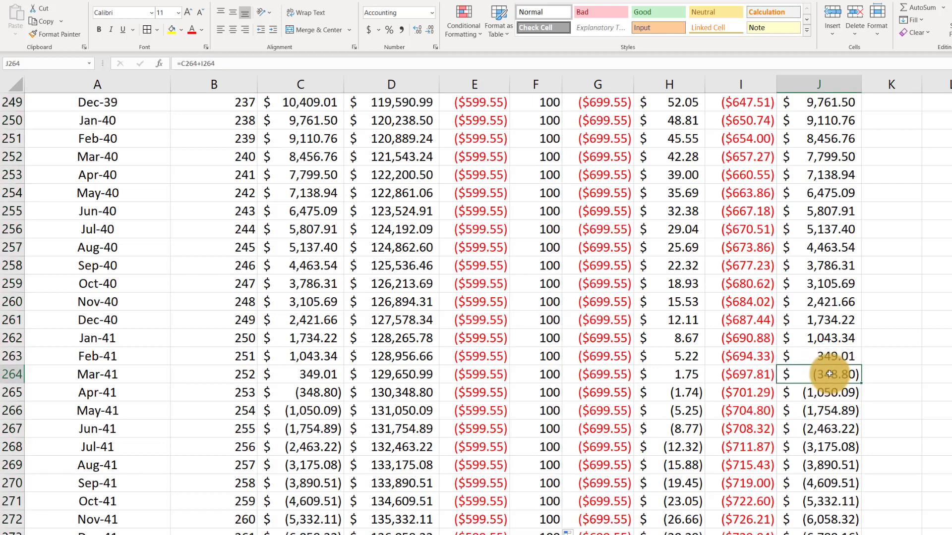
click(230, 375)
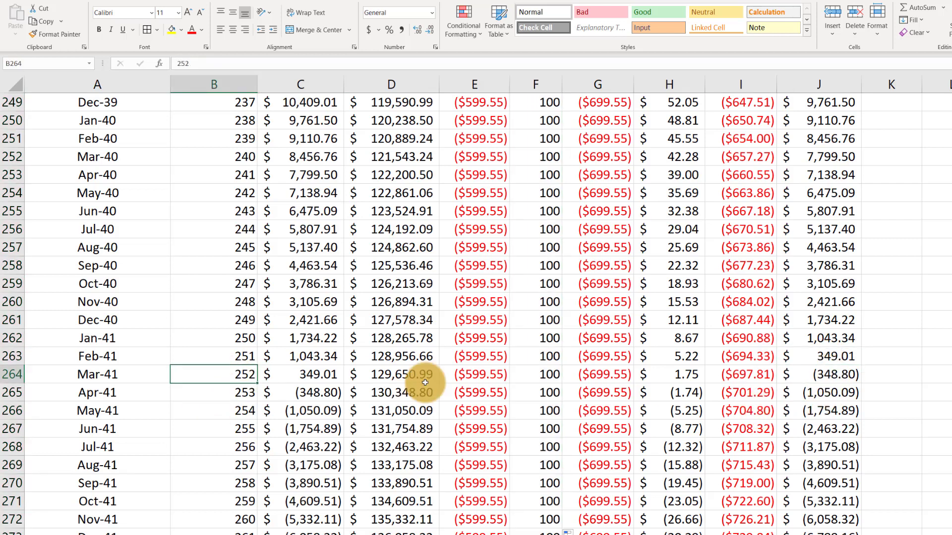
click(88, 374)
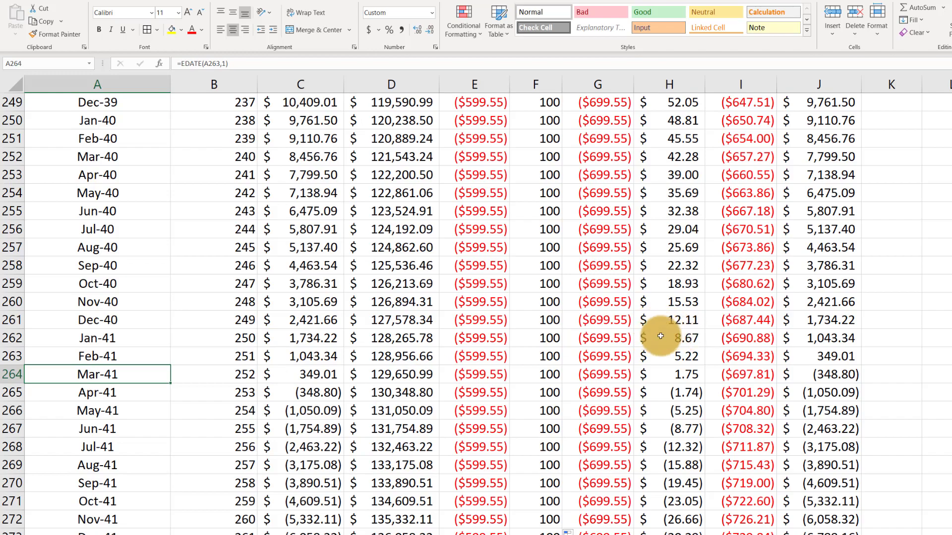
Set the extra payment in F13 to 150 and copy it down the Extra PMT column for all months
key(Page_Up)
key(Page_Up)
key(Page_Up)
key(Page_Up)
key(Page_Up)
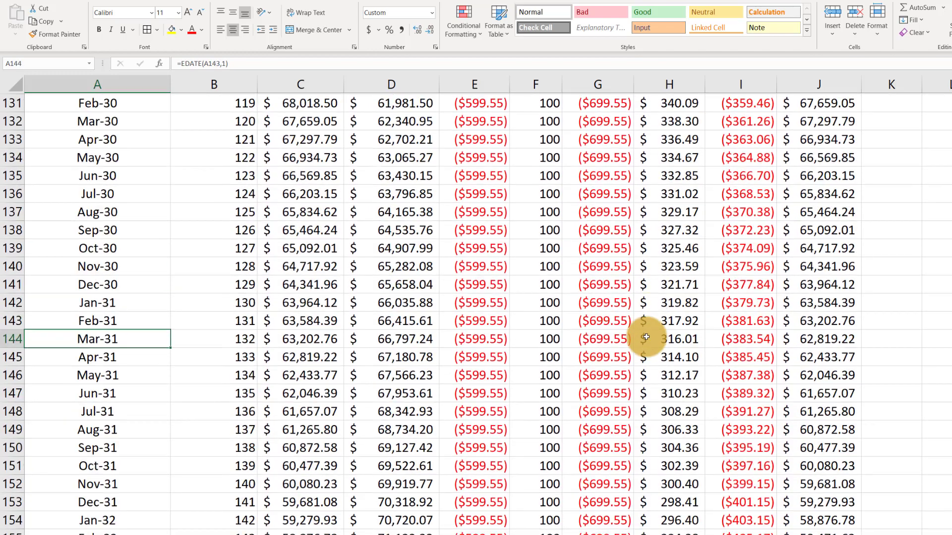
scroll(605, 312, up, 6)
scroll(596, 302, up, 20)
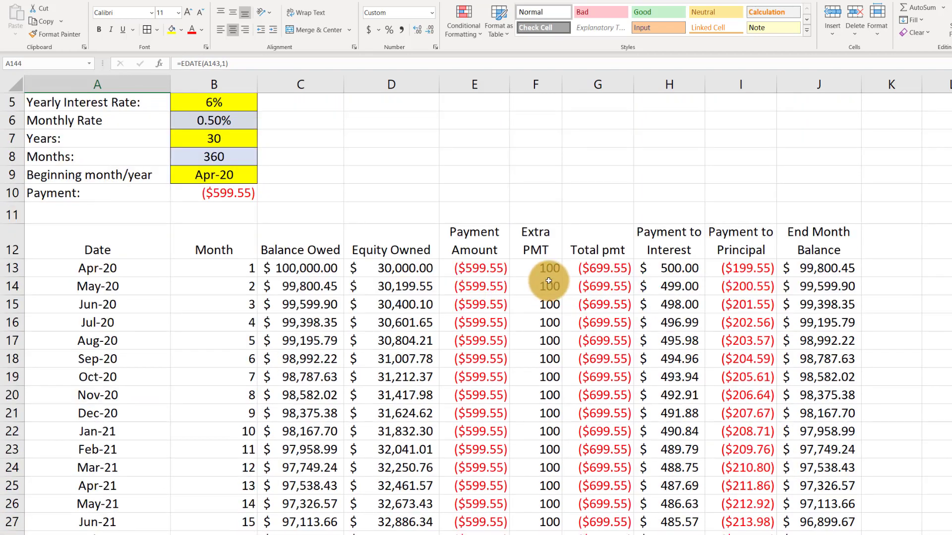
click(547, 268)
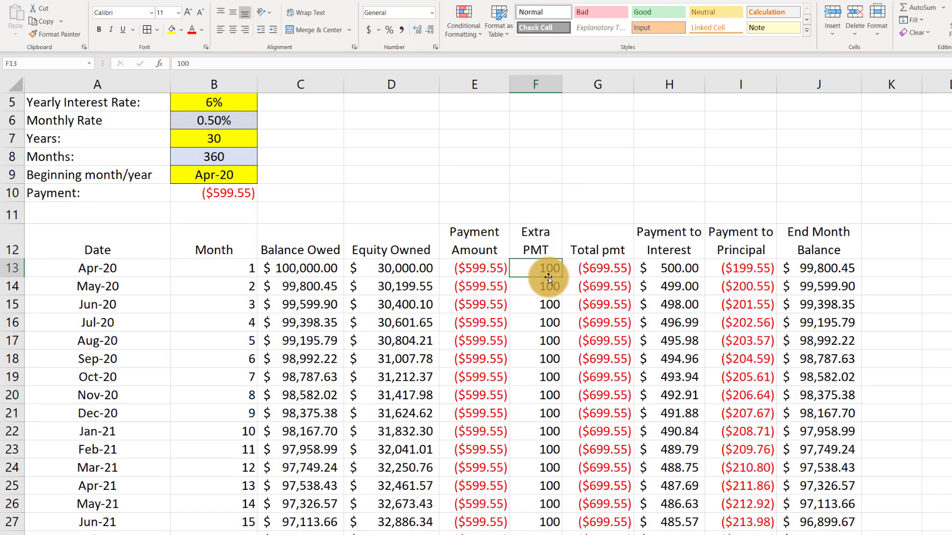
text(1)
key(Return)
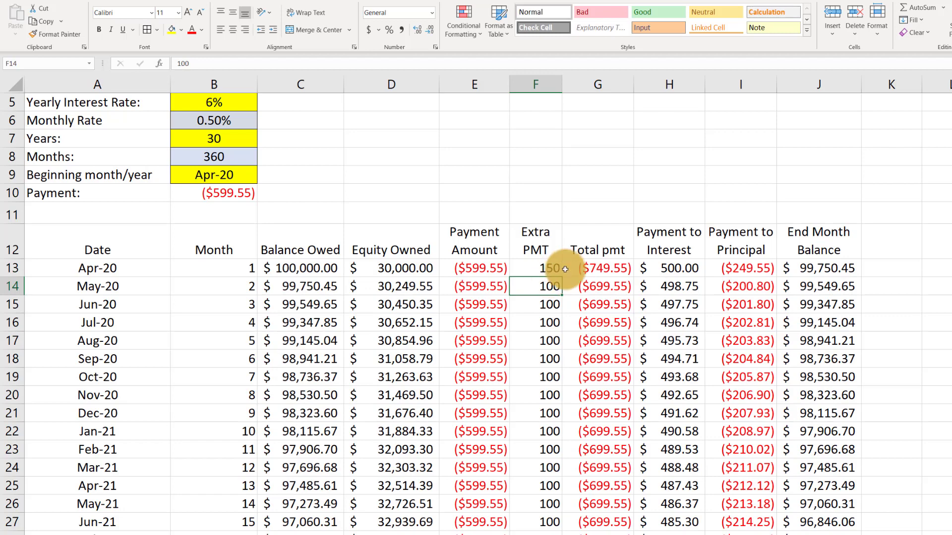
click(538, 266)
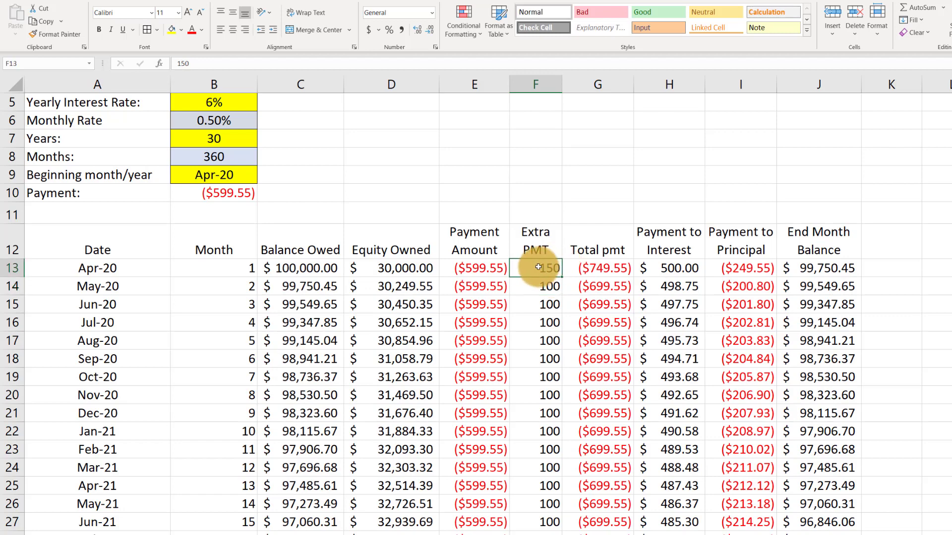
double_click(564, 279)
click(547, 325)
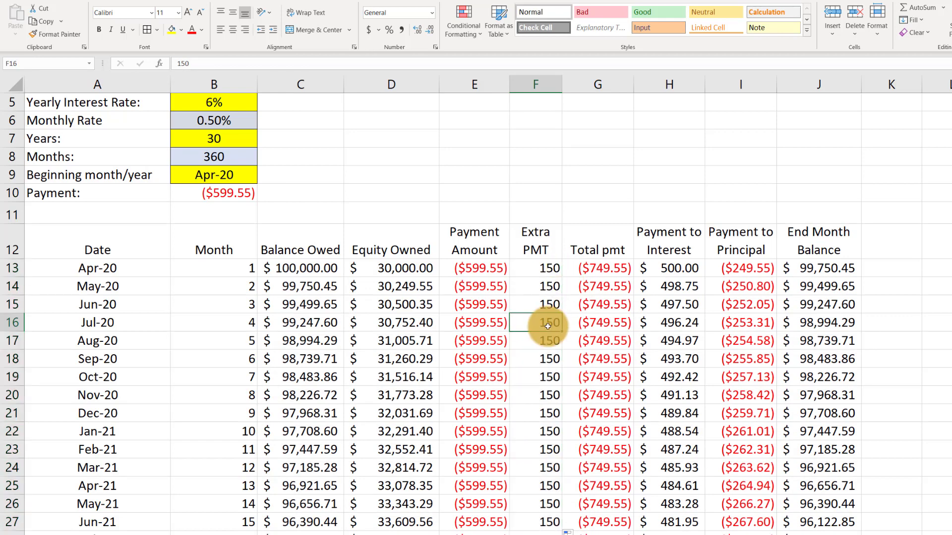
Examine the End Month Balance column to find the payoff month and date with the 150 extra payment
key(Page_Down)
key(Page_Down)
key(Page_Down)
key(Page_Down)
key(Page_Down)
key(Page_Down)
key(Page_Down)
key(Page_Down)
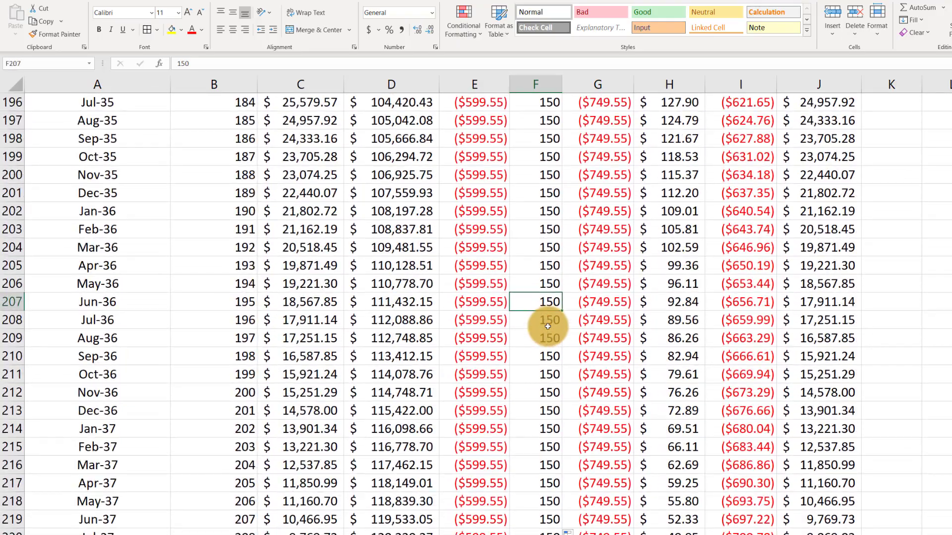
key(Page_Down)
key(Page_Down)
key(Page_Down)
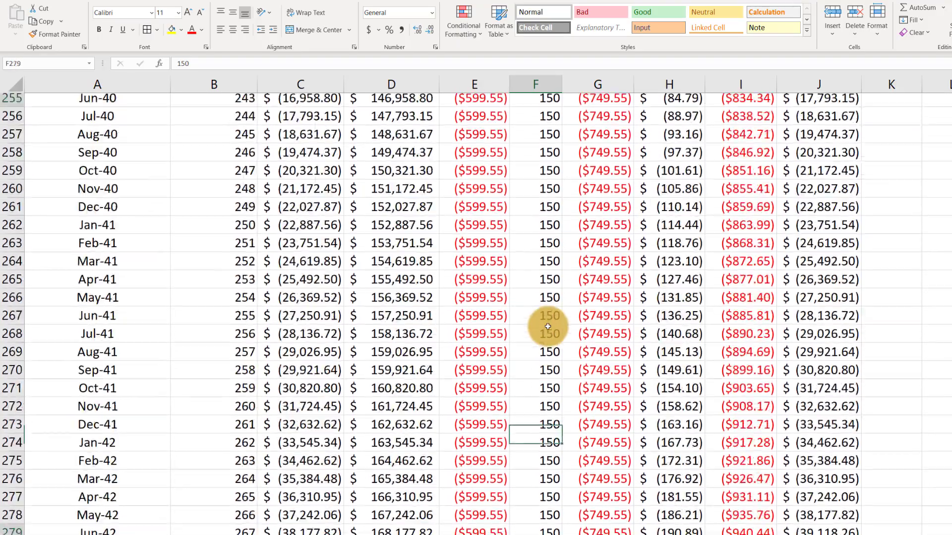
key(Page_Up)
key(Page_Up)
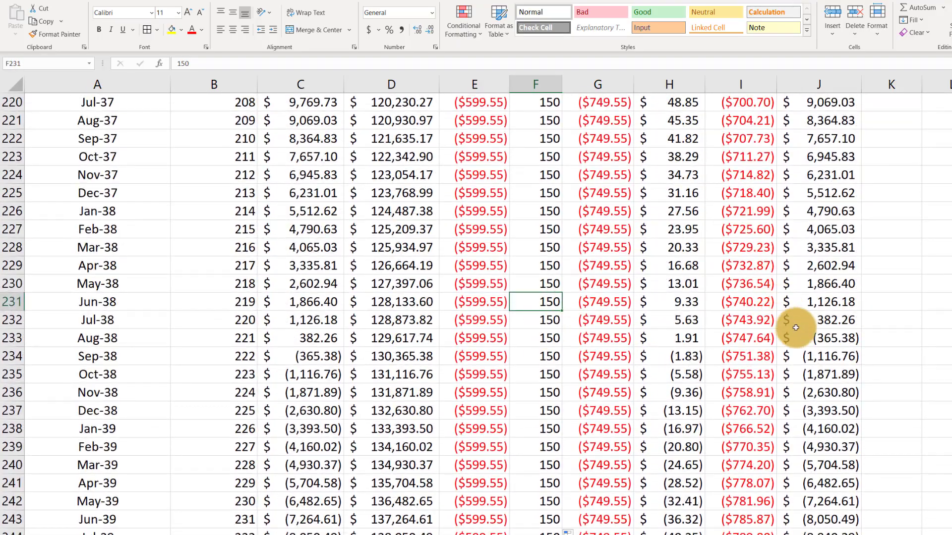
click(818, 340)
click(102, 324)
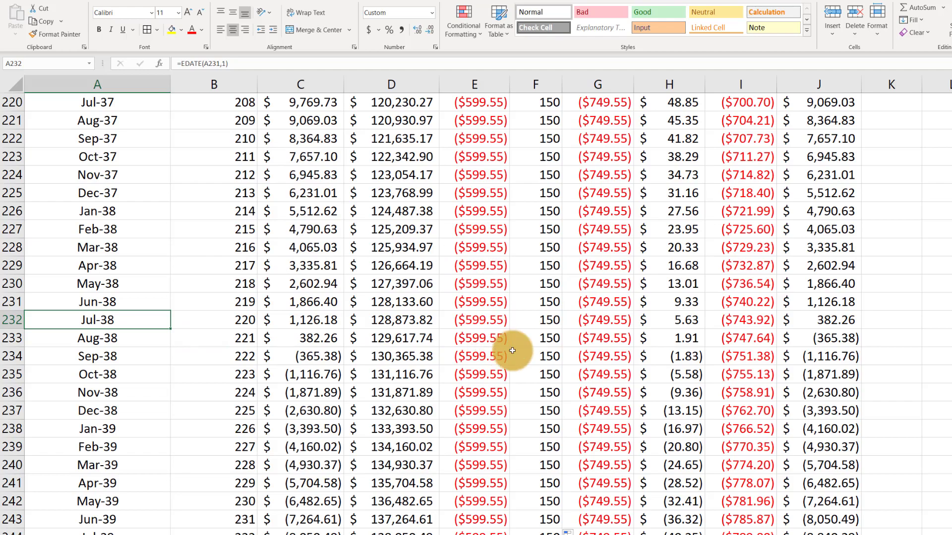
Review the loan inputs above the table, the first extra payment in F13 and the Balance Owed formula in C14
key(Page_Up)
key(Page_Up)
key(Page_Up)
key(Page_Up)
key(Page_Up)
key(Page_Up)
key(Page_Up)
key(Page_Up)
key(Page_Up)
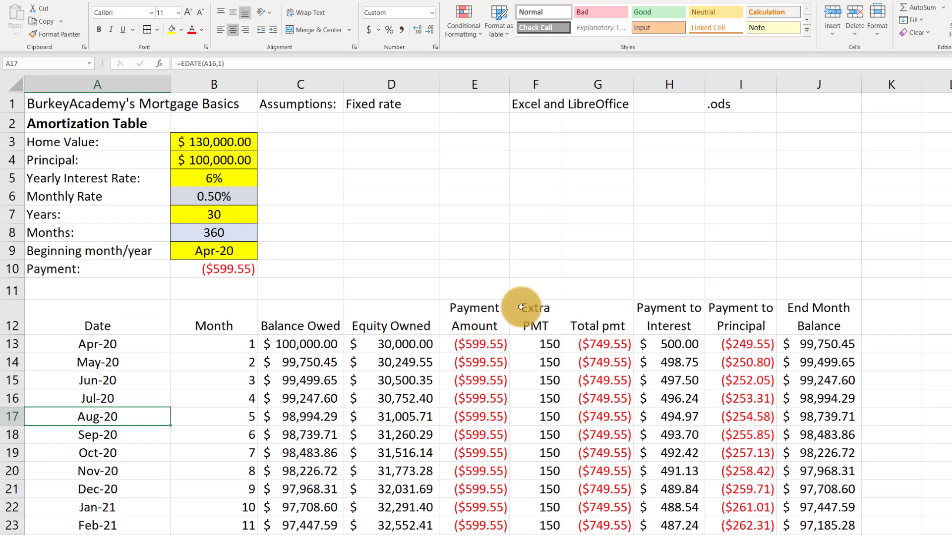
click(493, 256)
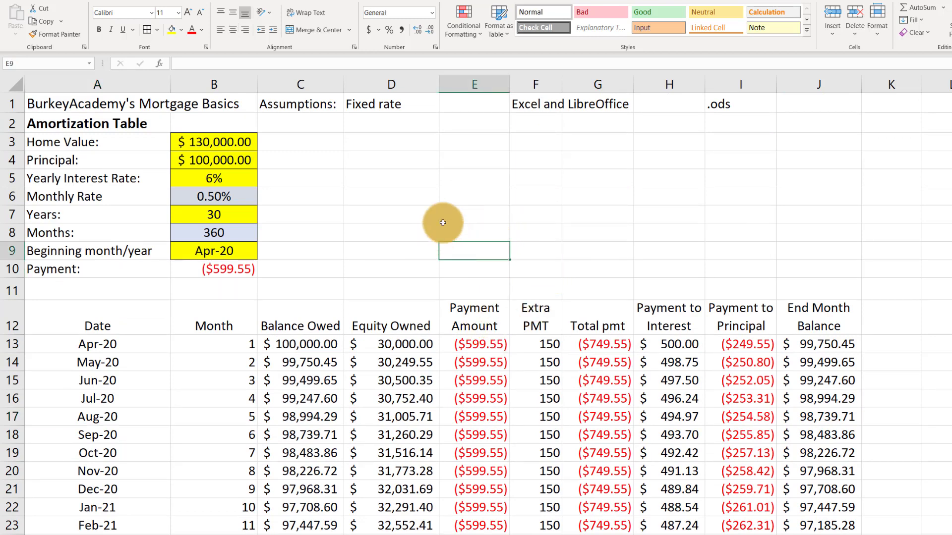
click(529, 254)
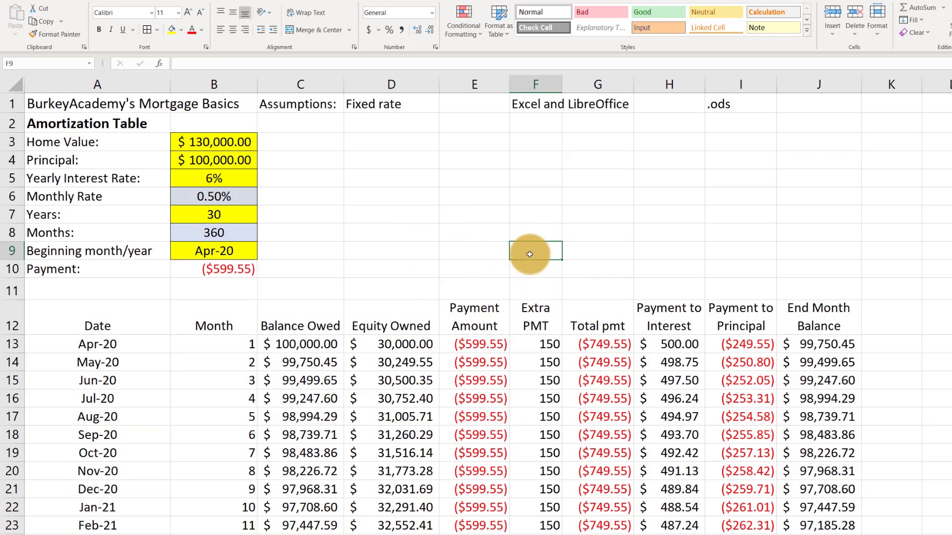
scroll(532, 270, down, 1)
click(540, 270)
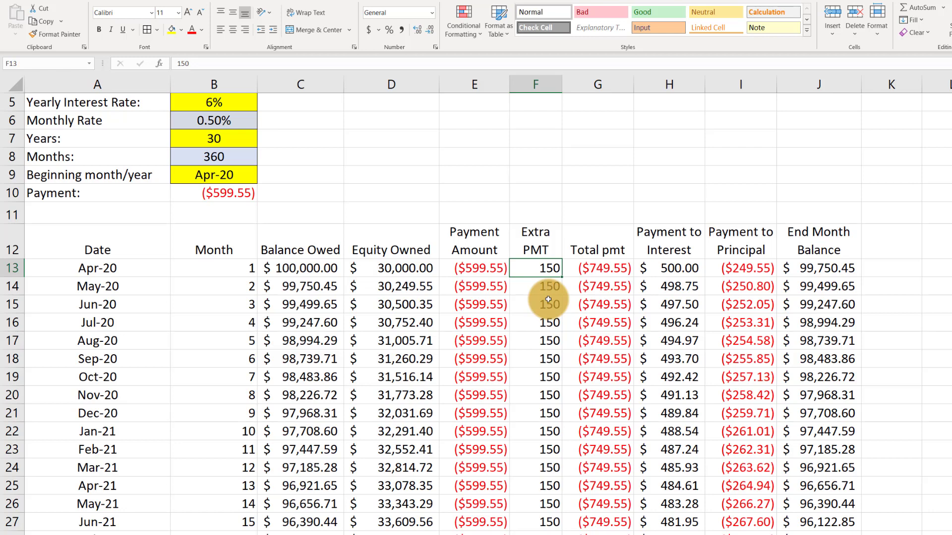
click(301, 287)
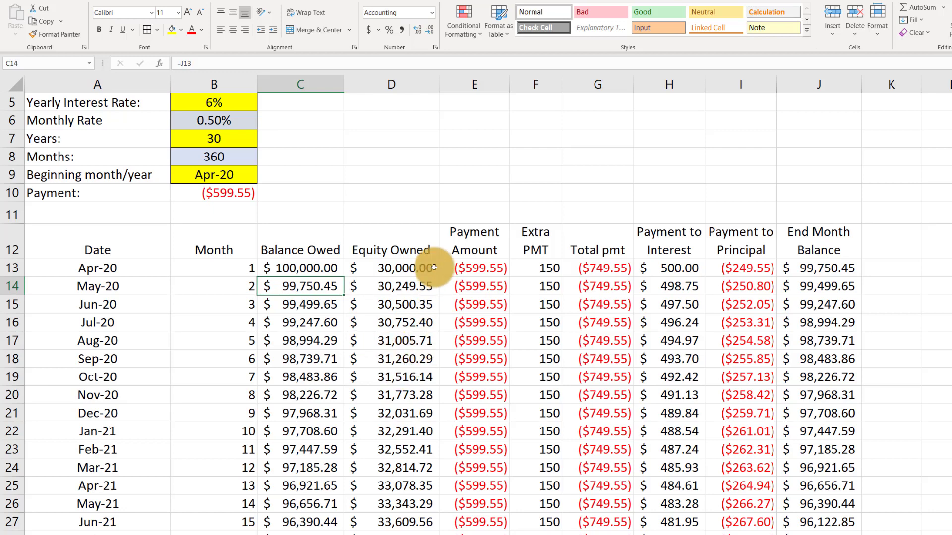
click(391, 206)
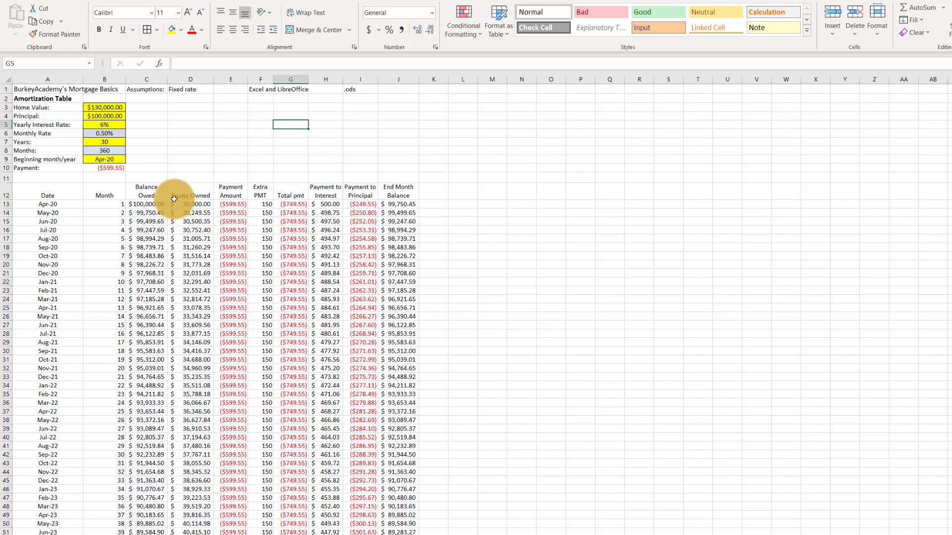
Set the Yearly Interest Rate in B5 to 3%
click(101, 124)
scroll(155, 138, up, 7)
scroll(155, 138, up, 2)
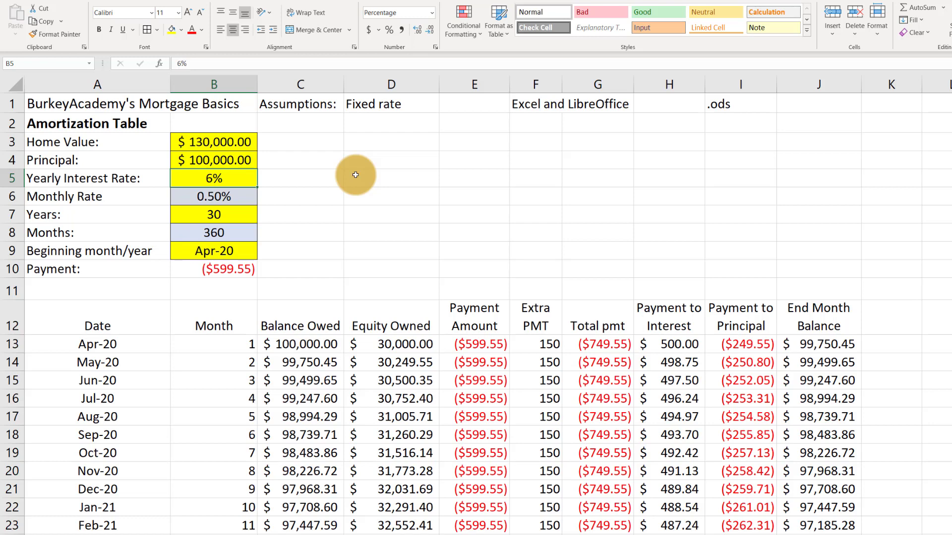
text(3)
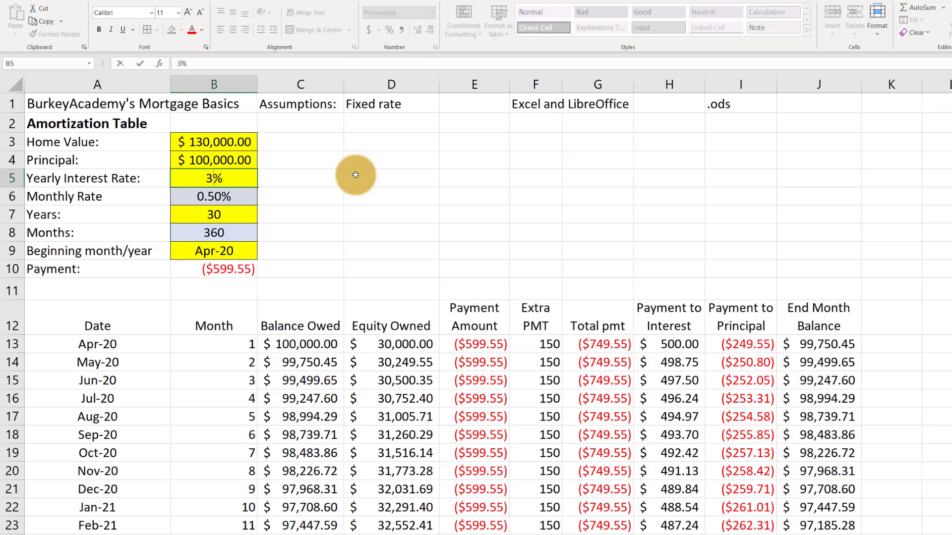
key(Return)
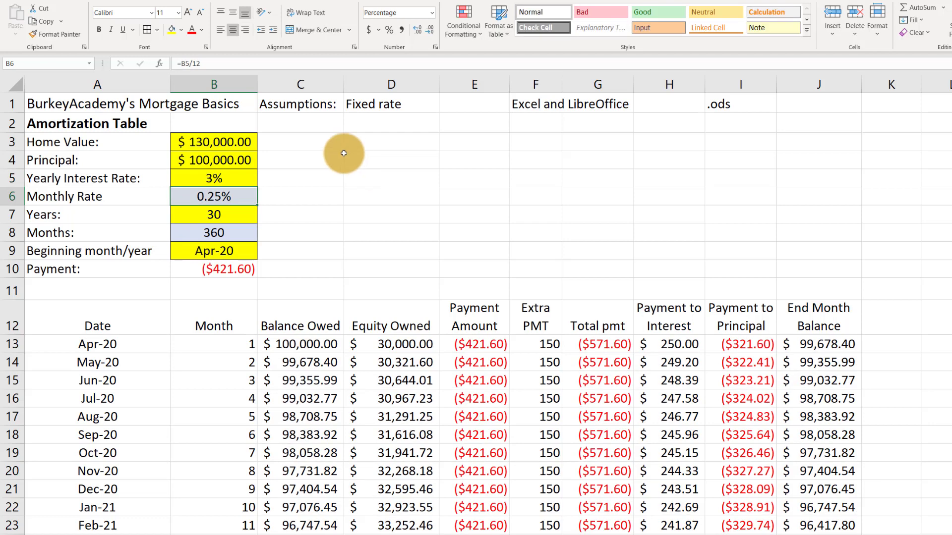
Examine the monthly payment in B10 and the first month's extra payment, interest and principal cells under the new rate
scroll(555, 257, down, 2)
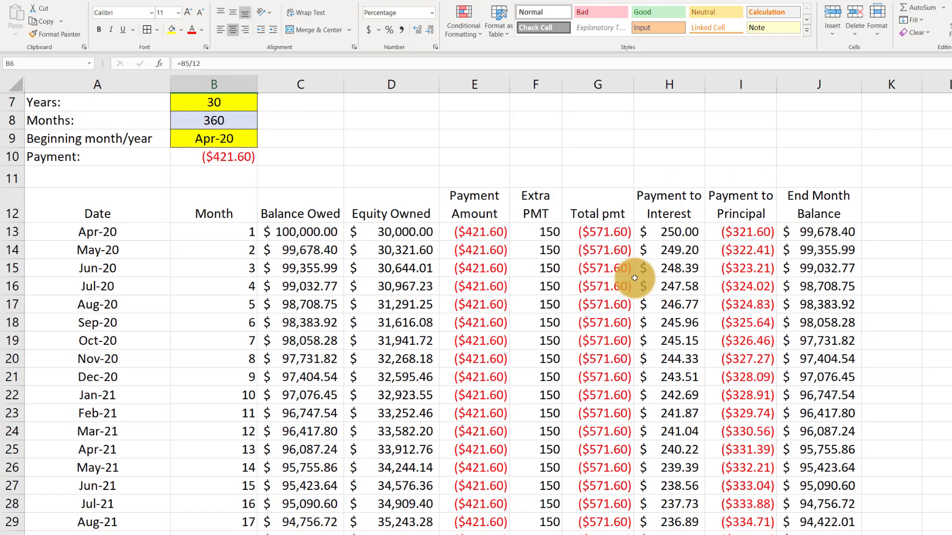
scroll(635, 278, up, 2)
click(219, 272)
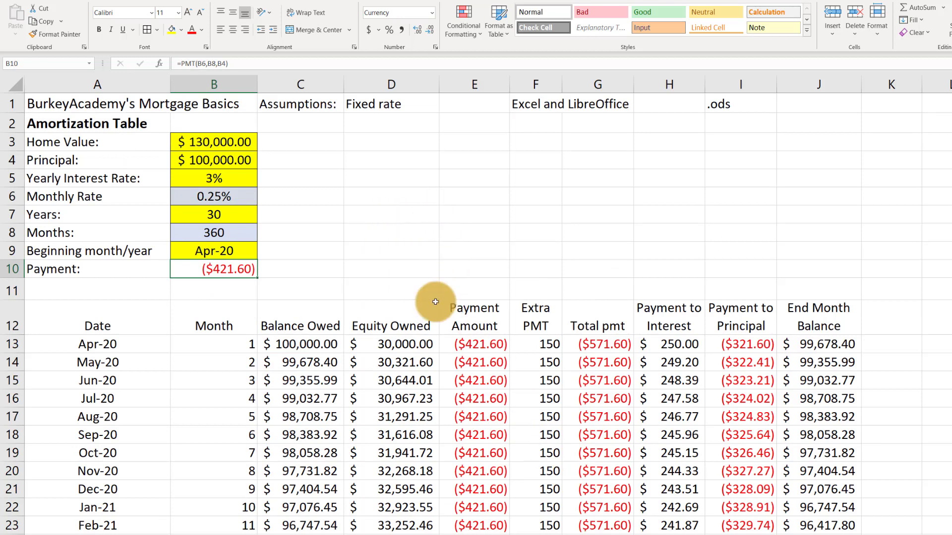
click(543, 347)
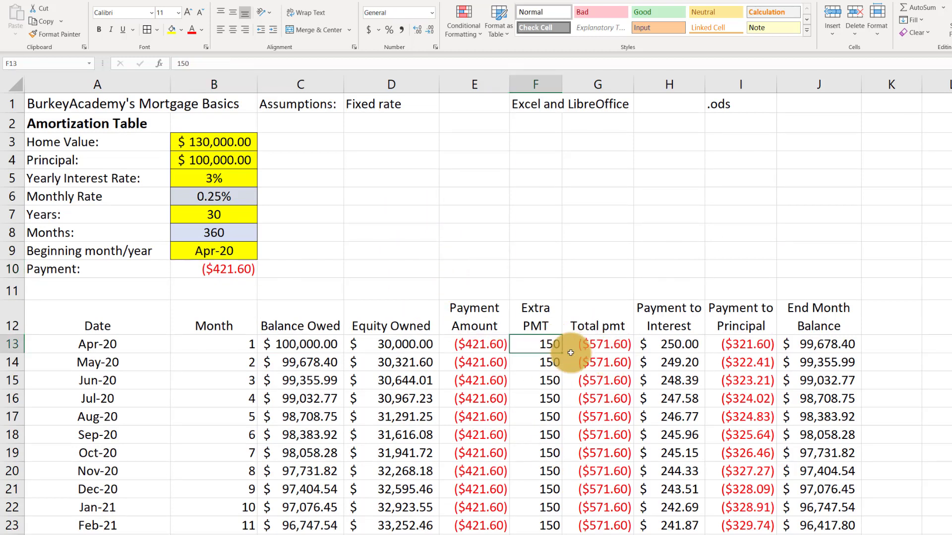
scroll(573, 353, down, 5)
scroll(570, 356, up, 5)
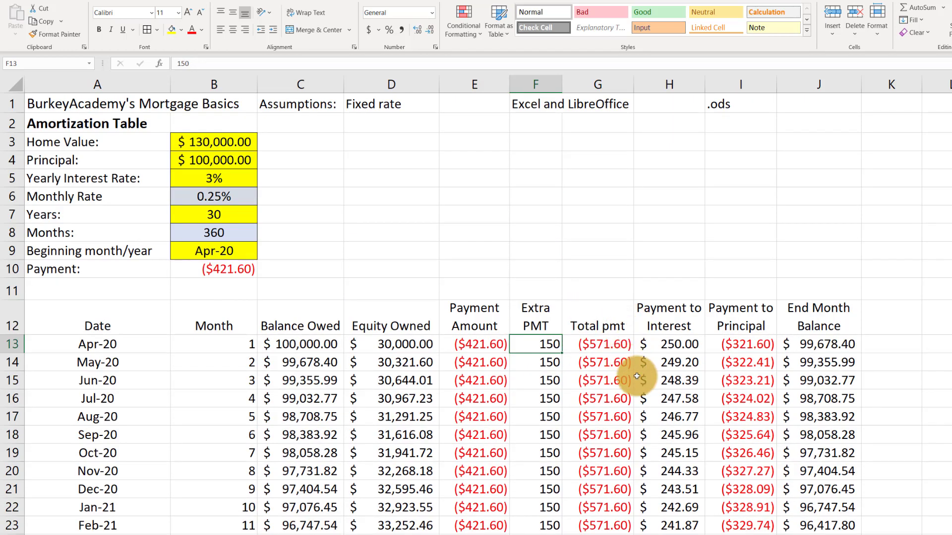
click(670, 346)
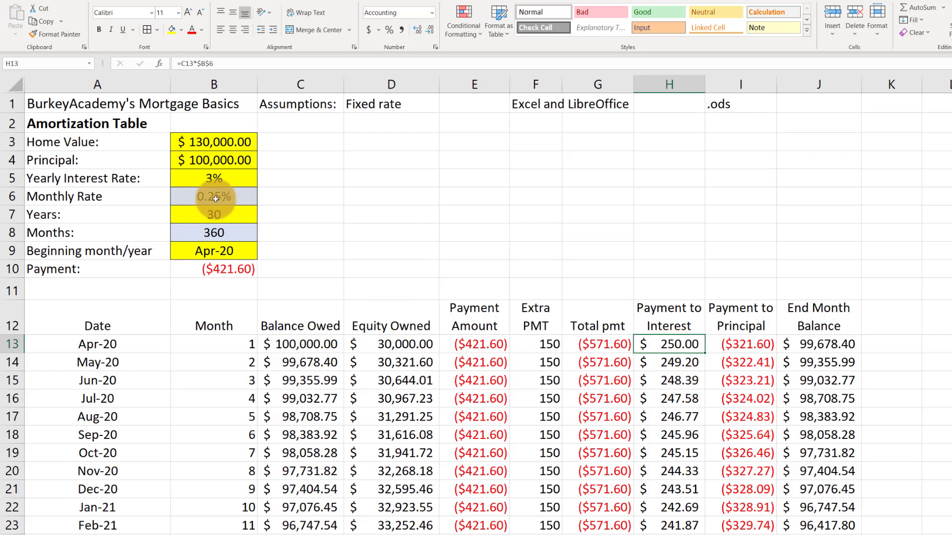
click(215, 179)
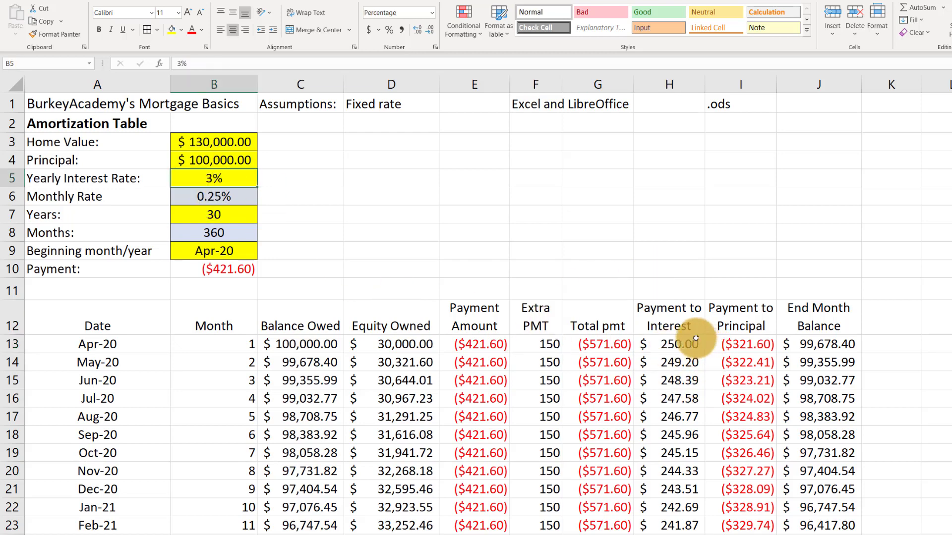
click(669, 344)
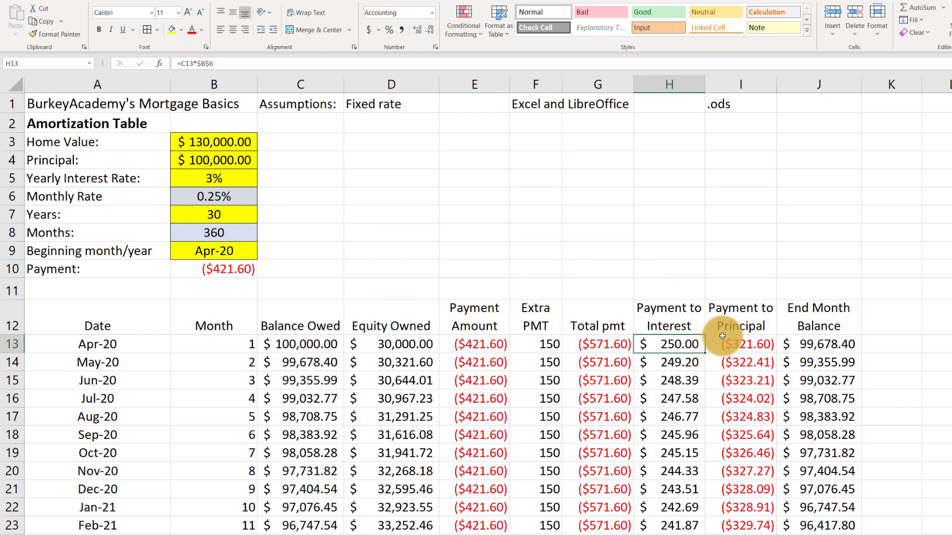
click(740, 345)
click(676, 342)
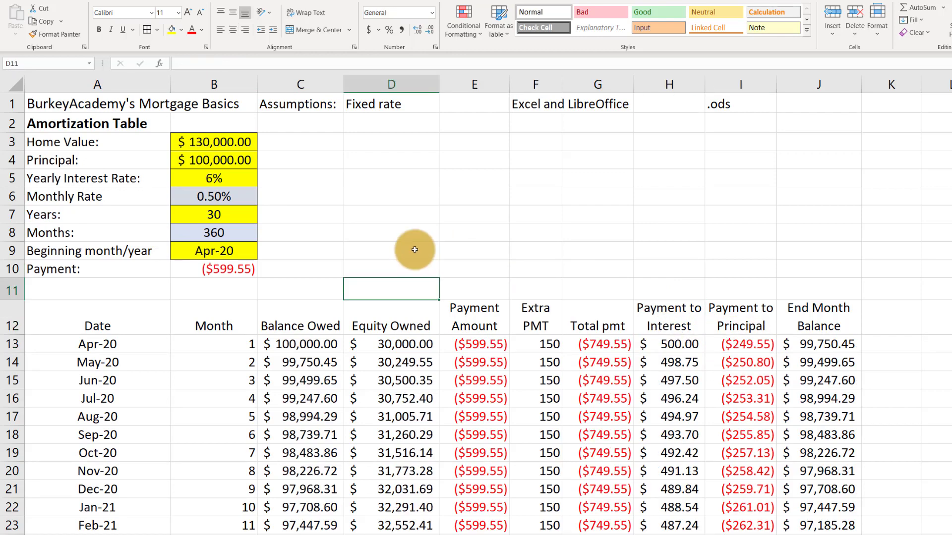
Select the empty cell block from K1 to W34 beside the amortization table
scroll(415, 250, down, 2)
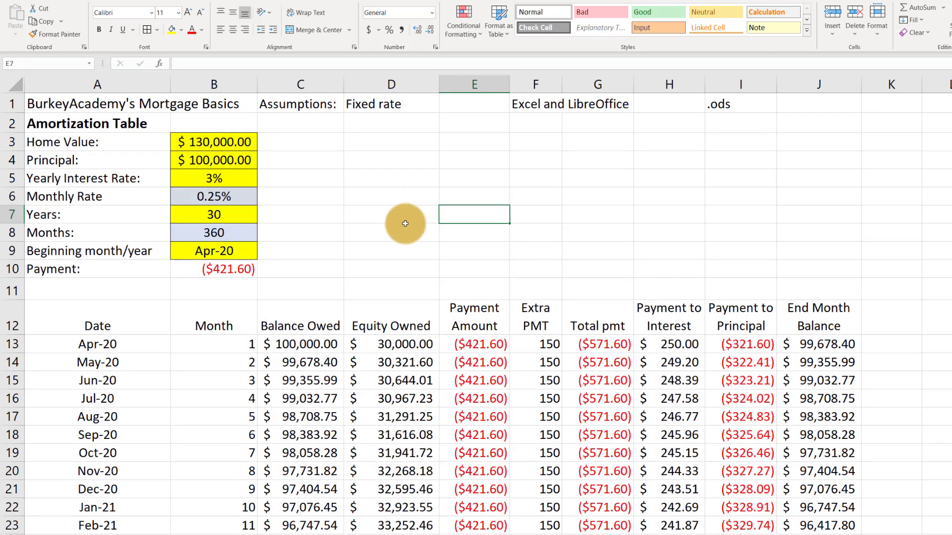
scroll(414, 229, down, 3)
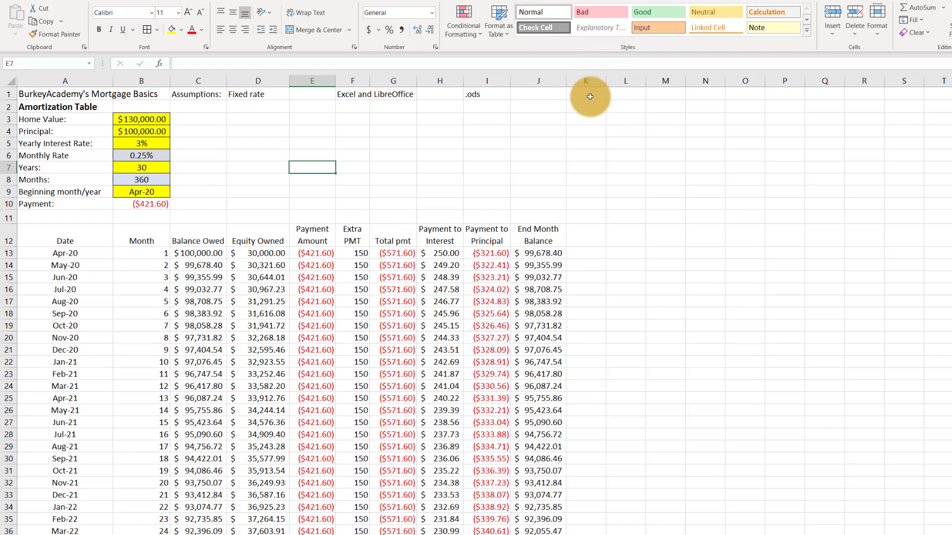
drag(591, 94, 909, 506)
scroll(903, 485, down, 1)
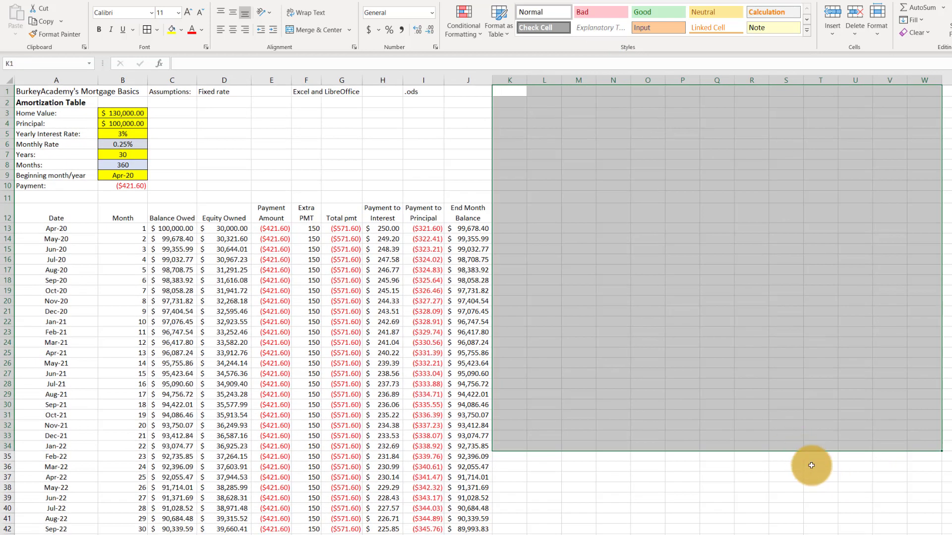